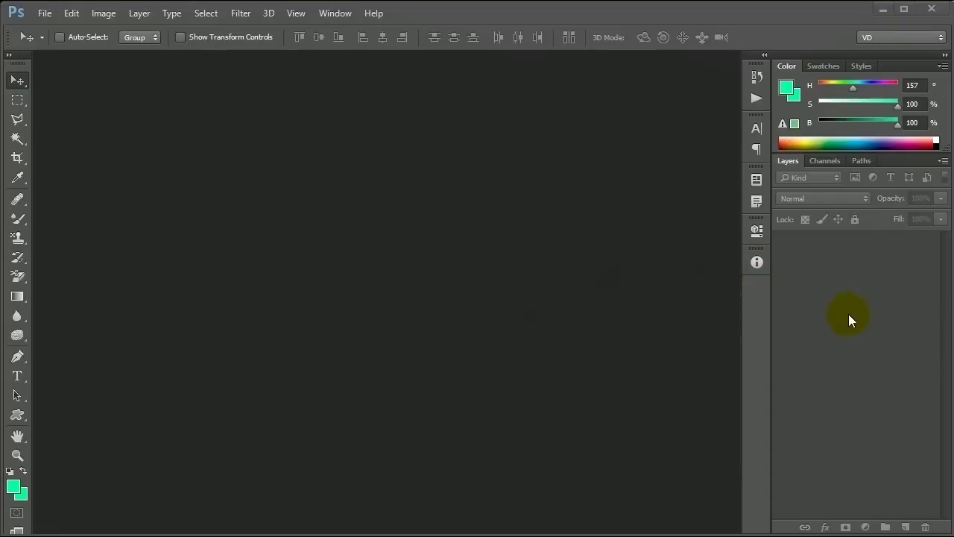
- Show the Layers panel from the Window menu for the Flower 2.jpg lily photo
click(26, 86)
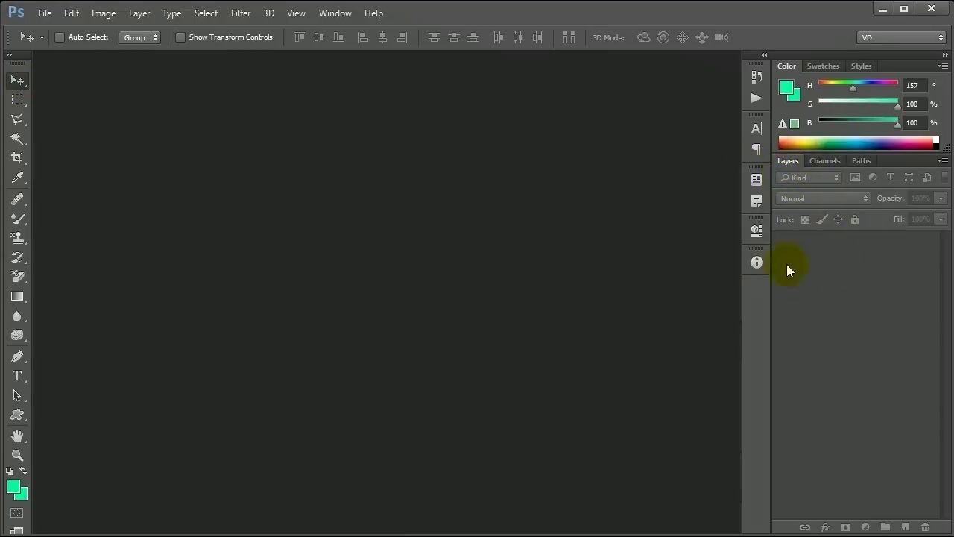
click(333, 14)
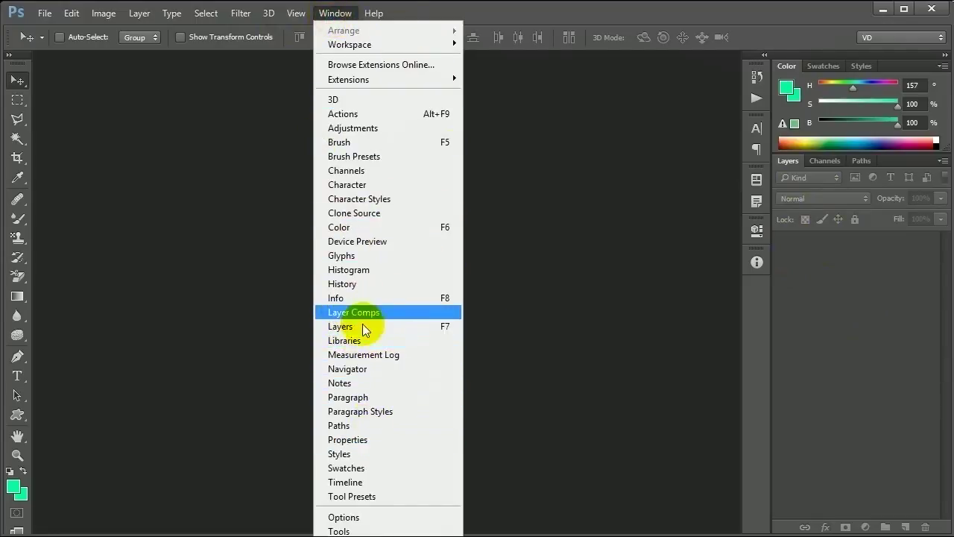
click(885, 249)
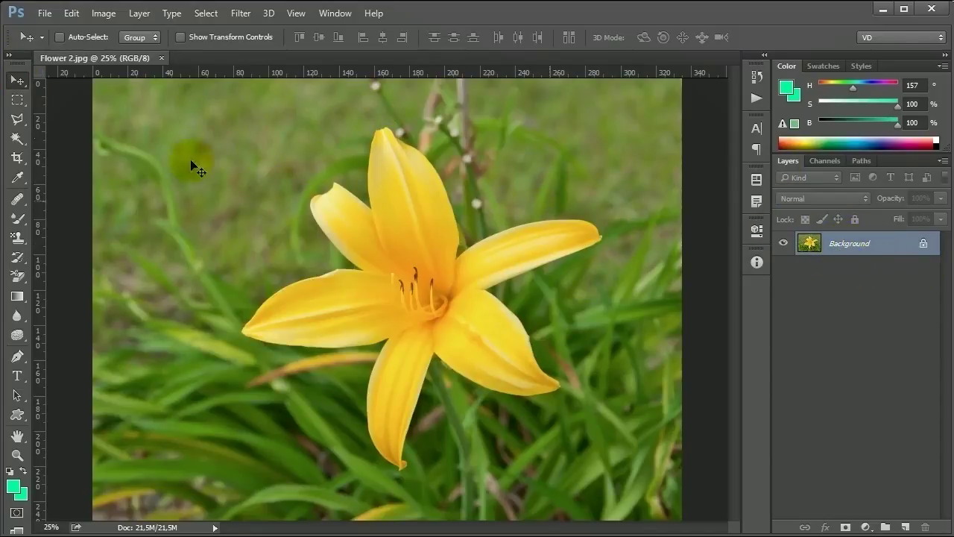
- Keep the Background layer as is and add two empty layers, Layer 1 and Layer 2
double_click(836, 251)
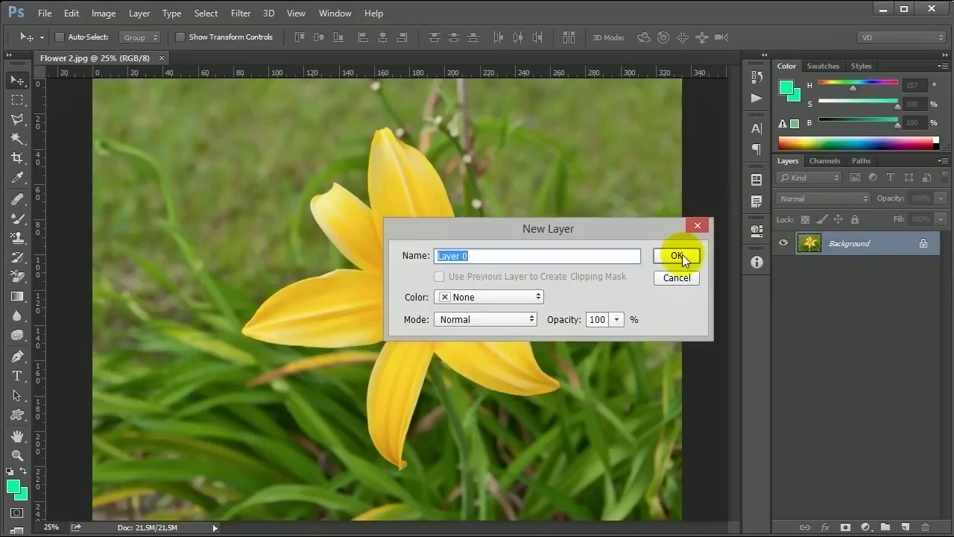
click(677, 278)
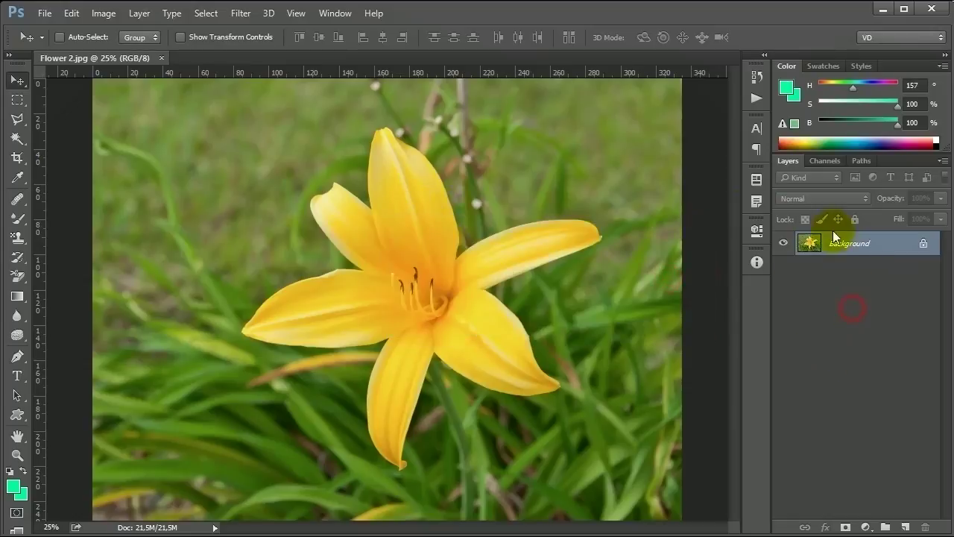
click(906, 526)
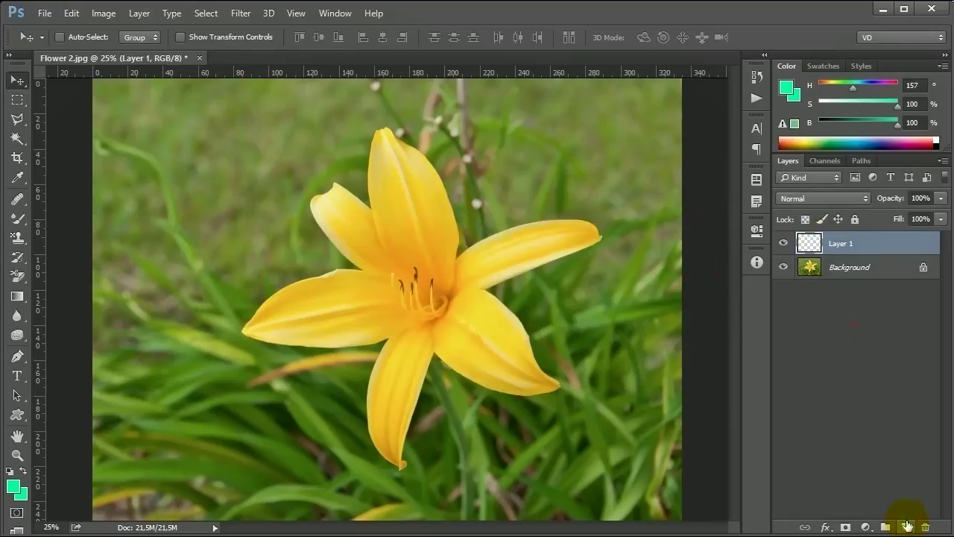
click(906, 526)
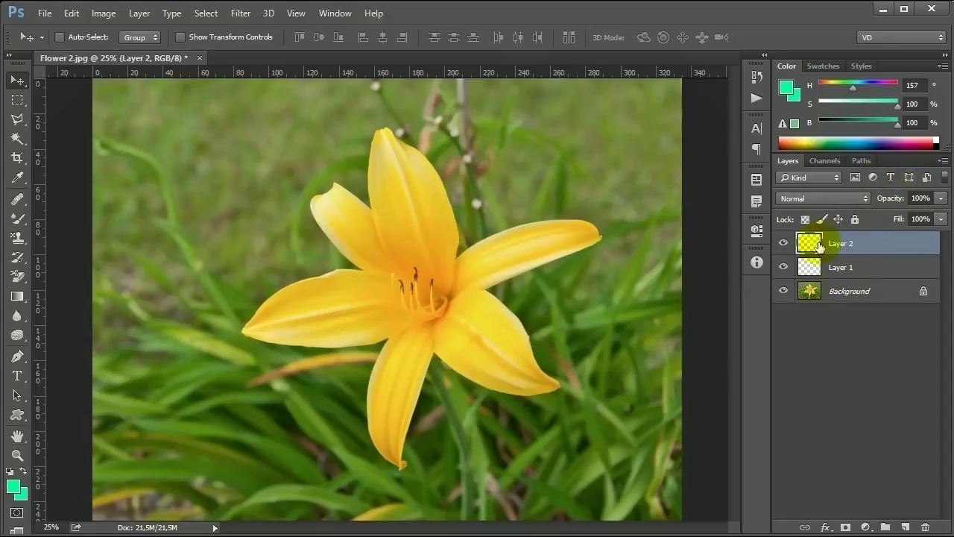
- Draw a green rectangle to the left of the flower with the Rectangle Tool
click(17, 414)
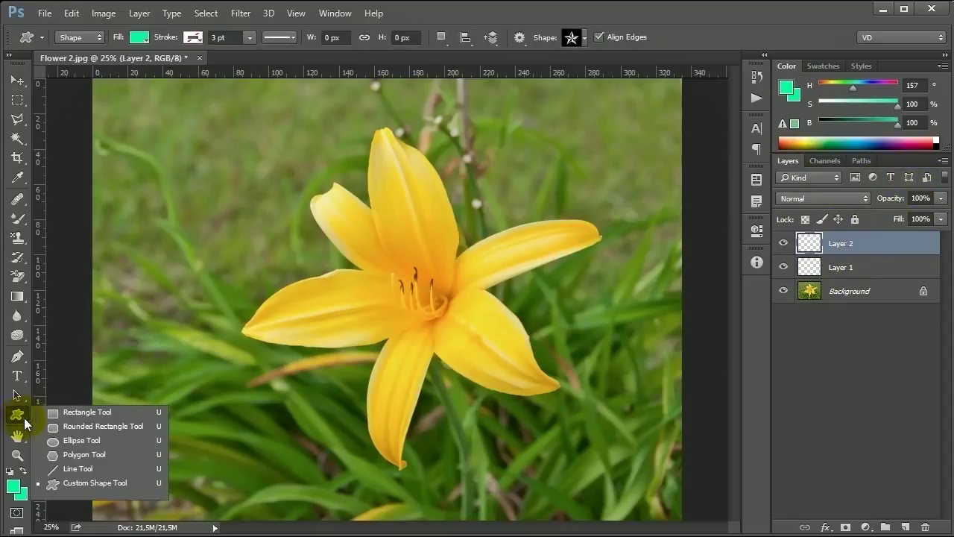
click(79, 414)
mouse_move(177, 152)
mouse_down()
mouse_move(287, 219)
mouse_move(316, 287)
mouse_up()
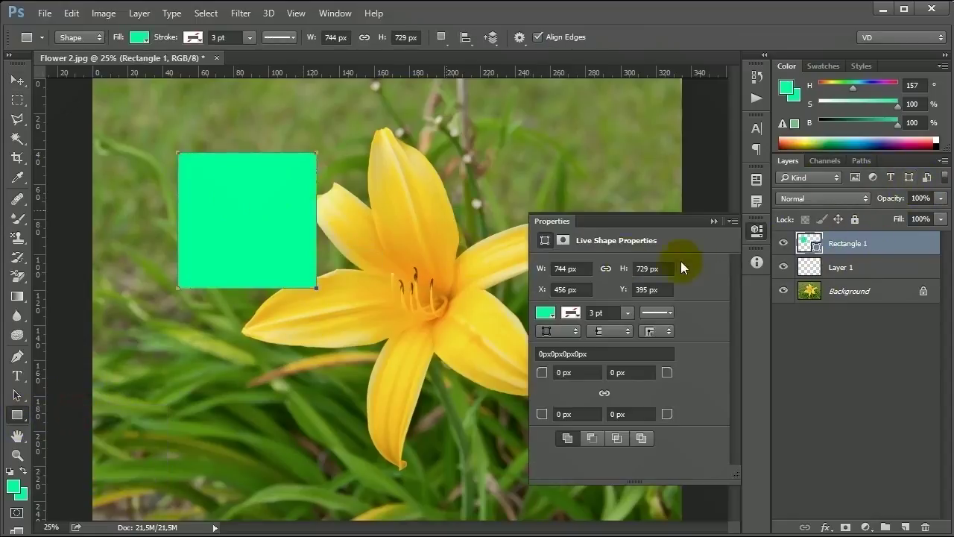
click(756, 230)
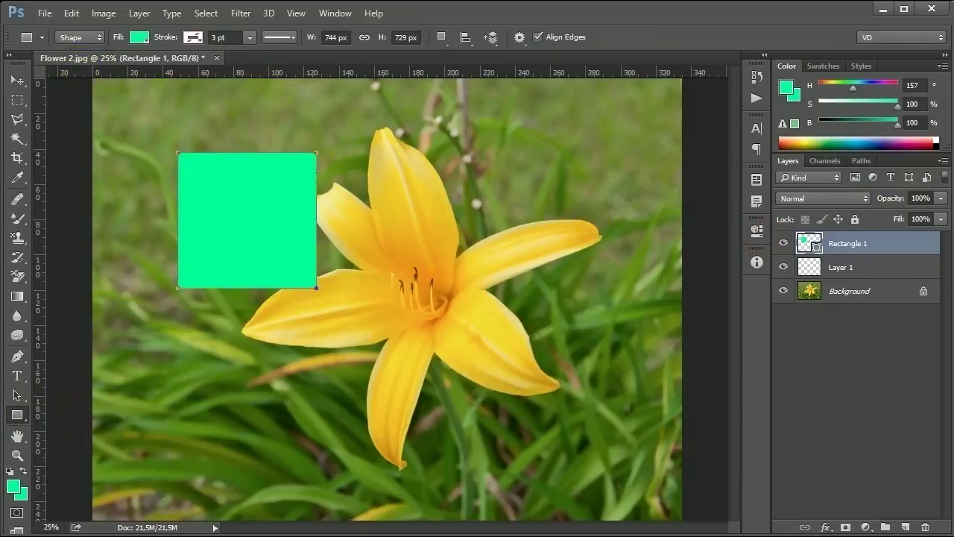
- Place the BEST PRICE stamp image over the flower and select its layer
drag(266, 308, 376, 280)
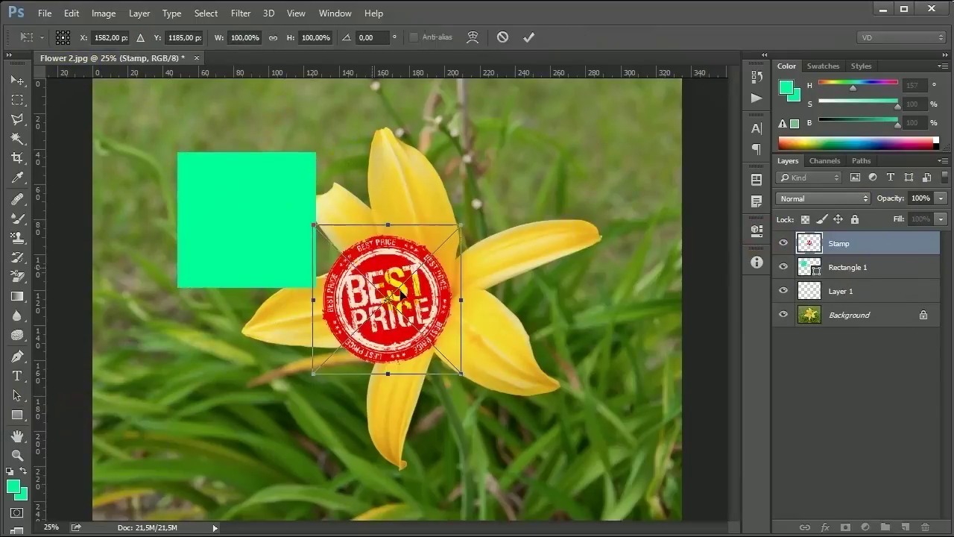
key(Return)
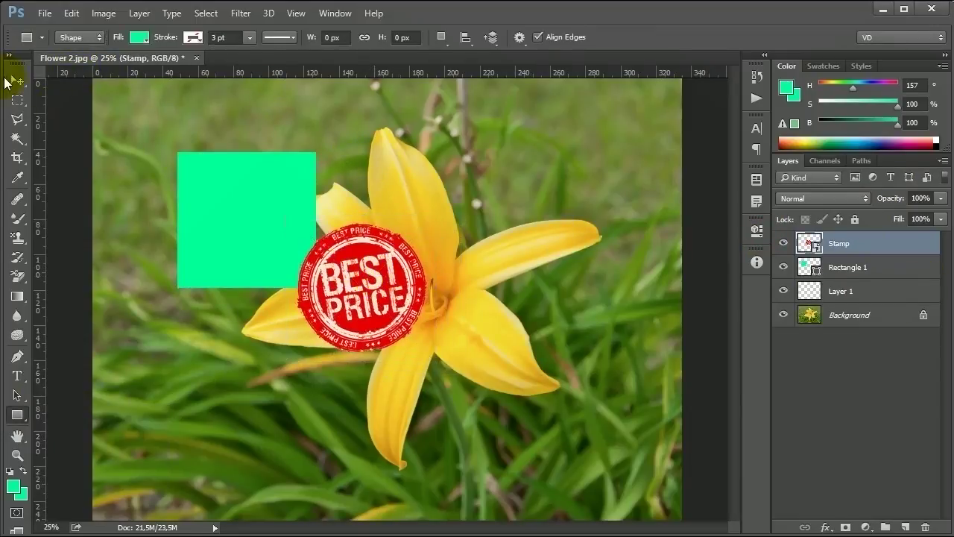
click(9, 82)
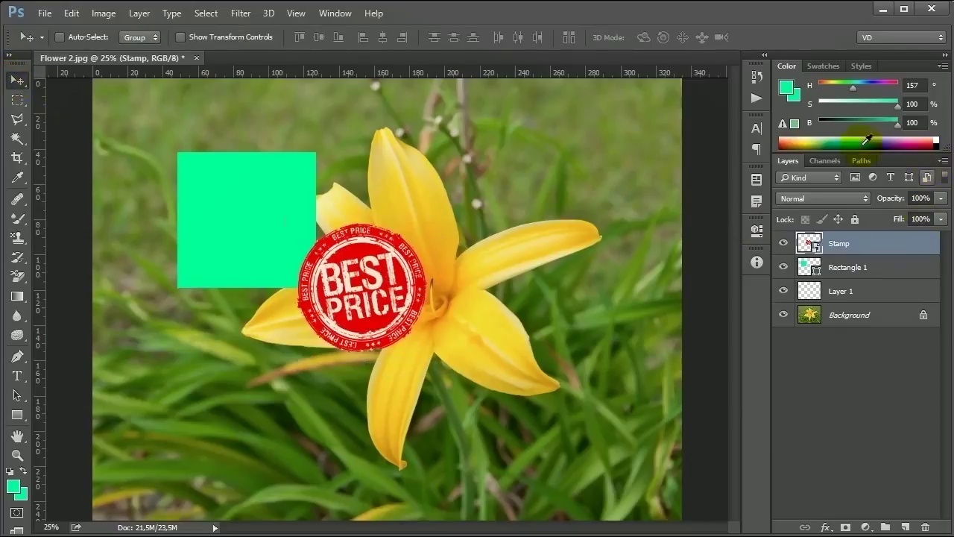
click(853, 271)
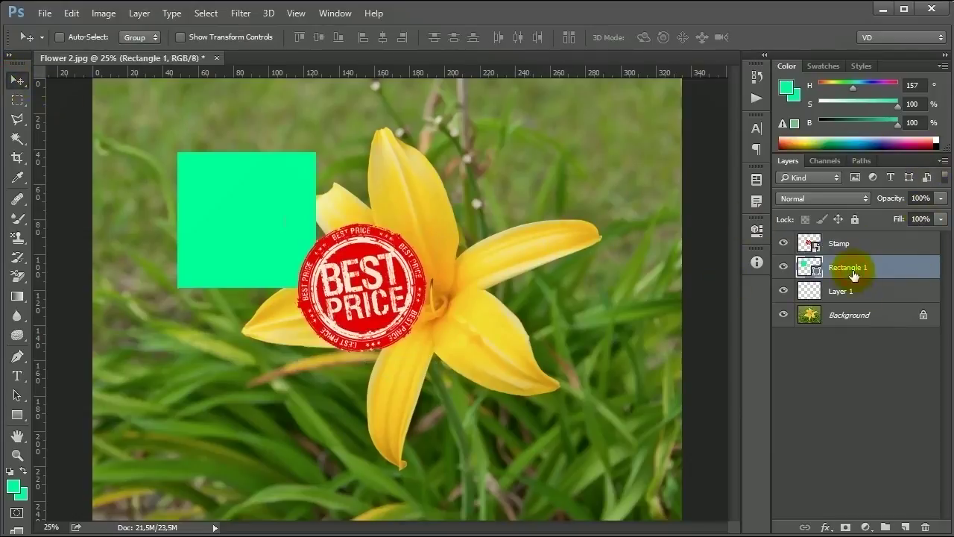
click(841, 244)
click(816, 248)
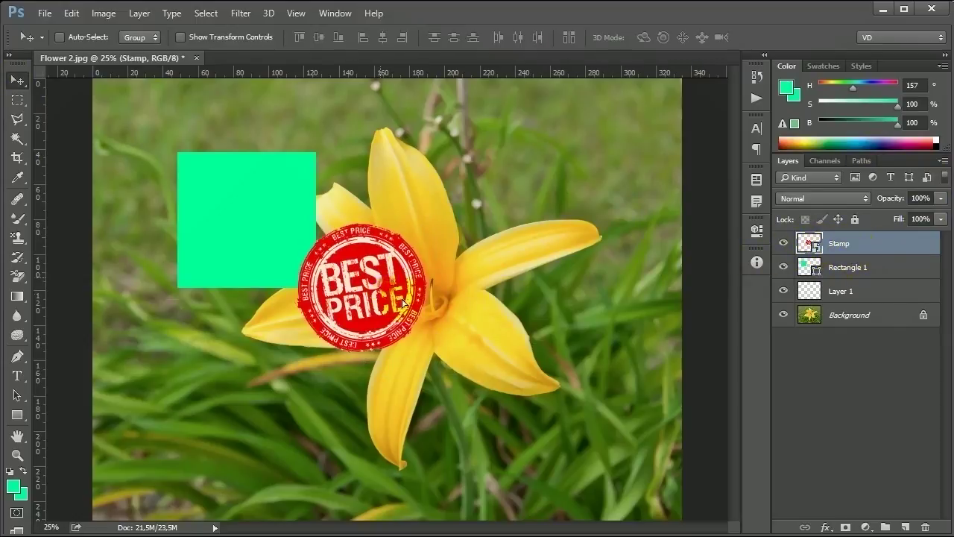
- Move the BEST PRICE stamp up onto the flower's upper petals
drag(391, 298, 485, 232)
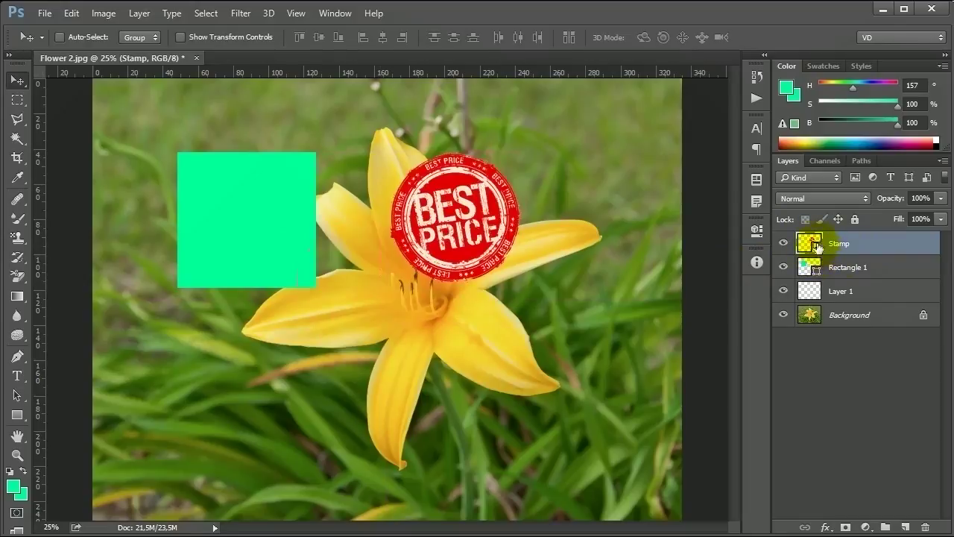
click(815, 268)
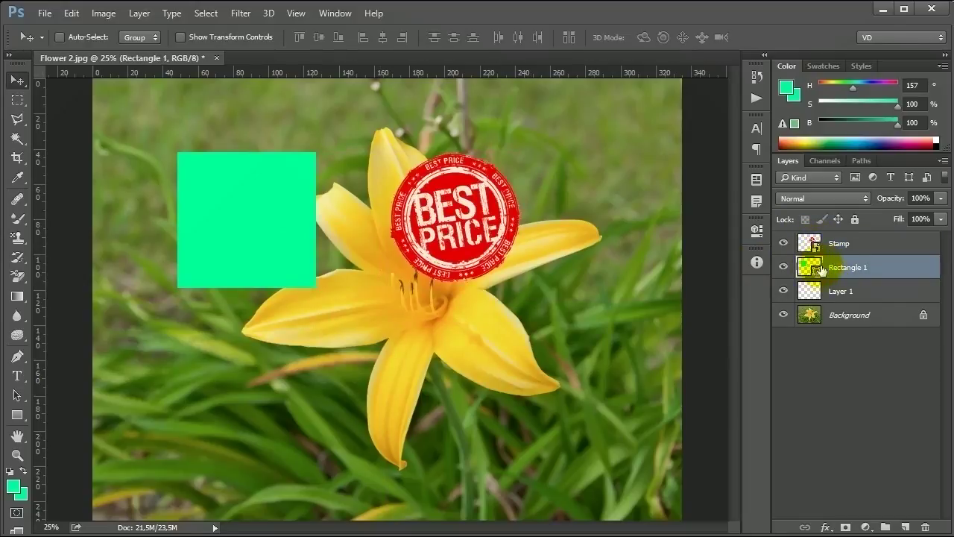
click(814, 242)
mouse_move(511, 238)
mouse_down()
mouse_move(535, 231)
mouse_move(532, 196)
mouse_up()
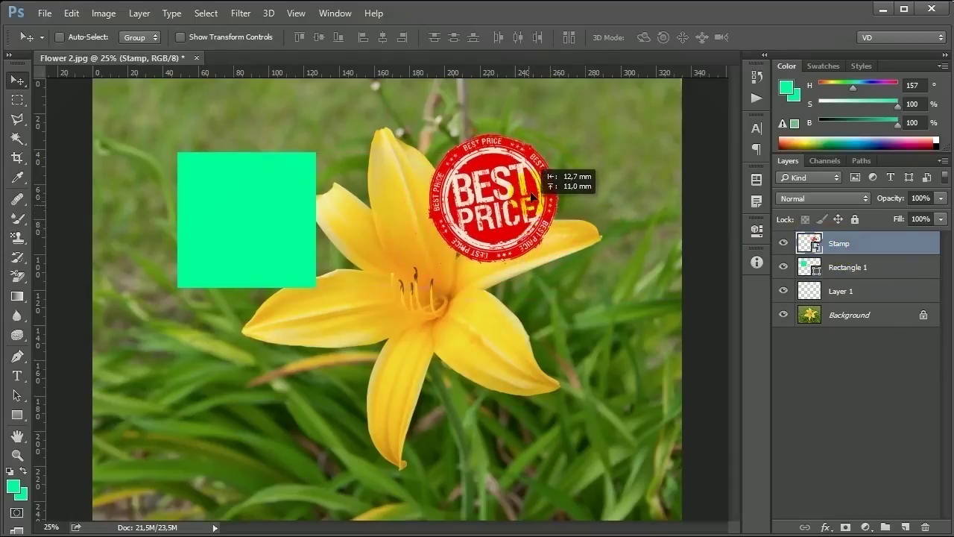
mouse_move(532, 196)
mouse_down()
mouse_move(473, 192)
mouse_move(450, 221)
mouse_move(491, 203)
mouse_up()
right_click(841, 252)
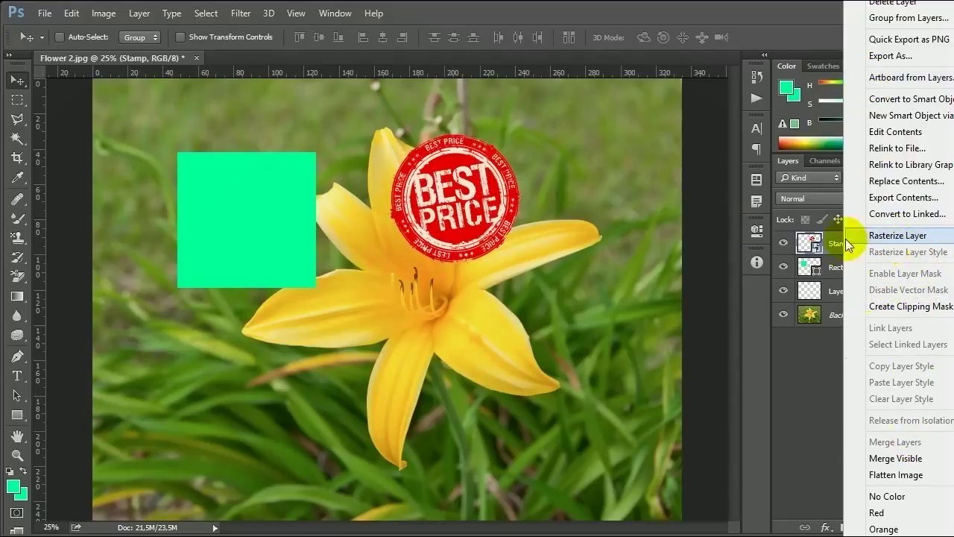
- Rasterize the Stamp layer, convert it back to a Smart Object, and move it lower left
click(893, 246)
right_click(885, 246)
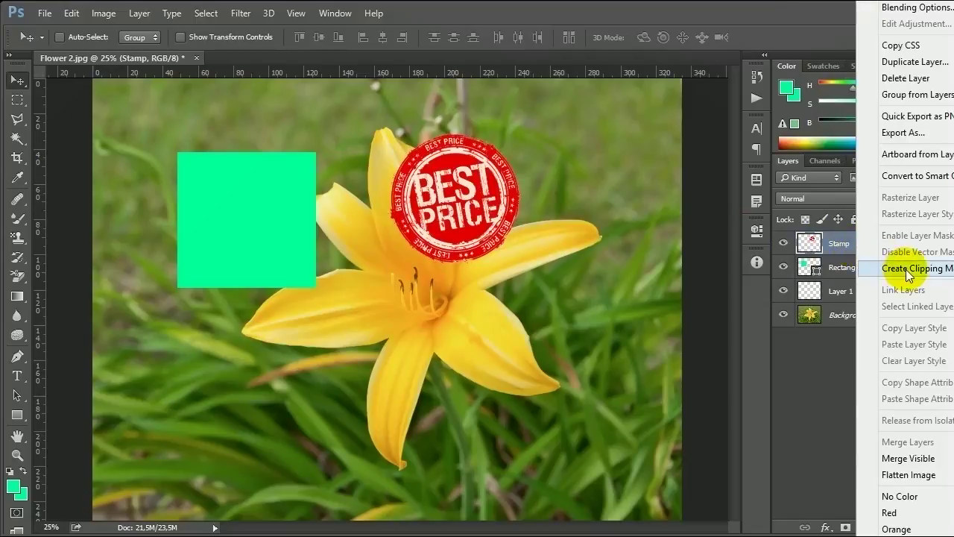
click(928, 177)
mouse_move(412, 273)
mouse_down()
mouse_move(371, 427)
mouse_move(216, 460)
mouse_up()
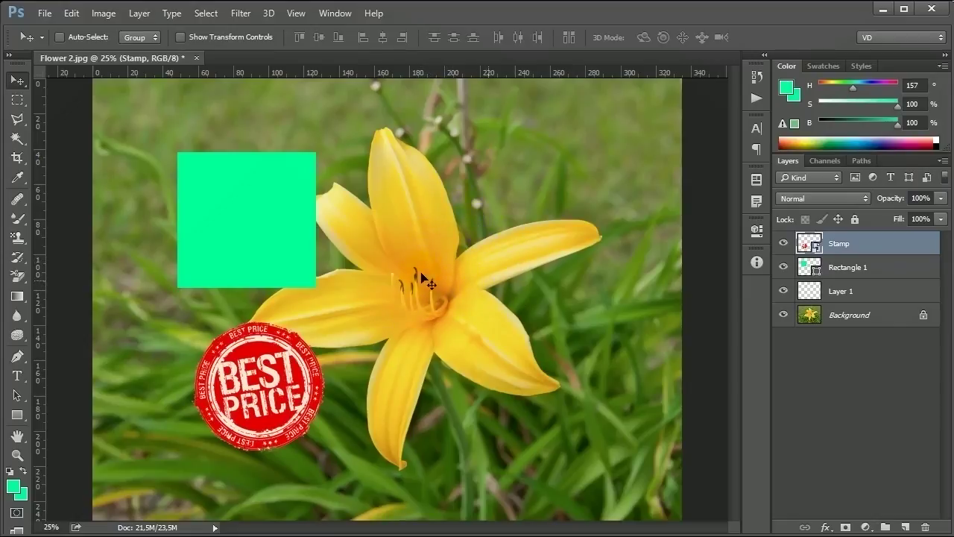
- Filter the Layers panel to show only pixel layers
click(900, 248)
click(269, 448)
click(279, 368)
click(266, 378)
click(856, 182)
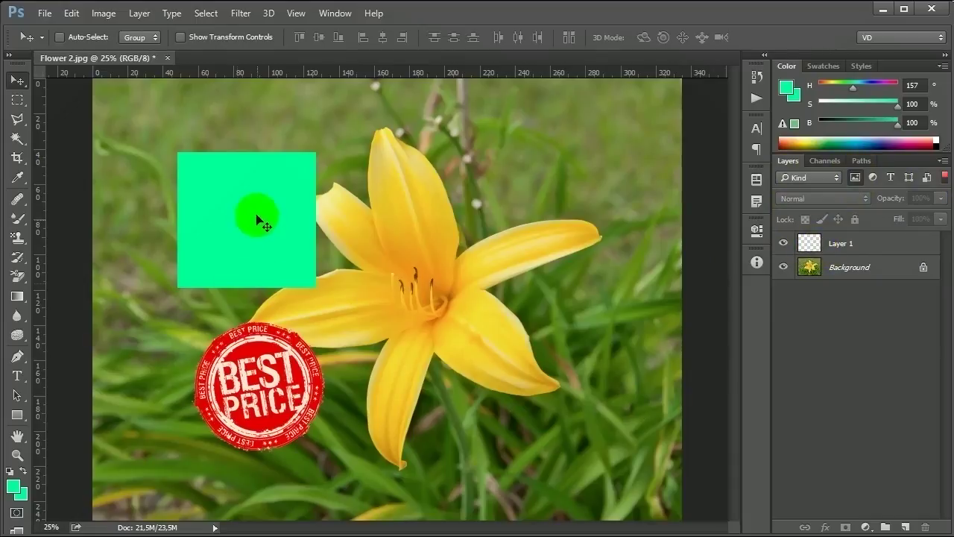
- Toggle the pixel-layer filter and make Layer 1 the active layer
click(855, 177)
click(850, 243)
click(855, 177)
click(825, 240)
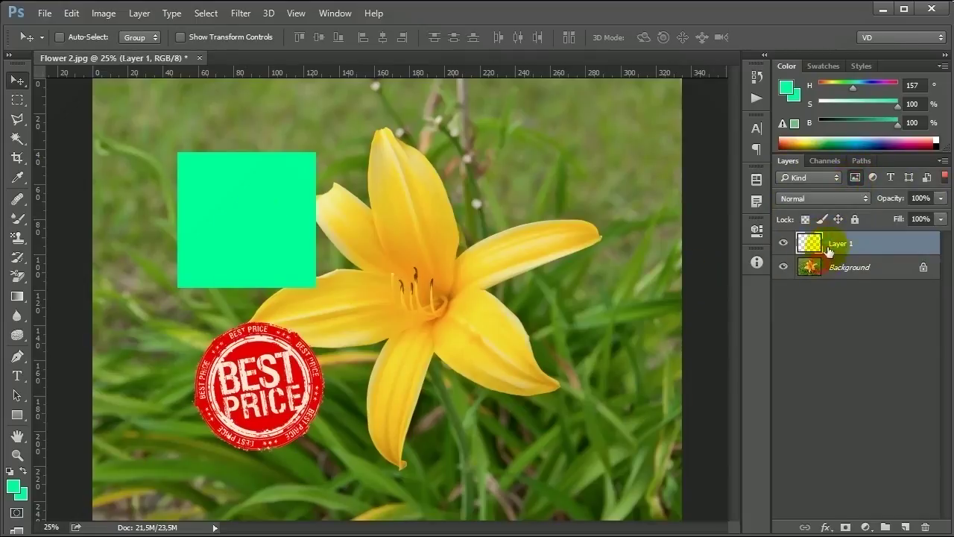
click(822, 268)
click(823, 243)
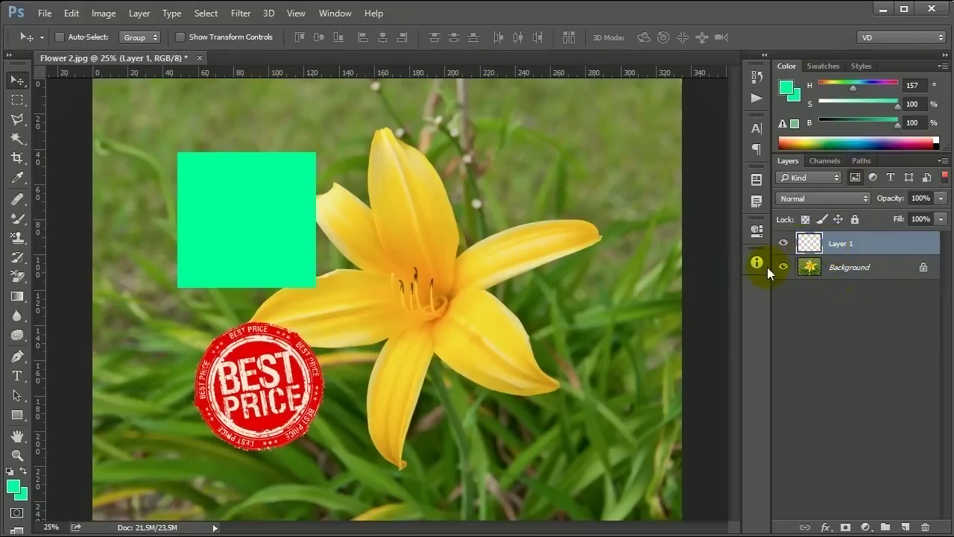
- Fill a rectangular selection over the flower with blue on Layer 1, then deselect
click(17, 99)
drag(416, 196, 562, 364)
right_click(525, 292)
click(539, 506)
click(601, 223)
click(571, 226)
click(730, 187)
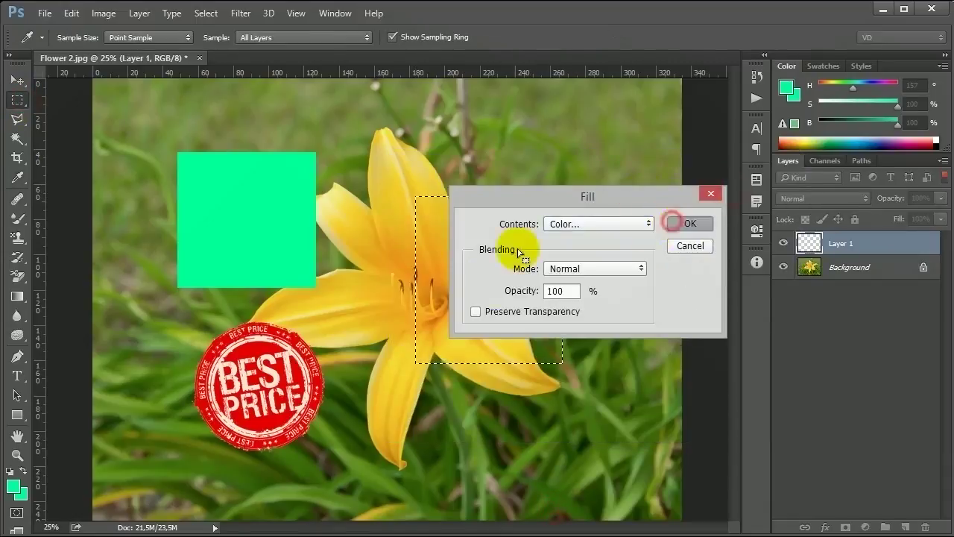
click(673, 222)
right_click(494, 249)
click(521, 258)
click(17, 79)
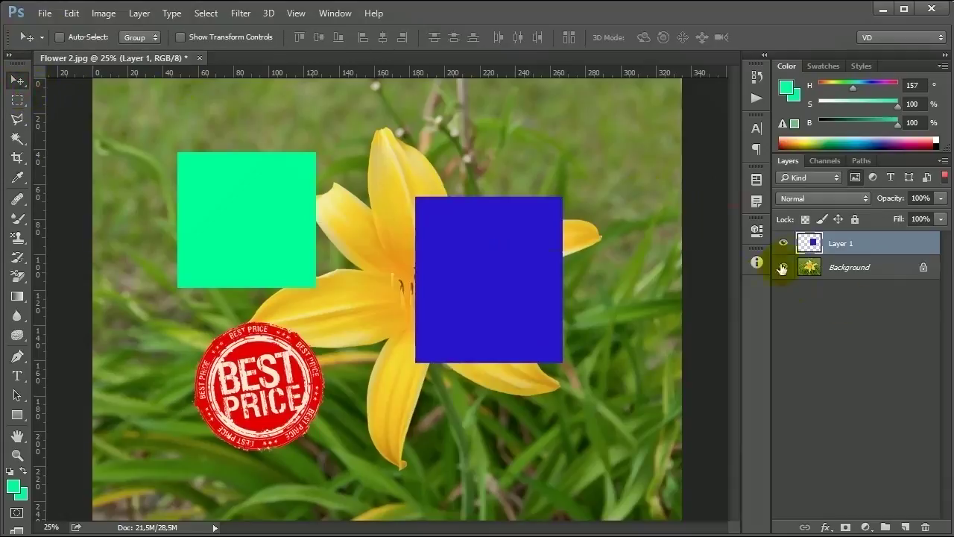
- Toggle the pixel filter, then filter the list to adjustment layers only
click(858, 177)
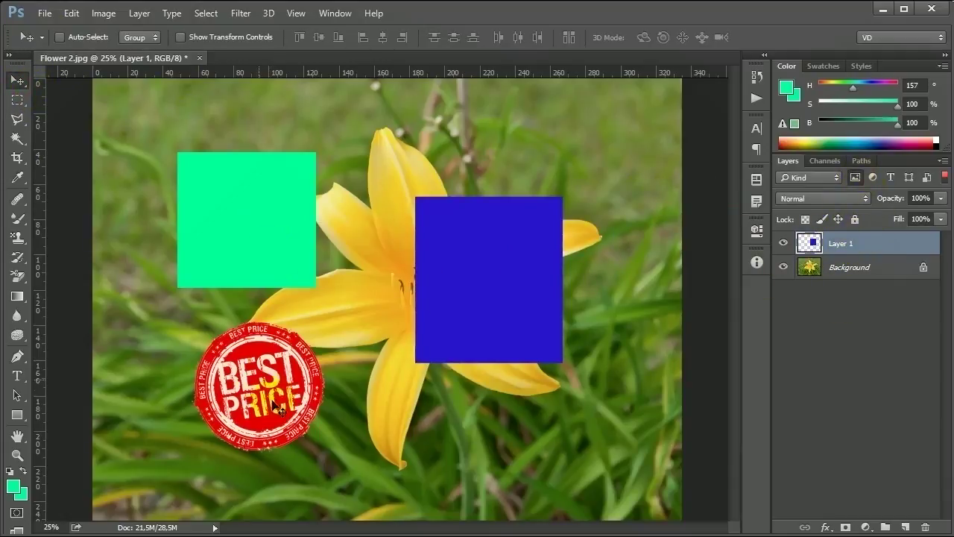
click(856, 179)
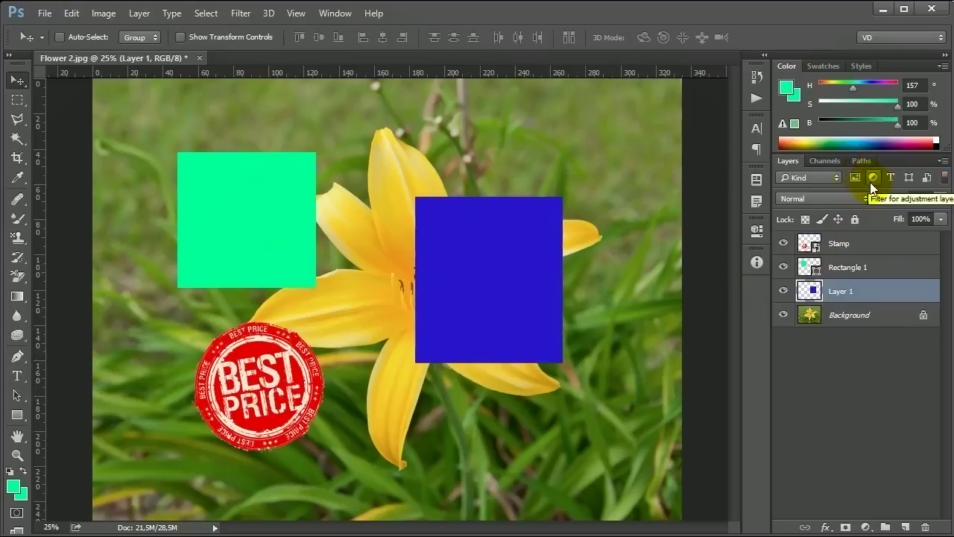
click(872, 179)
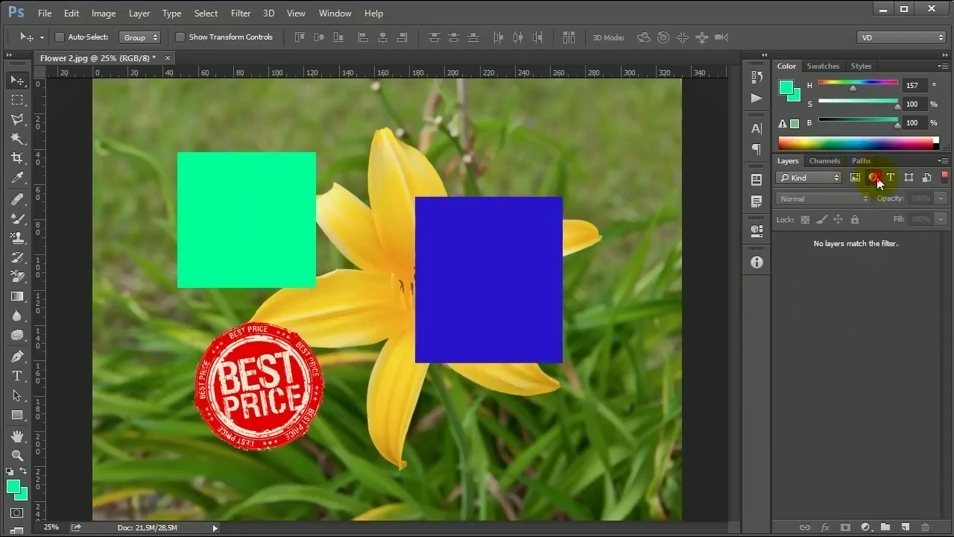
- Clear the layer filters and type 'TEXT' on the flower
click(875, 178)
click(892, 178)
click(892, 178)
click(27, 375)
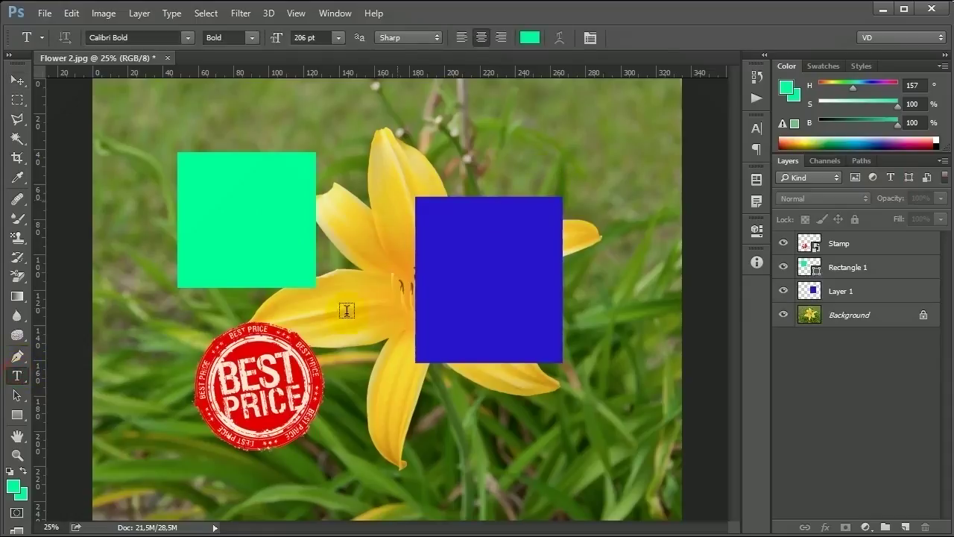
click(382, 329)
text(TEX)
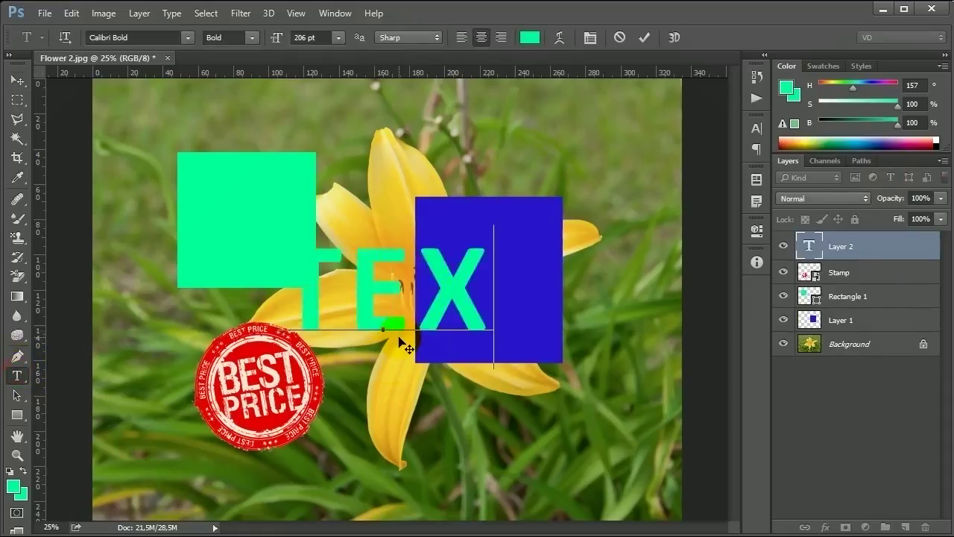
text(T)
- Colour the text pink, move it above the flower, and make it read 'TEXT 1'
key(ctrl+a)
click(534, 36)
click(609, 208)
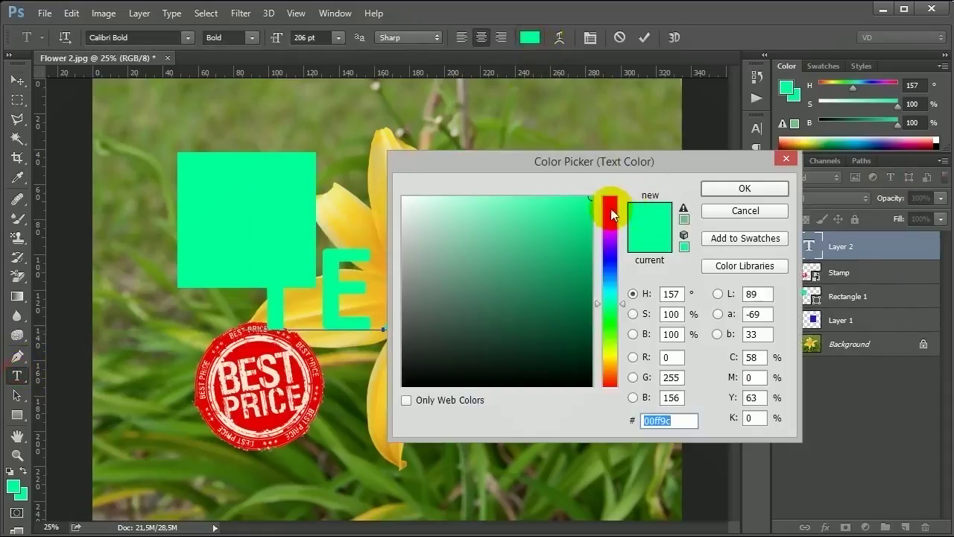
click(775, 187)
drag(600, 333, 619, 351)
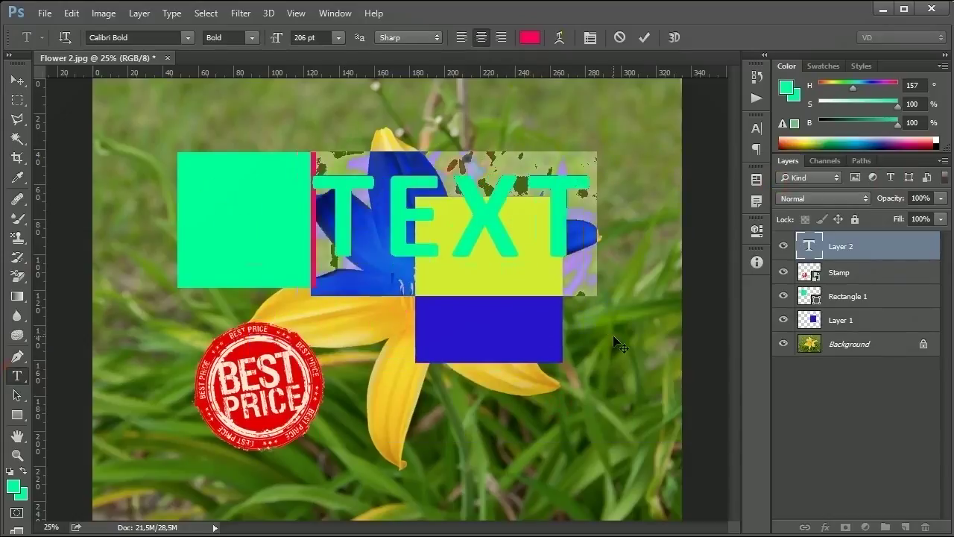
click(17, 79)
drag(601, 305, 602, 224)
text(t)
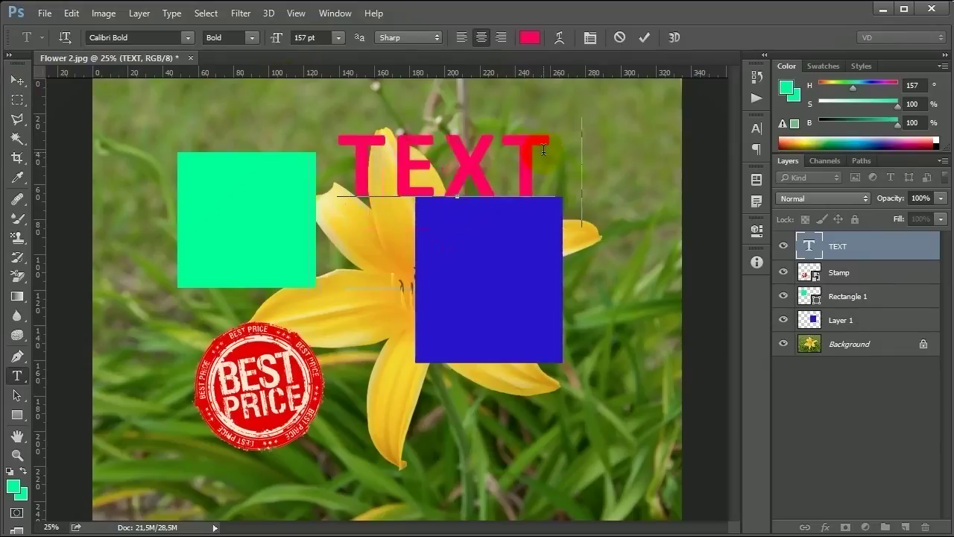
text( 1)
click(15, 82)
- Write 'TEXT 2' below TEXT 1 and colour it orange
key(t)
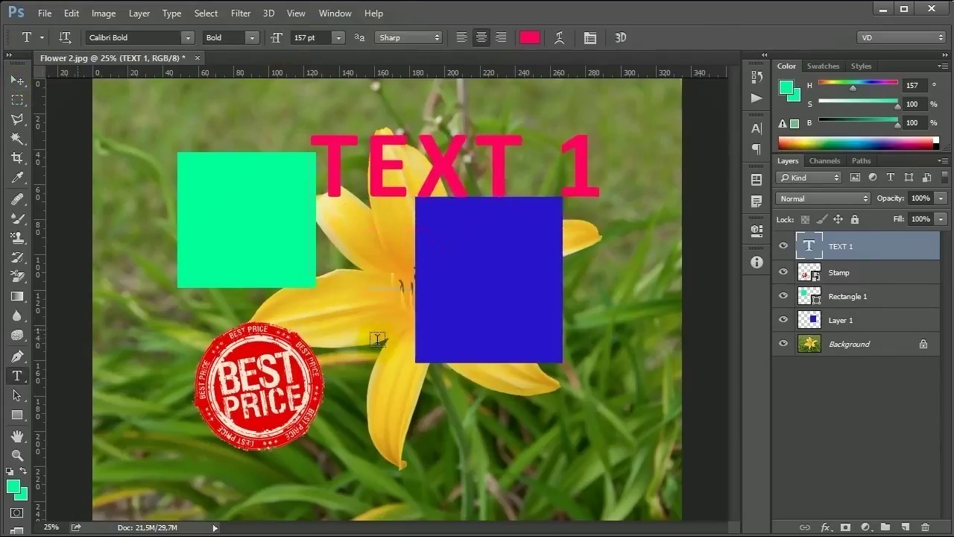
click(358, 337)
text(TEXT 2)
key(ctrl+a)
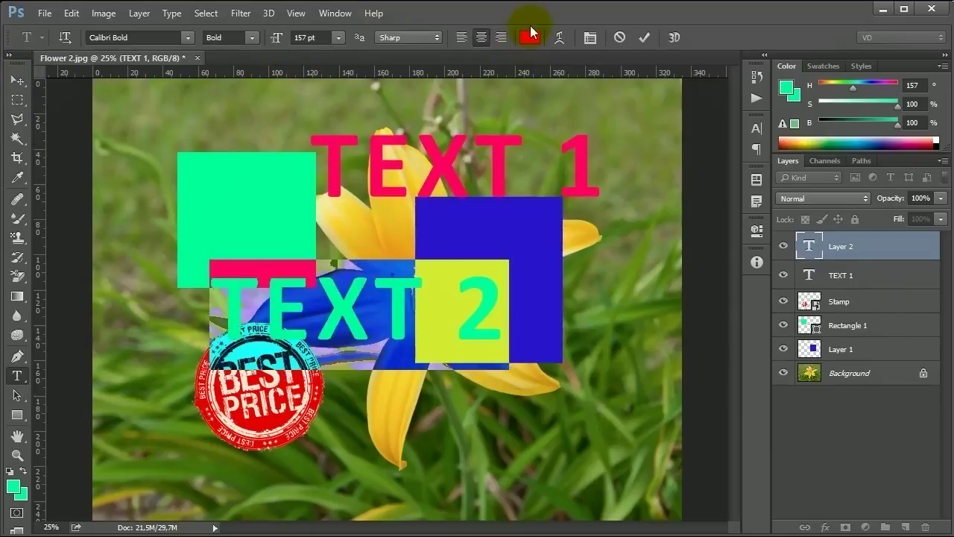
click(530, 36)
drag(610, 210, 632, 232)
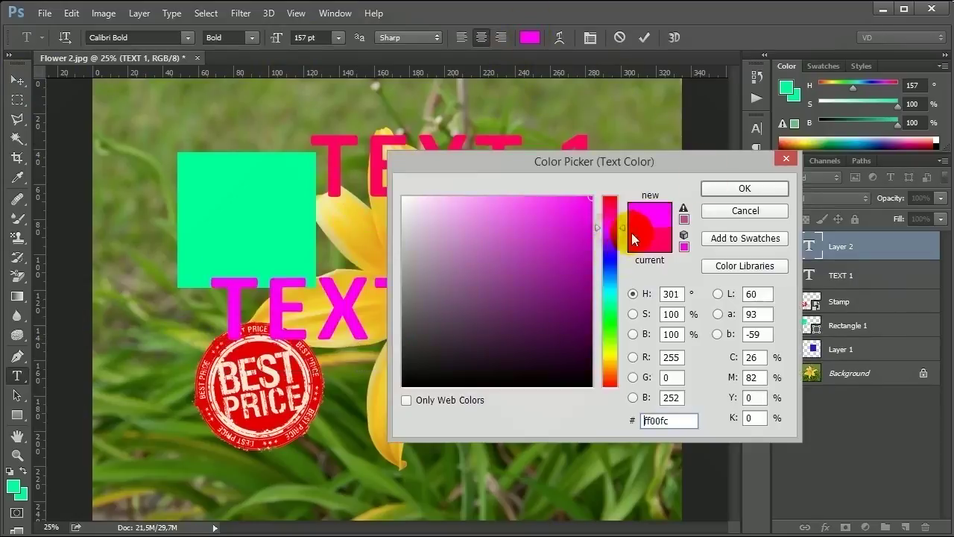
click(610, 330)
click(610, 376)
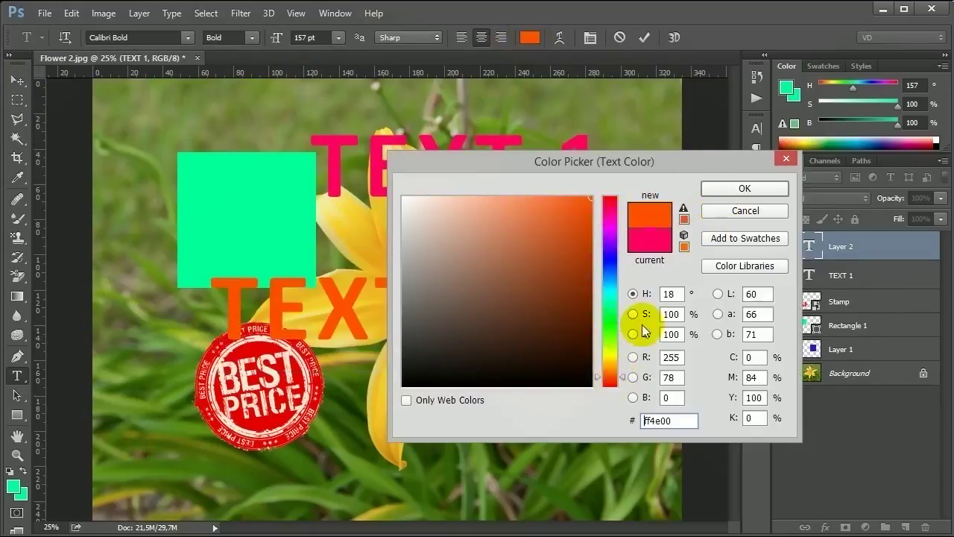
click(729, 191)
- Move TEXT 2 right over the blue square, then filter the list to shape layers
click(16, 79)
drag(513, 371, 618, 372)
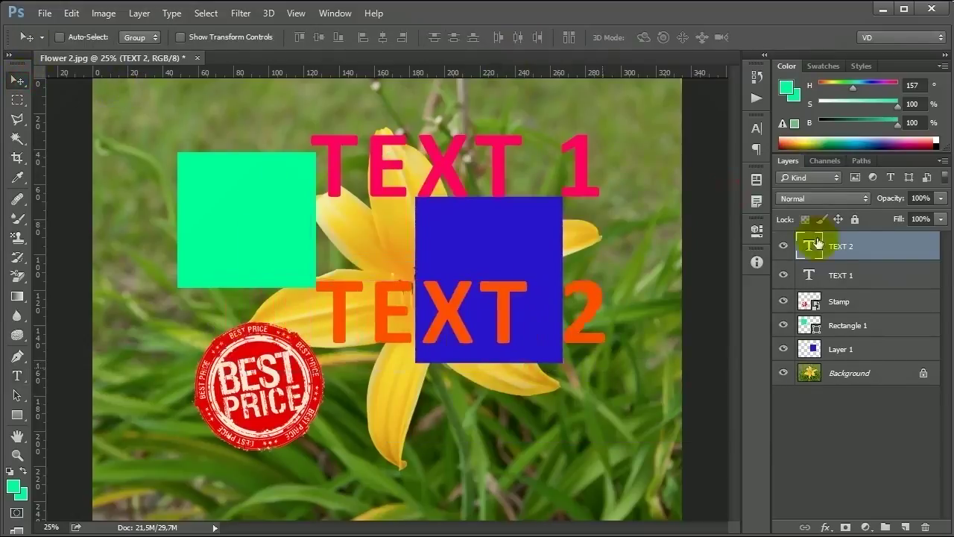
click(890, 177)
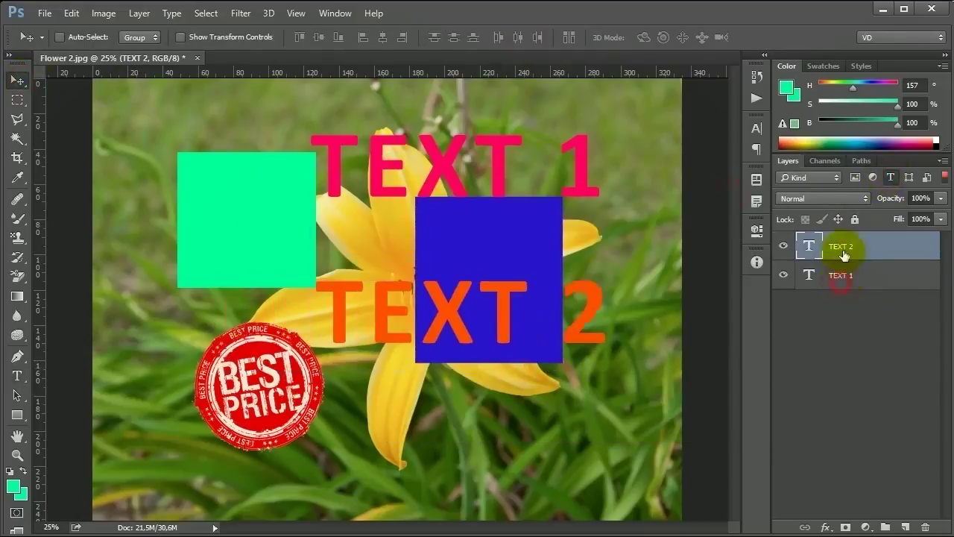
click(890, 178)
click(909, 177)
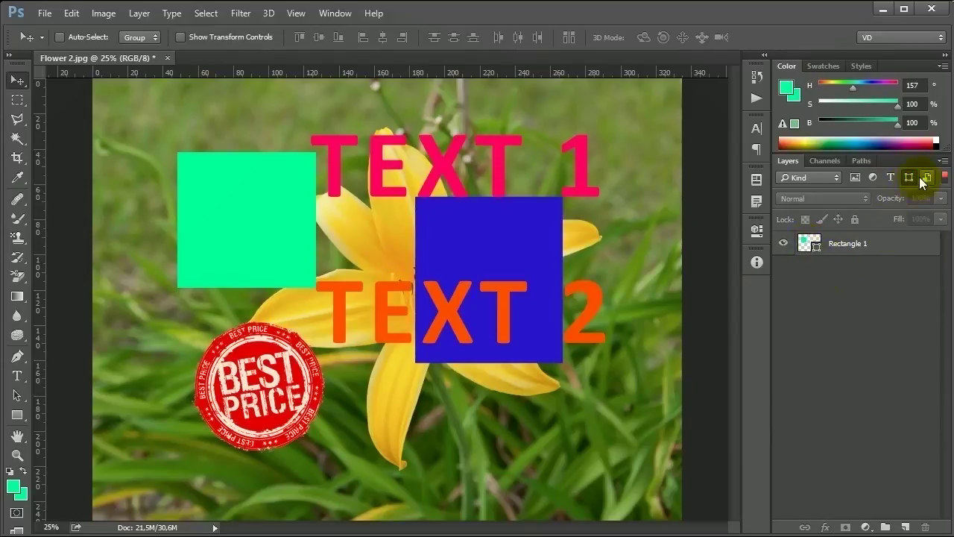
- Nudge the green square on Rectangle 1 slightly right and down
click(811, 248)
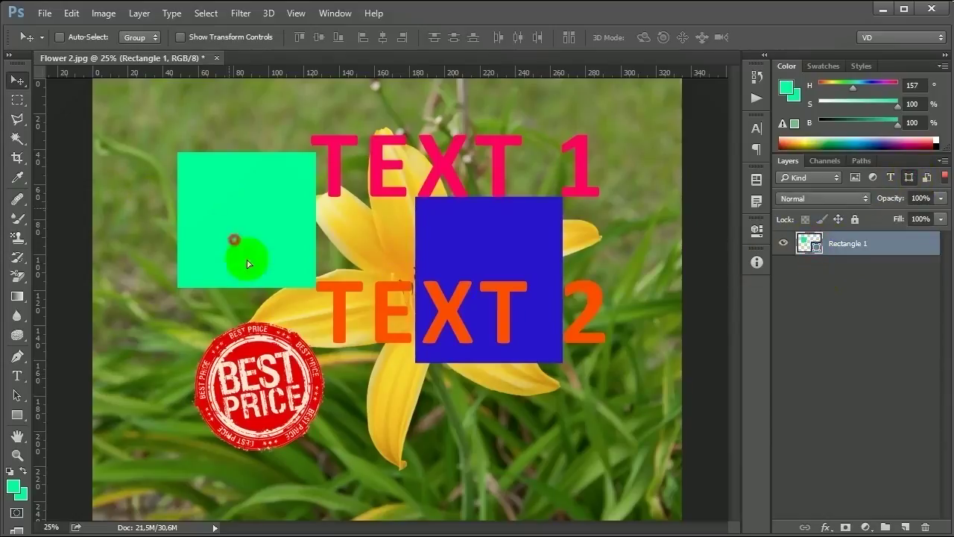
drag(233, 238, 243, 252)
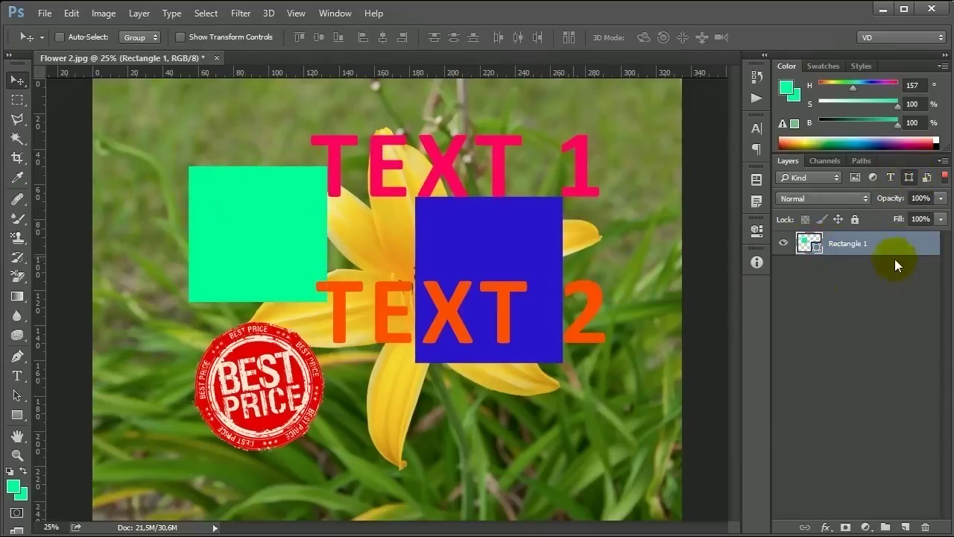
click(909, 178)
- Filter to smart objects, shift the BEST PRICE stamp left, then clear the filter
click(926, 178)
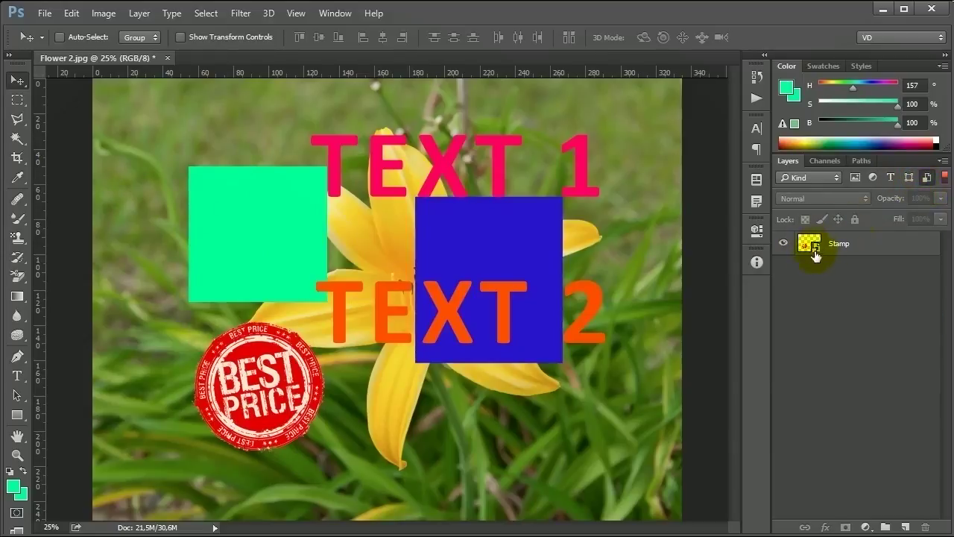
click(827, 249)
drag(280, 377, 256, 381)
click(927, 177)
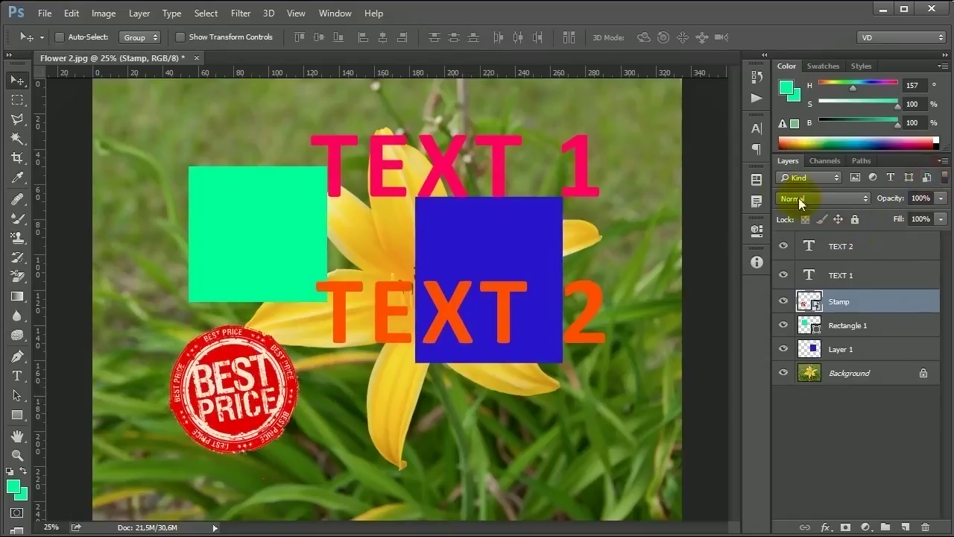
- Filter layers by Name, try the searches 'te' and 'st', clear them, and select the Stamp layer
click(805, 176)
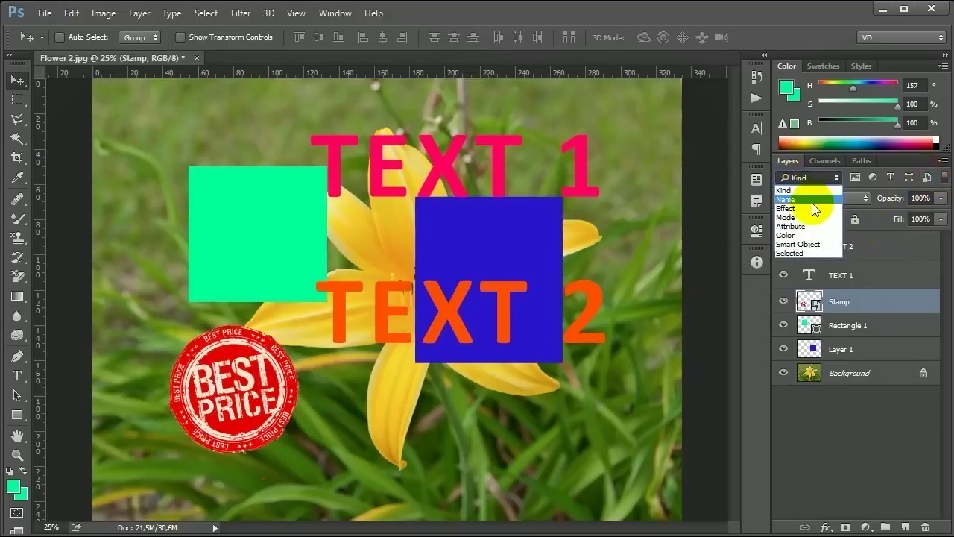
click(812, 203)
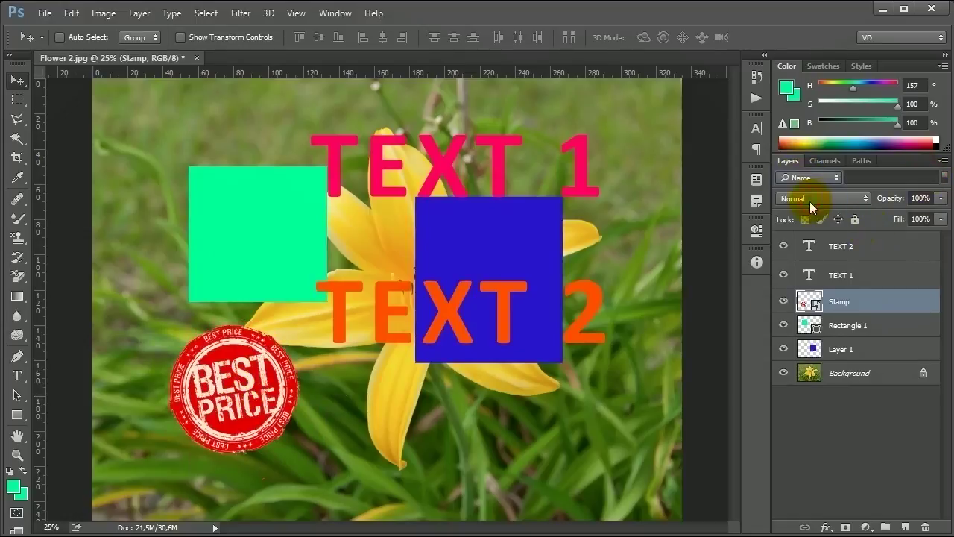
click(871, 176)
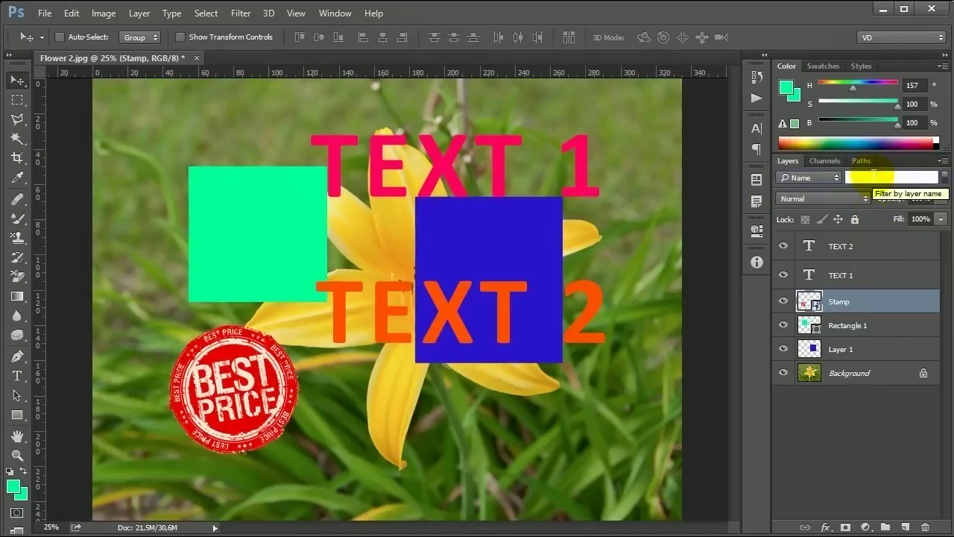
text(tex)
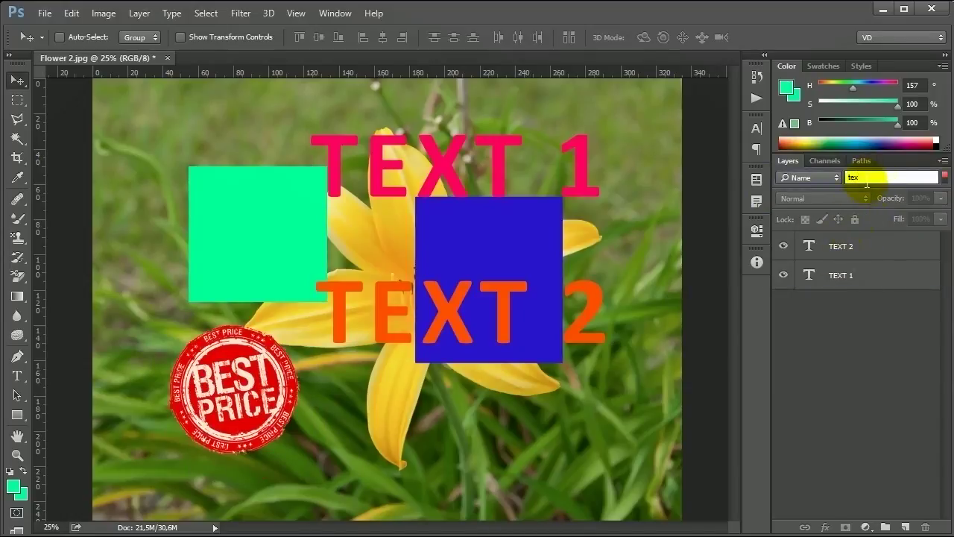
key(BackSpace)
key(BackSpace)
key(BackSpace)
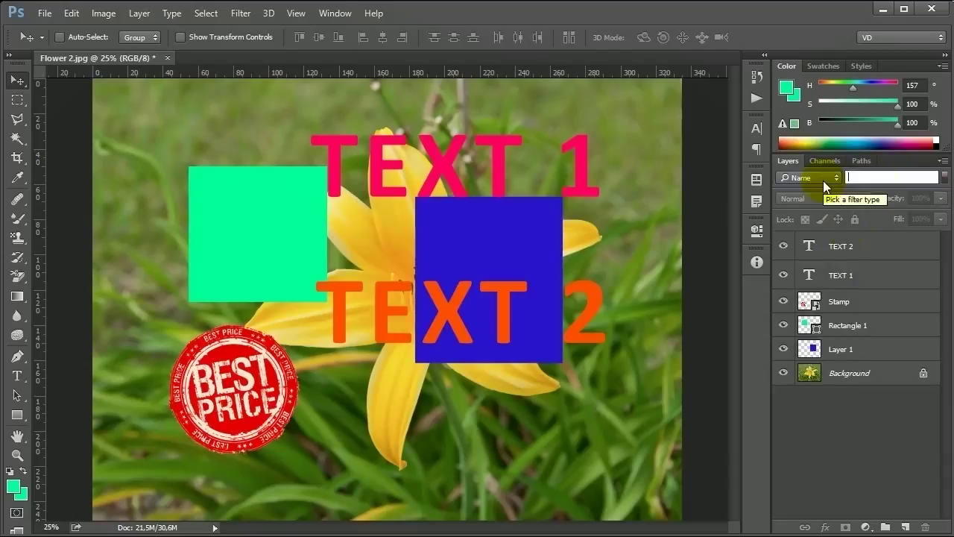
text(st)
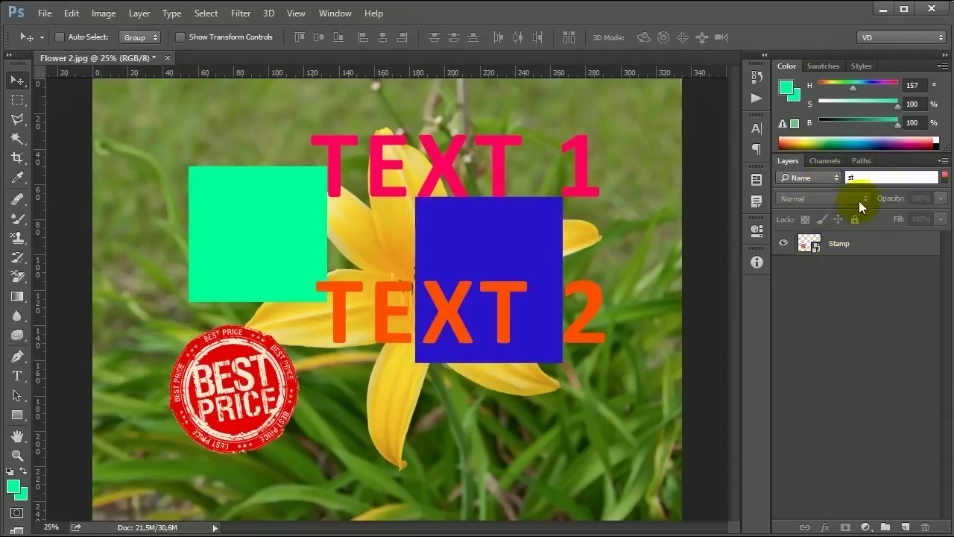
key(BackSpace)
key(BackSpace)
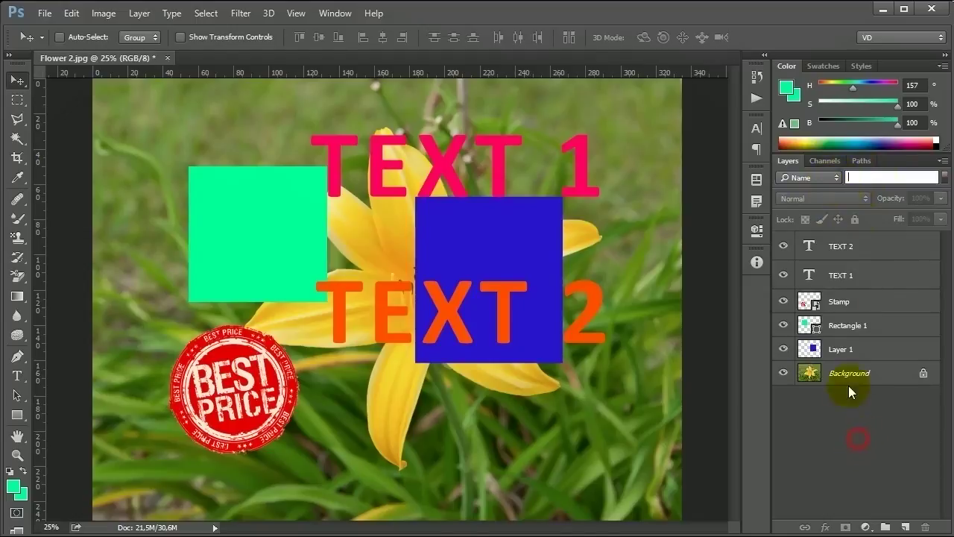
click(834, 305)
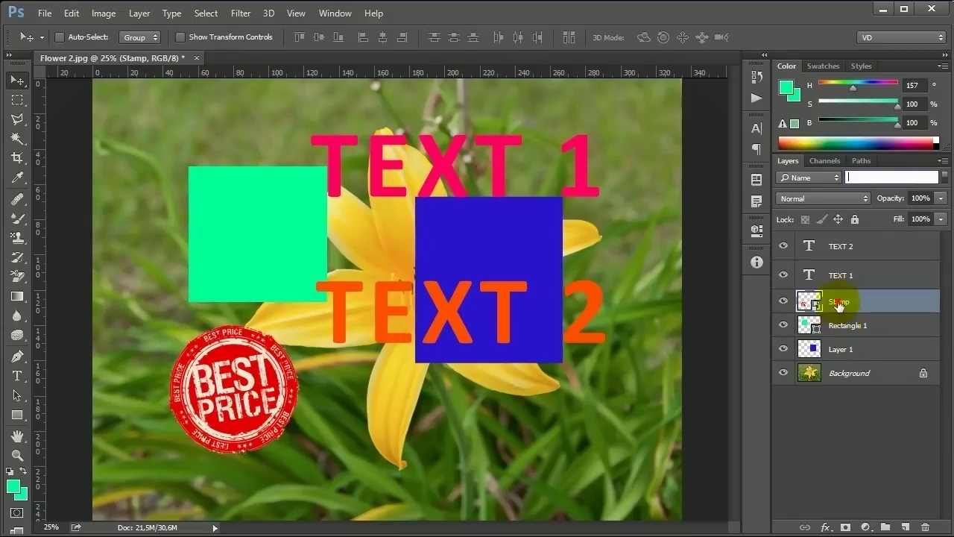
- Rename the Stamp layer to 'Tamga' and test the name filter with 'tam'
double_click(838, 303)
text(Tamga)
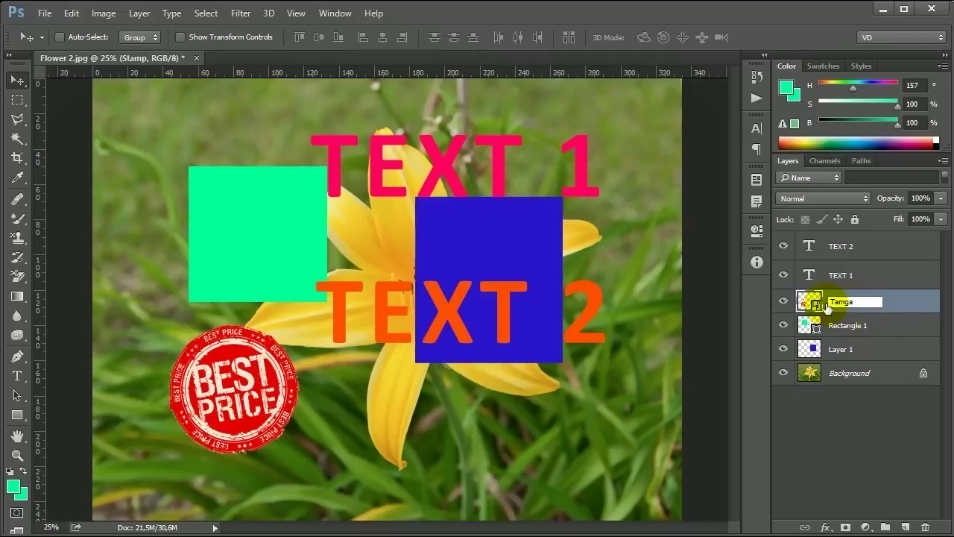
click(873, 390)
click(891, 177)
text(tam)
key(BackSpace)
key(BackSpace)
key(BackSpace)
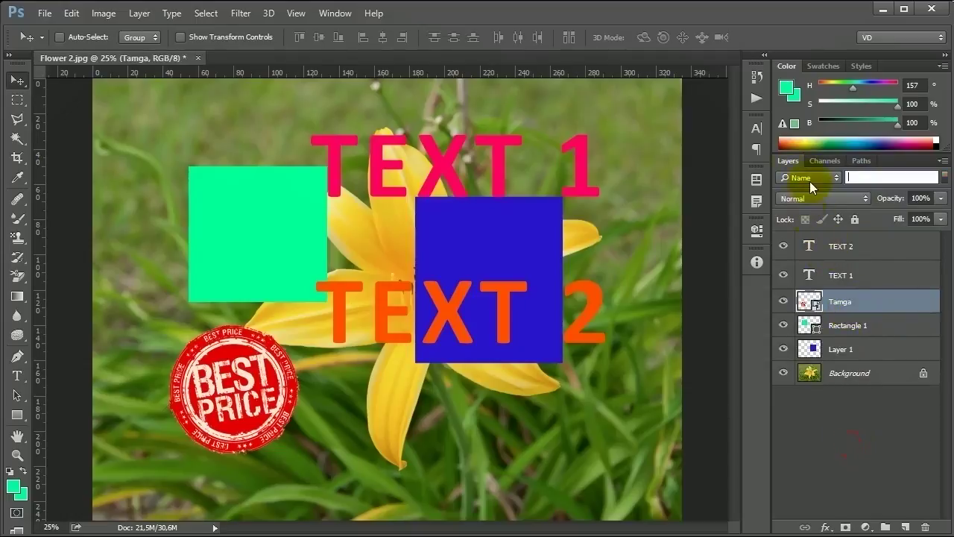
- Filter layers by Effect, trying Stroke and then Bevel & Emboss
click(809, 178)
click(811, 195)
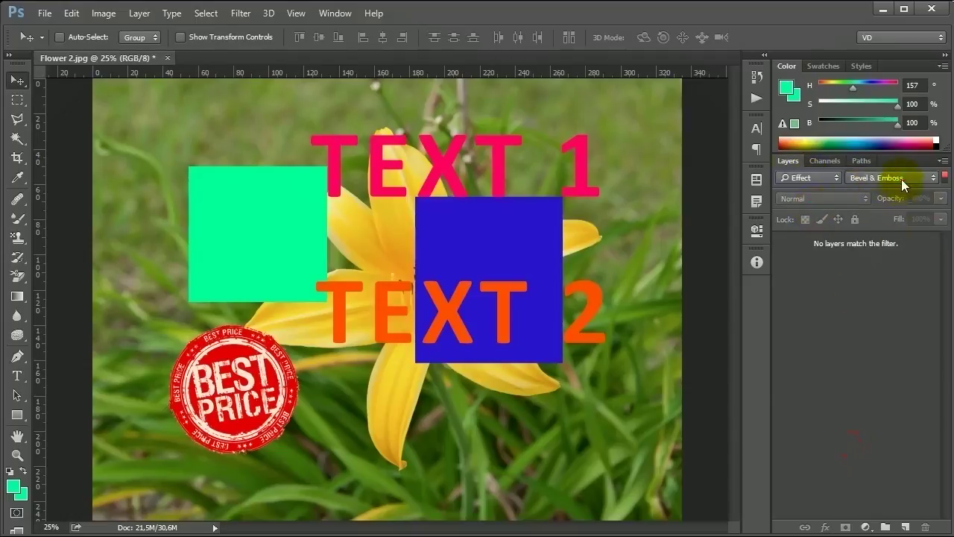
click(901, 179)
click(865, 198)
click(894, 180)
click(879, 188)
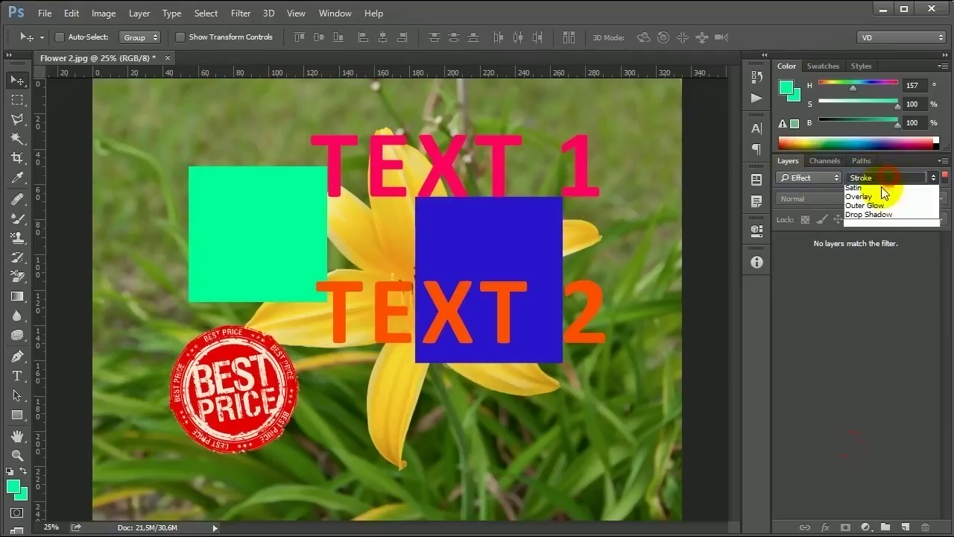
- Switch the layer filter to Mode, leaving the blend mode set to Normal
click(827, 179)
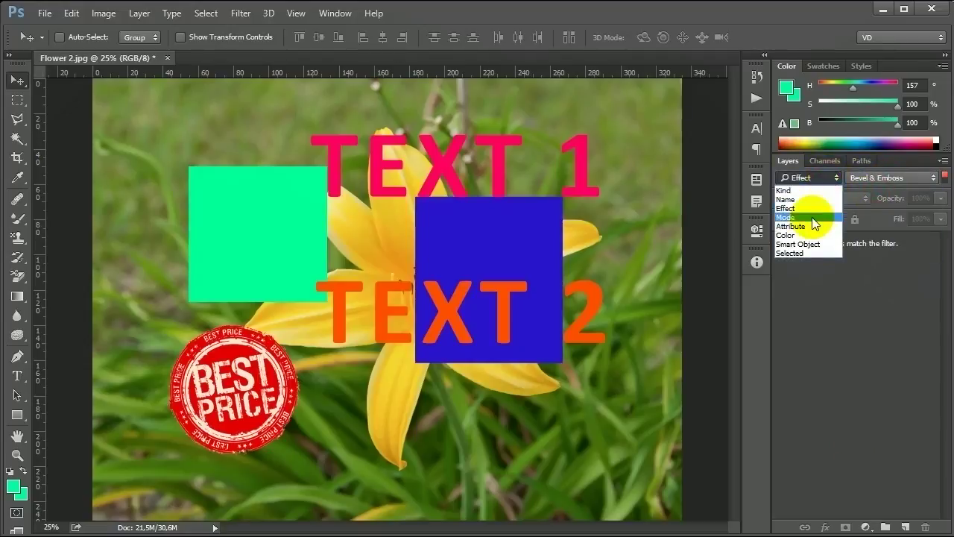
click(811, 217)
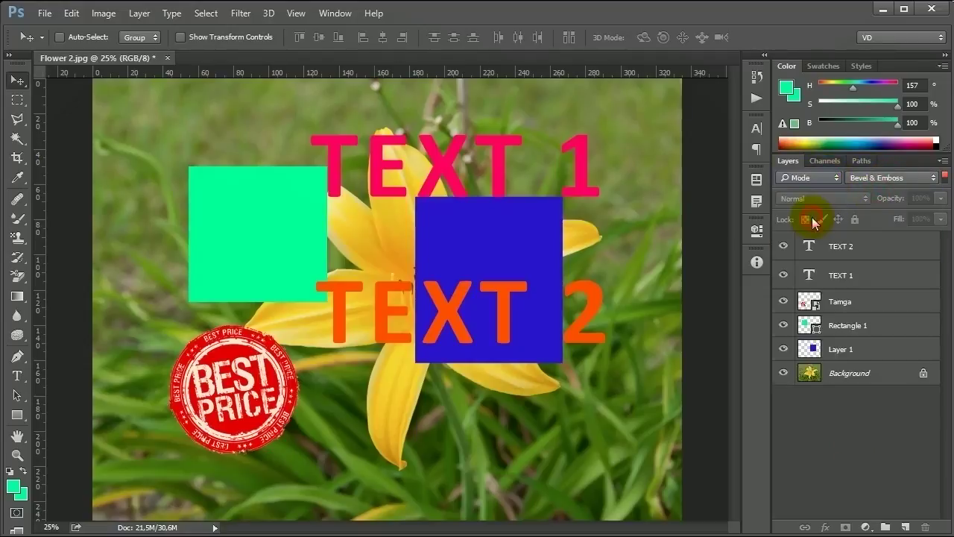
click(858, 179)
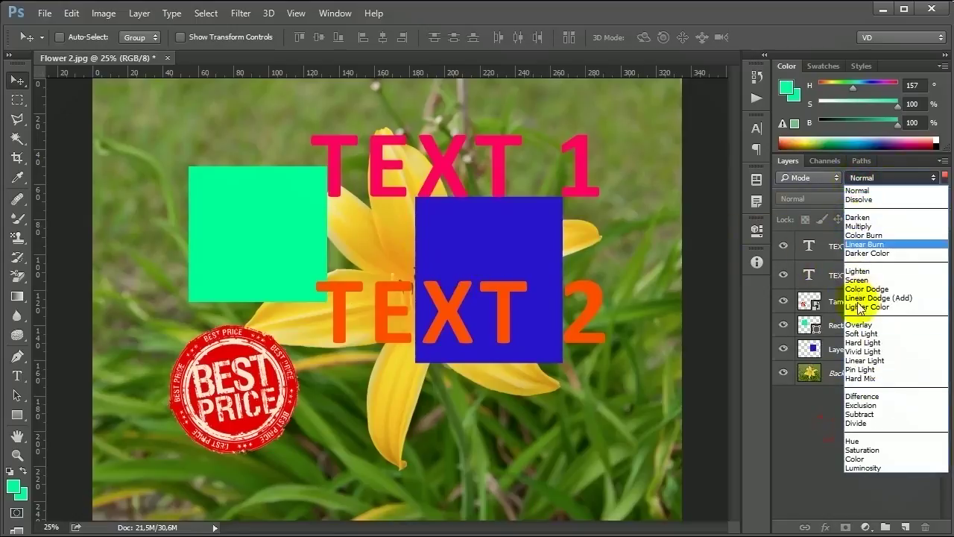
click(871, 179)
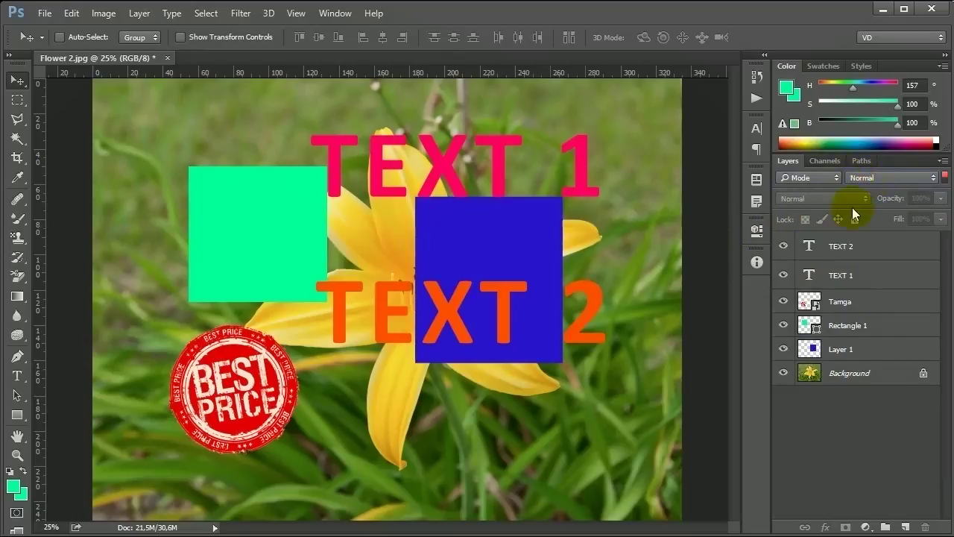
click(829, 176)
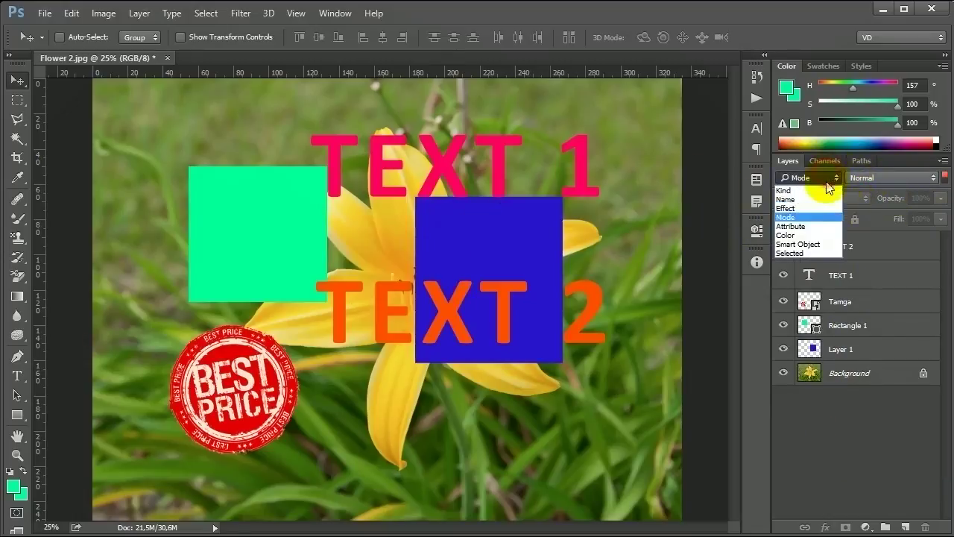
- Filter the Layers panel by Attribute > Visible and hide the Tamga stamp layer
click(814, 223)
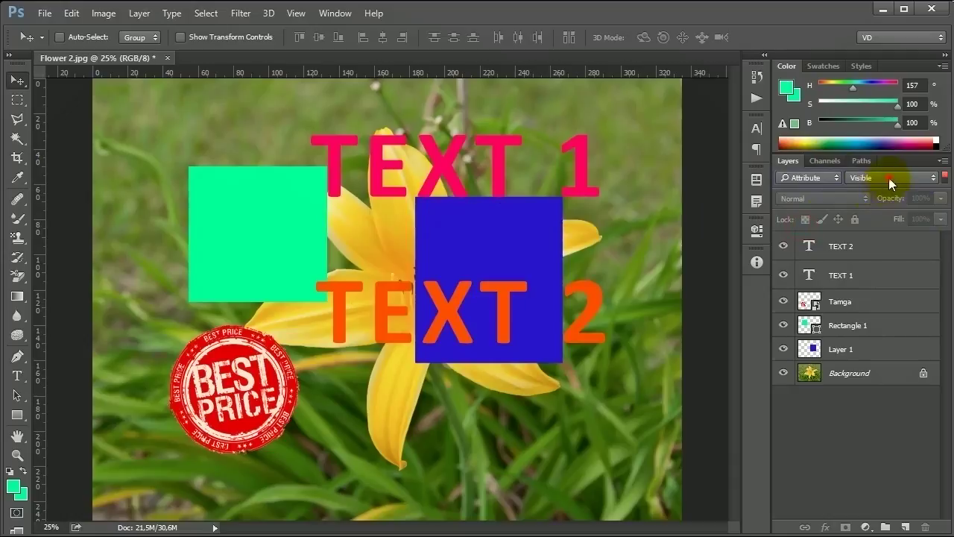
click(888, 178)
click(854, 190)
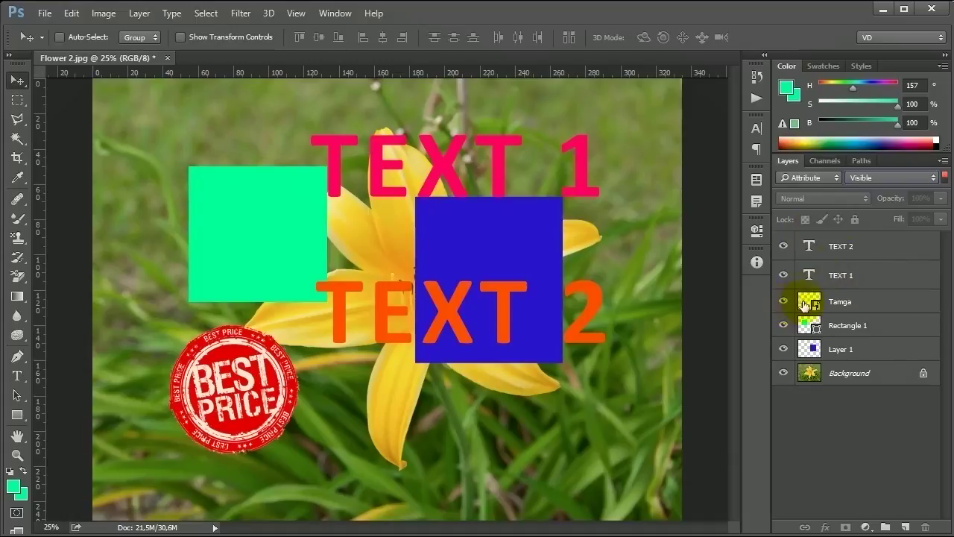
key(Delete)
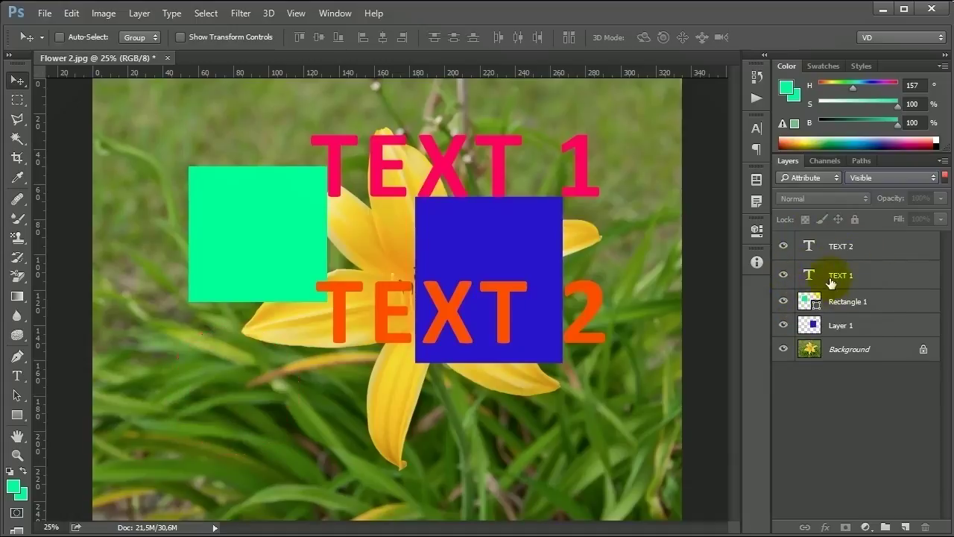
- Try the Locked, Empty, Linked and Clipped attribute filters in turn
click(872, 179)
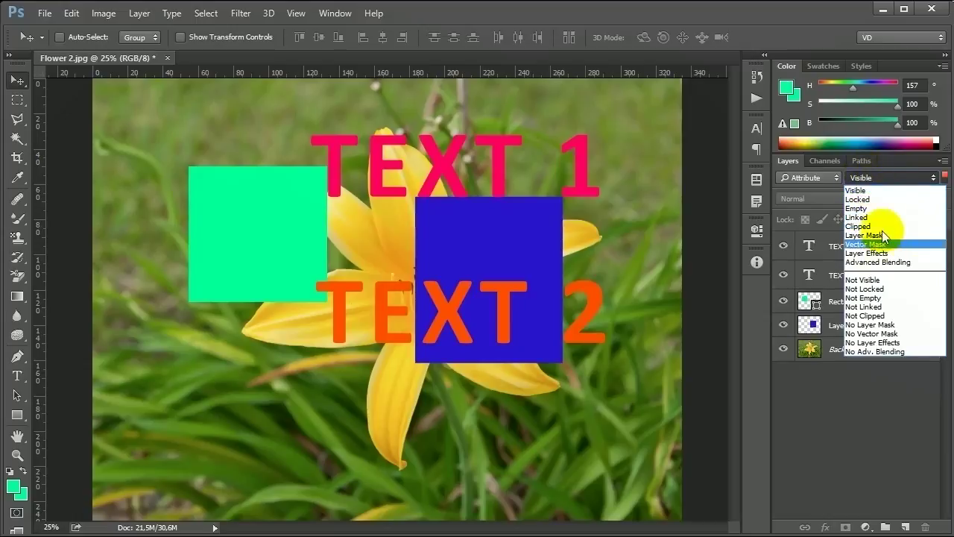
click(868, 199)
click(894, 178)
click(853, 216)
click(880, 186)
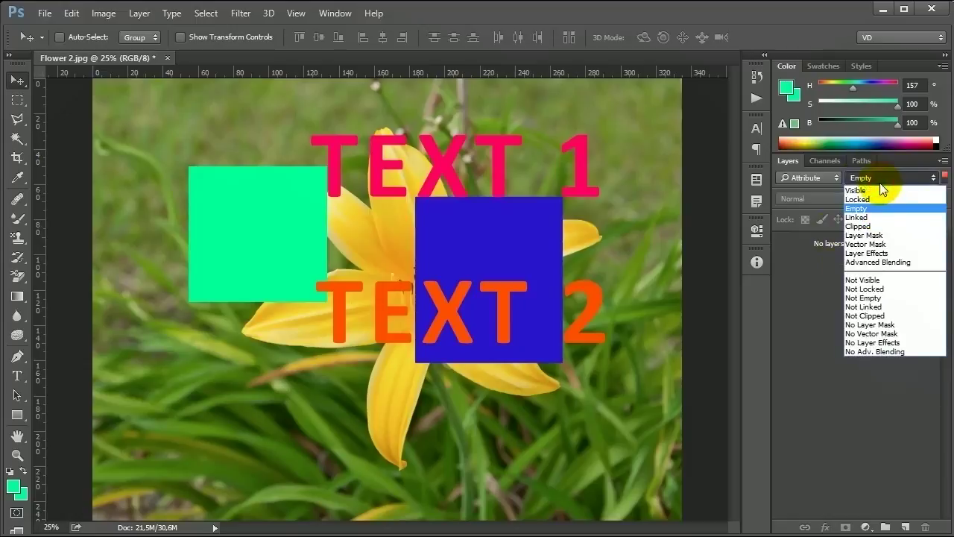
click(862, 217)
click(876, 180)
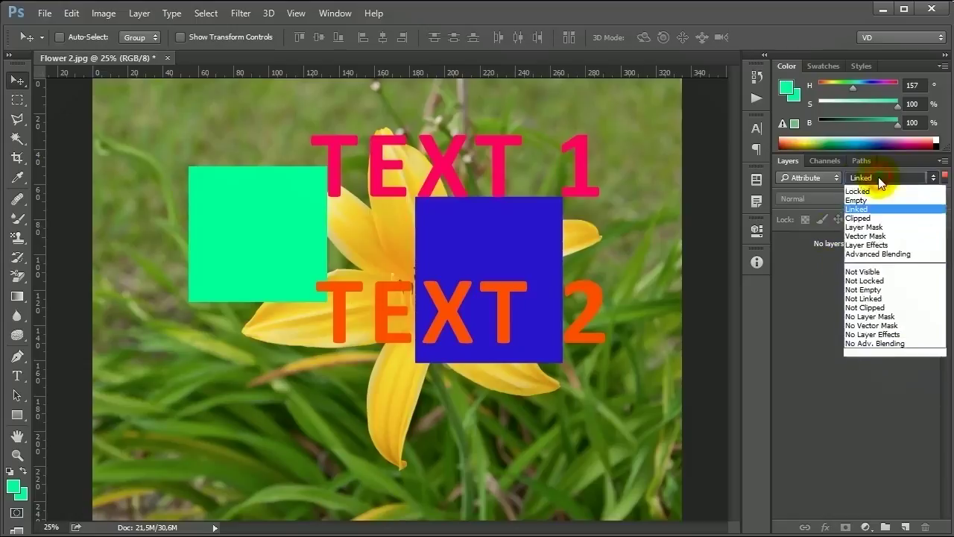
click(857, 225)
- Try the Layer Mask, Vector Mask, Effect and Advanced Blending attribute filters
click(872, 178)
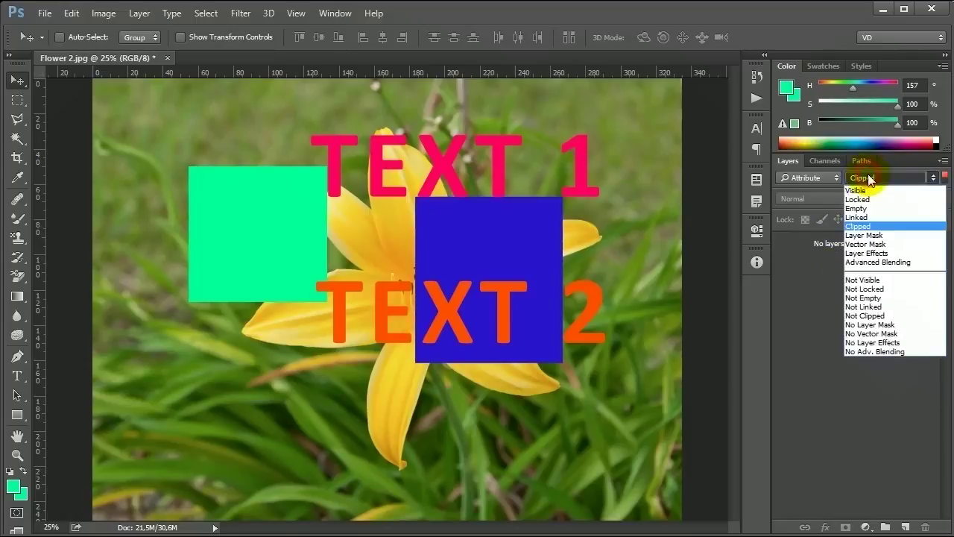
click(865, 235)
click(874, 178)
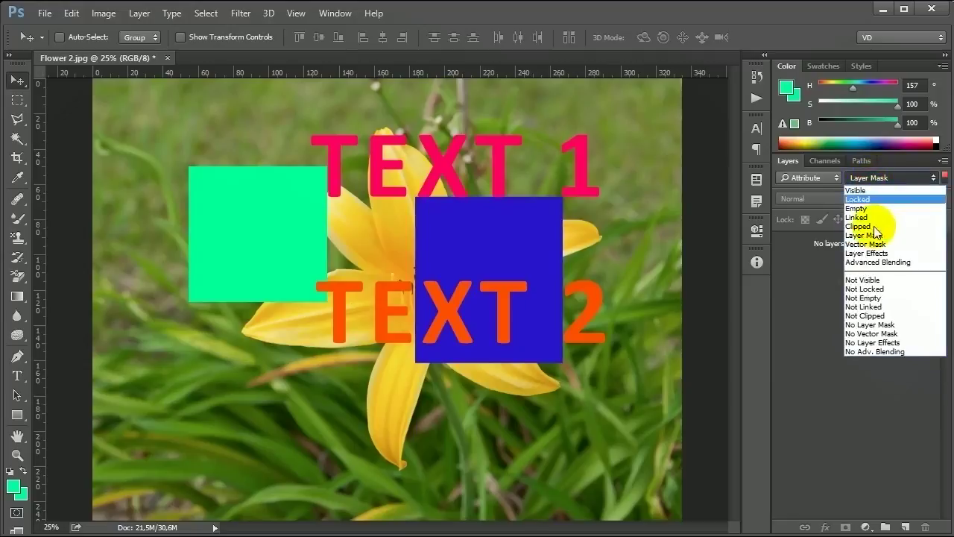
click(864, 244)
click(873, 179)
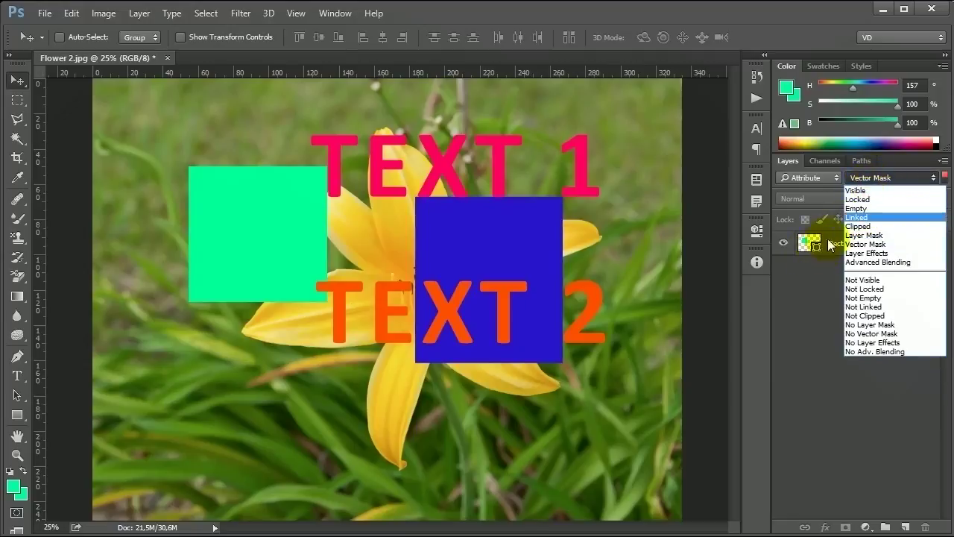
click(894, 252)
click(865, 178)
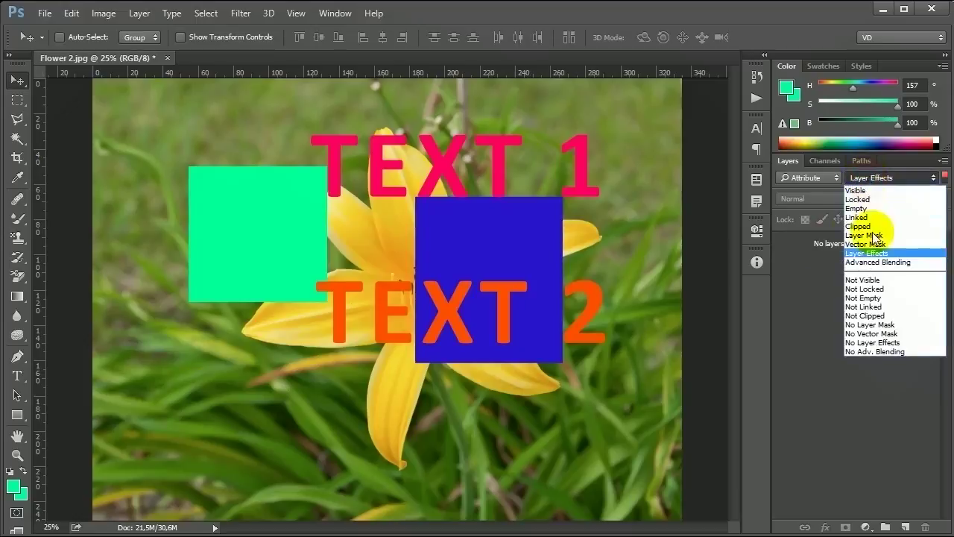
click(873, 260)
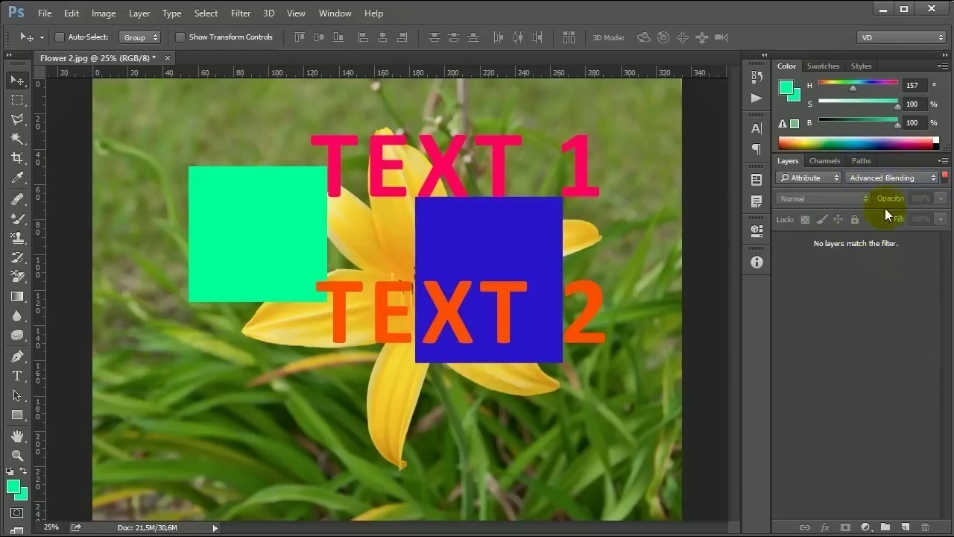
- Switch the attribute filter between Visible and Not Visible, then filter by colour label None
click(909, 183)
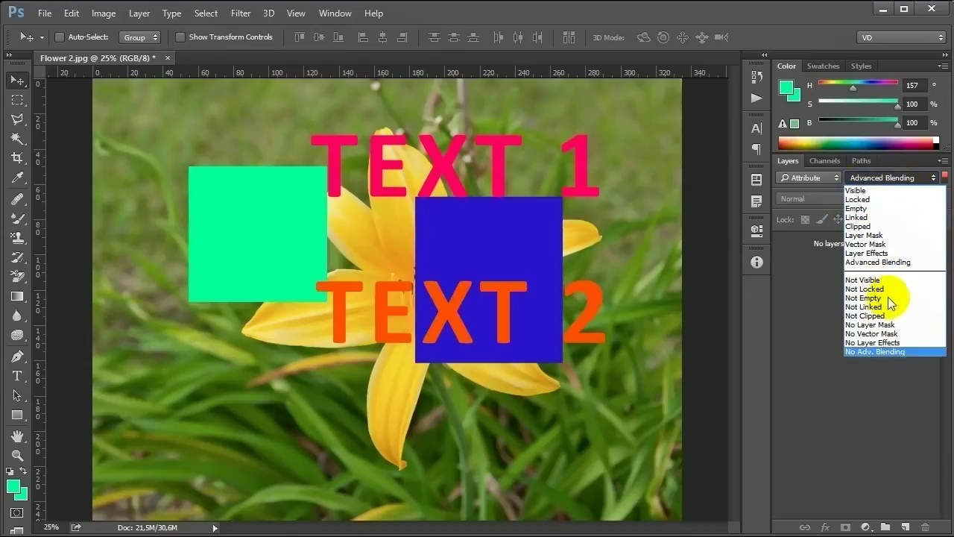
click(864, 190)
click(879, 177)
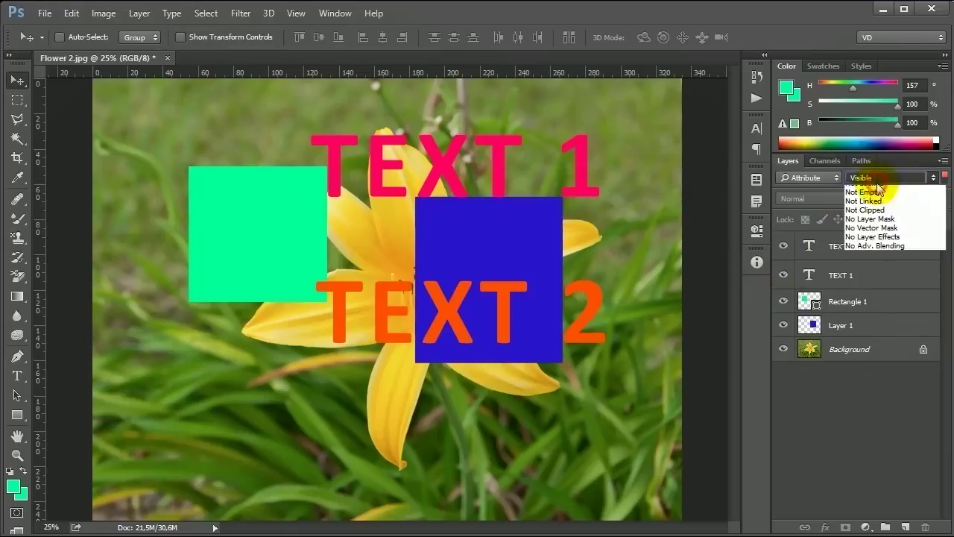
click(868, 277)
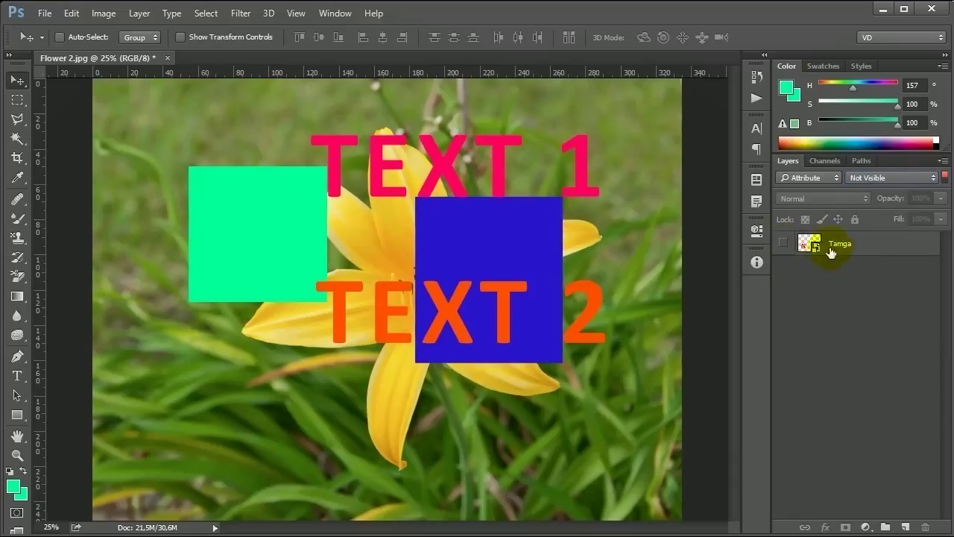
click(880, 182)
click(877, 187)
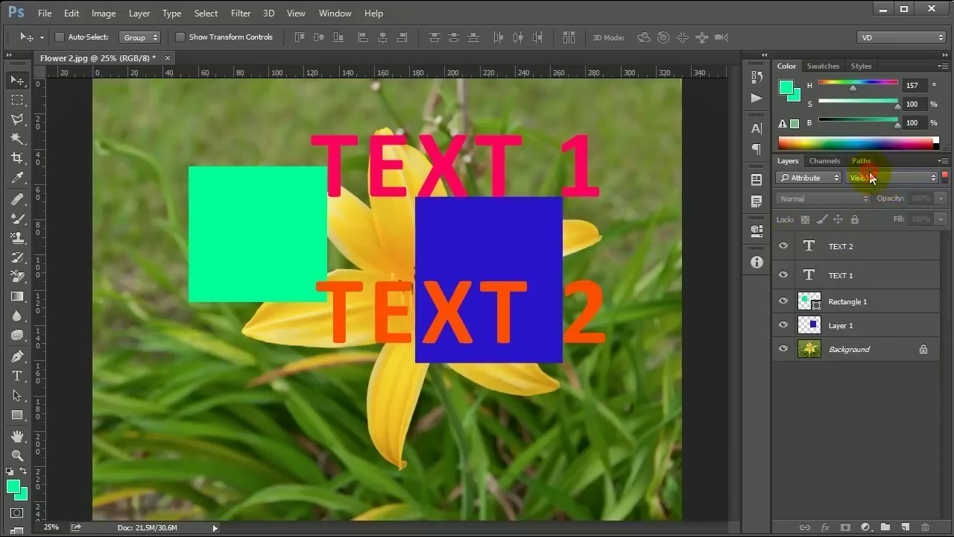
click(832, 182)
click(803, 230)
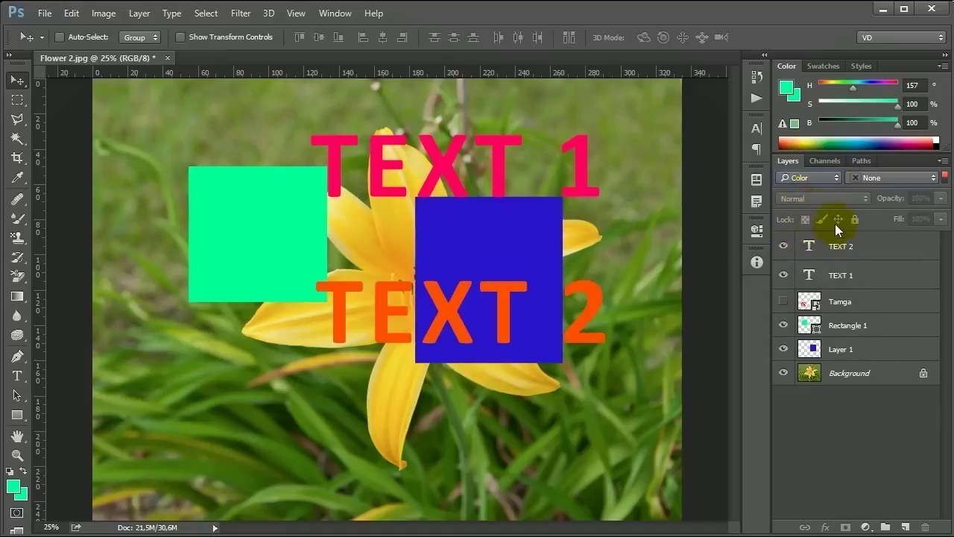
- Set the layer filter back to Kind and select Layer 1
drag(266, 249, 292, 237)
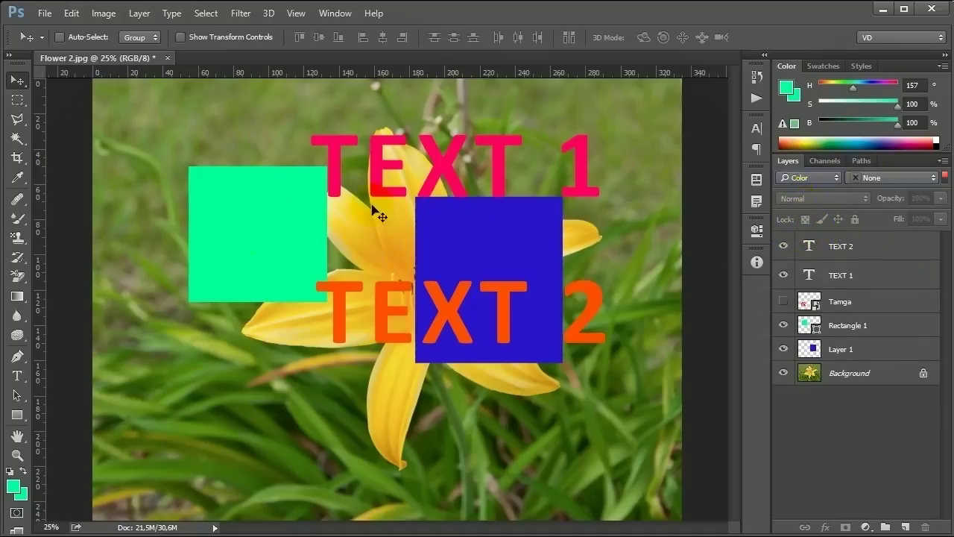
click(792, 254)
click(808, 177)
click(819, 188)
click(840, 393)
click(813, 246)
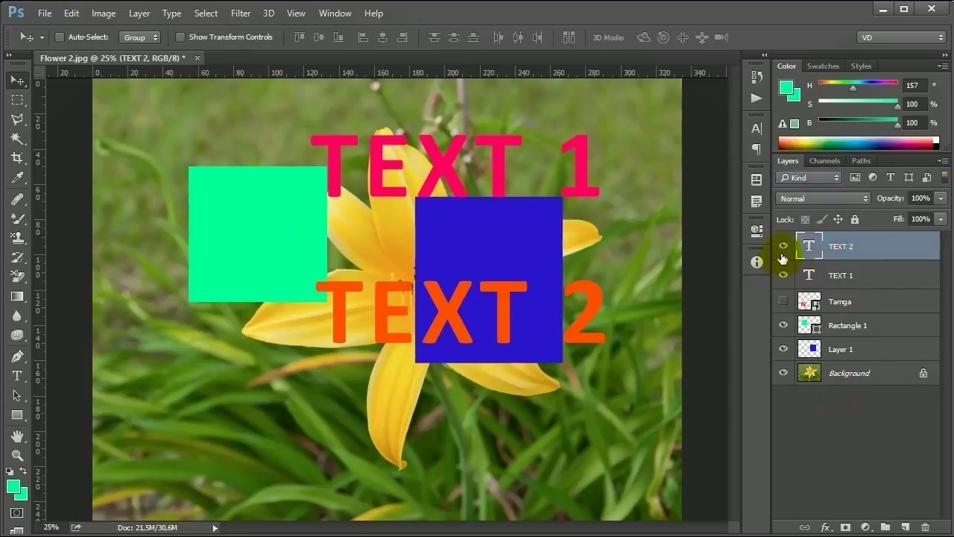
click(836, 349)
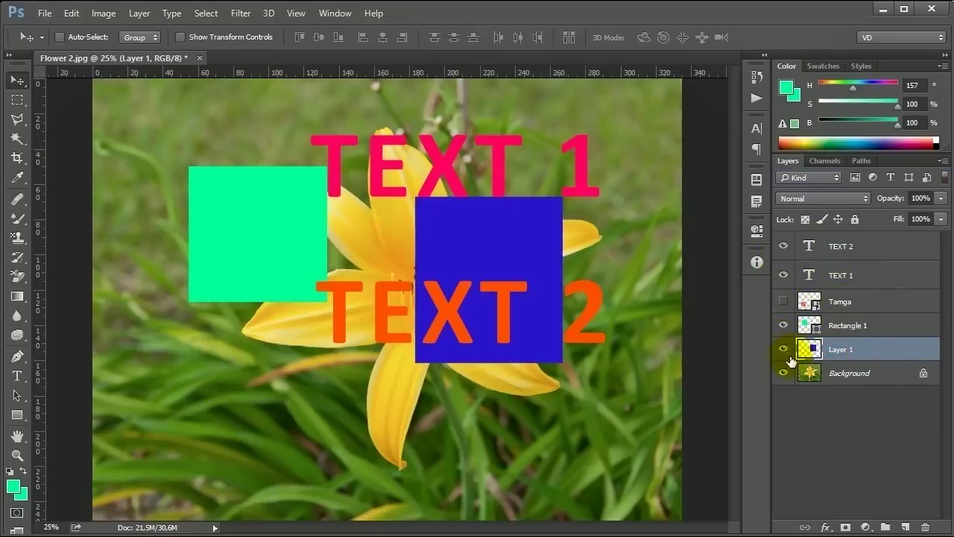
- Assign colour labels to Layer 1 (blue) and Rectangle 1
right_click(784, 361)
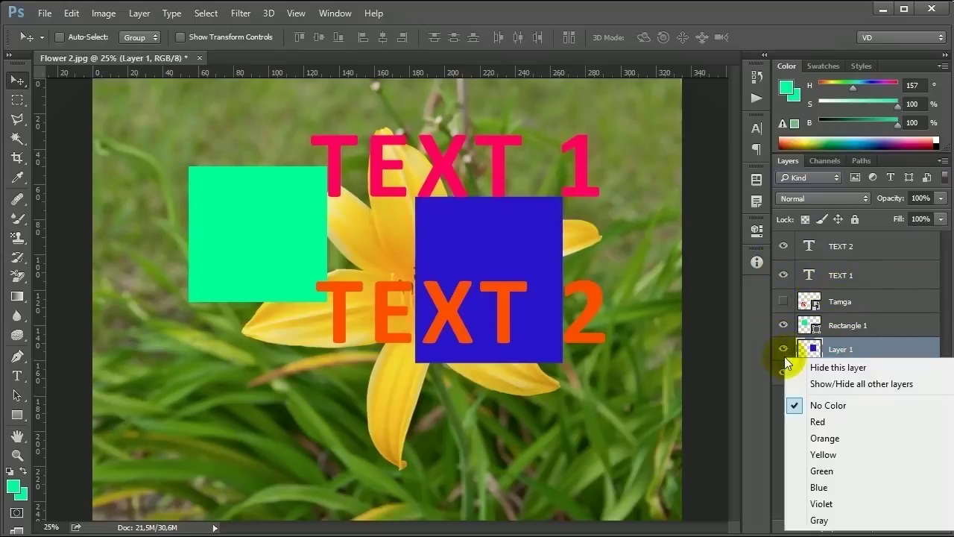
click(828, 494)
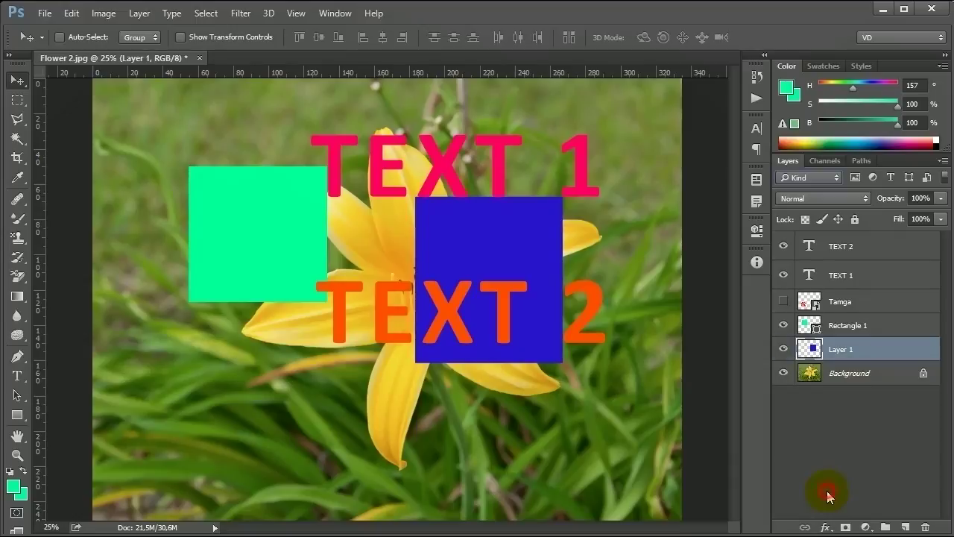
right_click(786, 328)
click(833, 440)
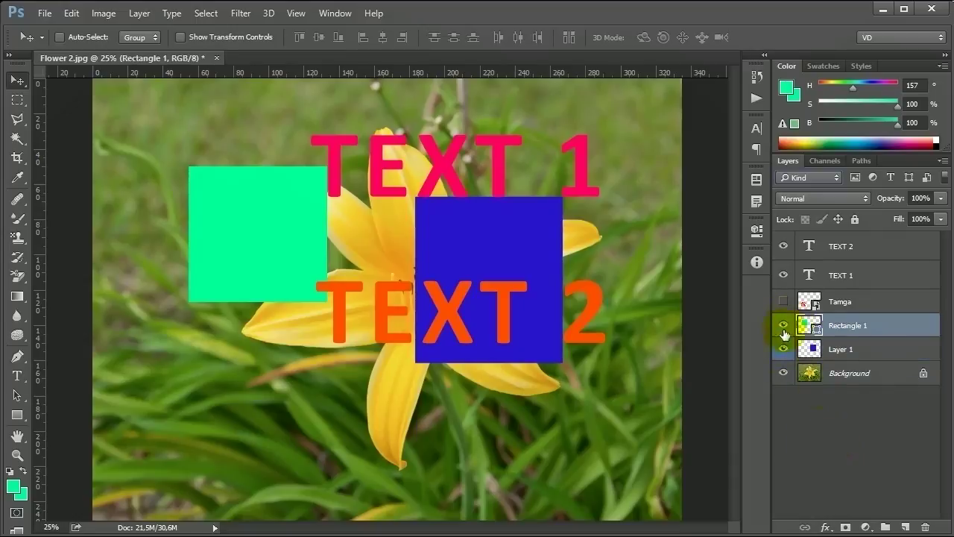
- Filter the layers by colour label Green, then Blue
click(809, 179)
click(803, 230)
click(864, 177)
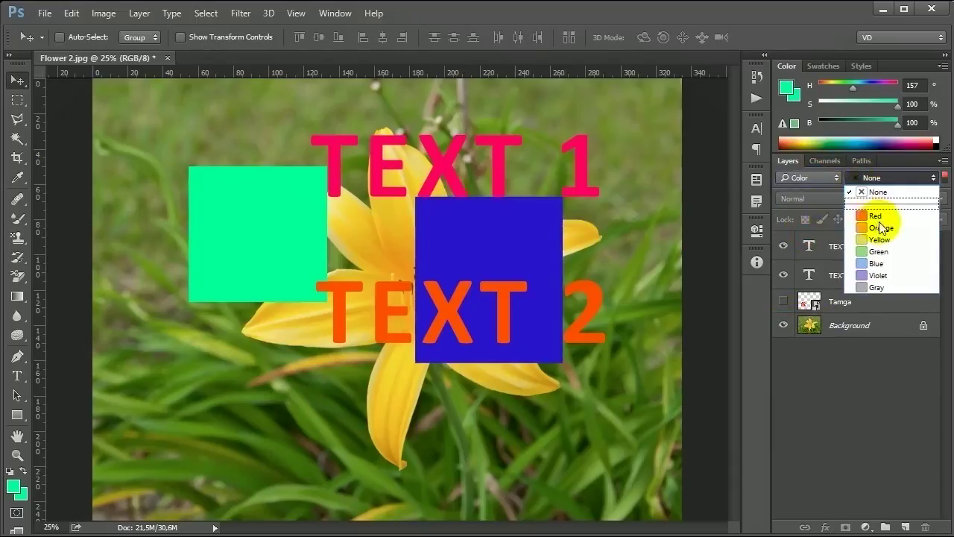
click(823, 359)
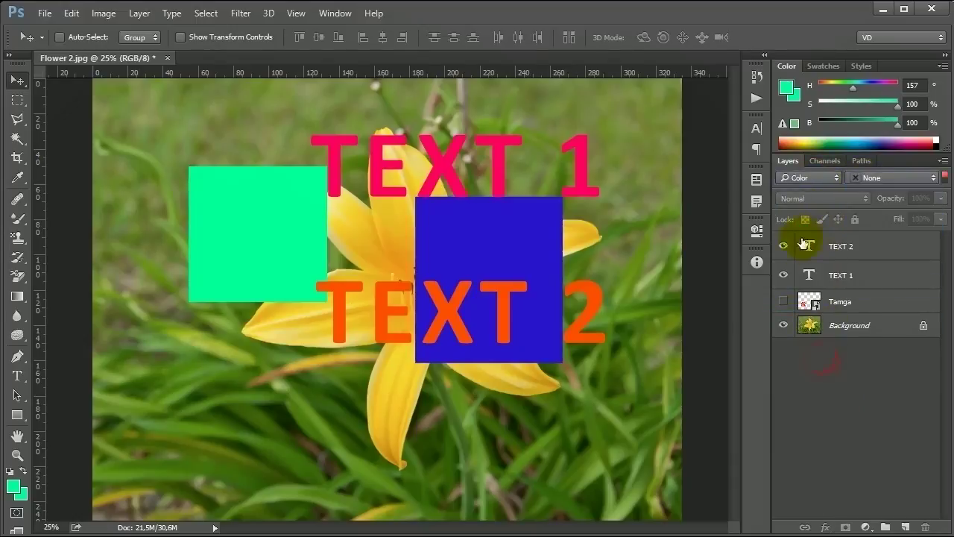
click(853, 180)
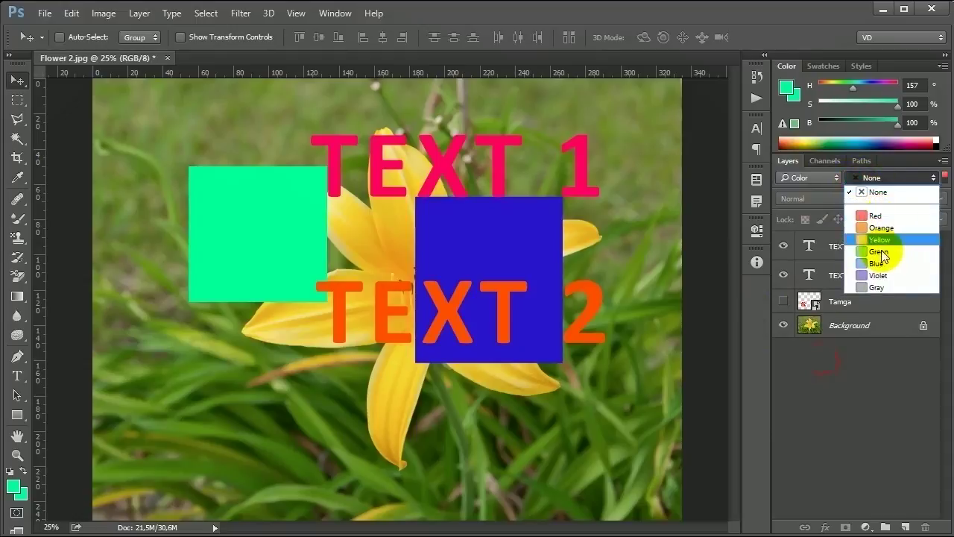
click(879, 251)
click(865, 177)
click(853, 264)
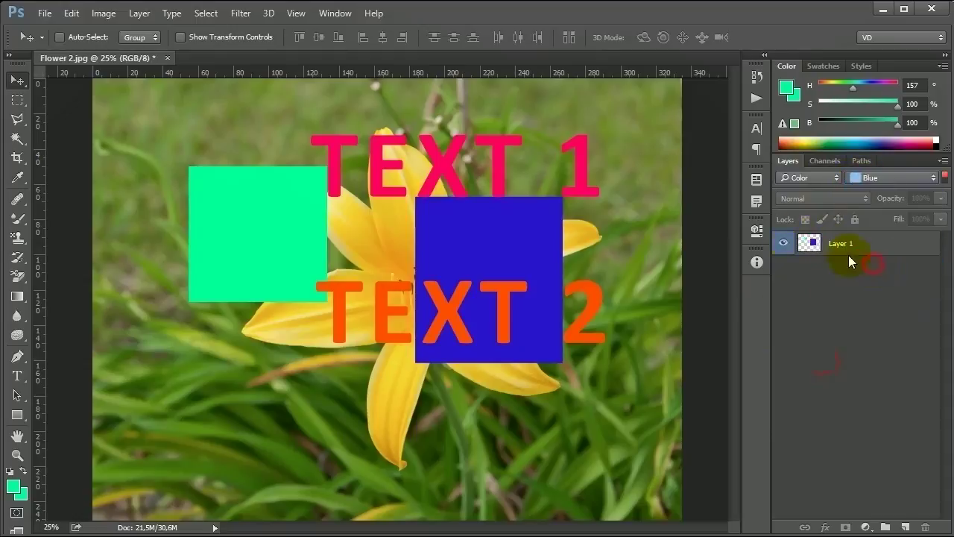
- Try the Smart Object and Selected filters, then return the filter to Kind
click(820, 179)
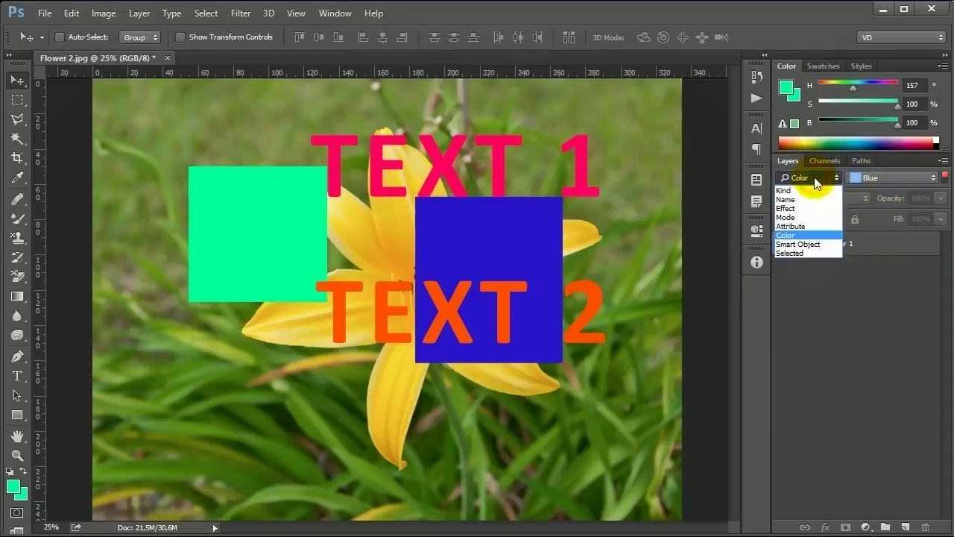
click(815, 245)
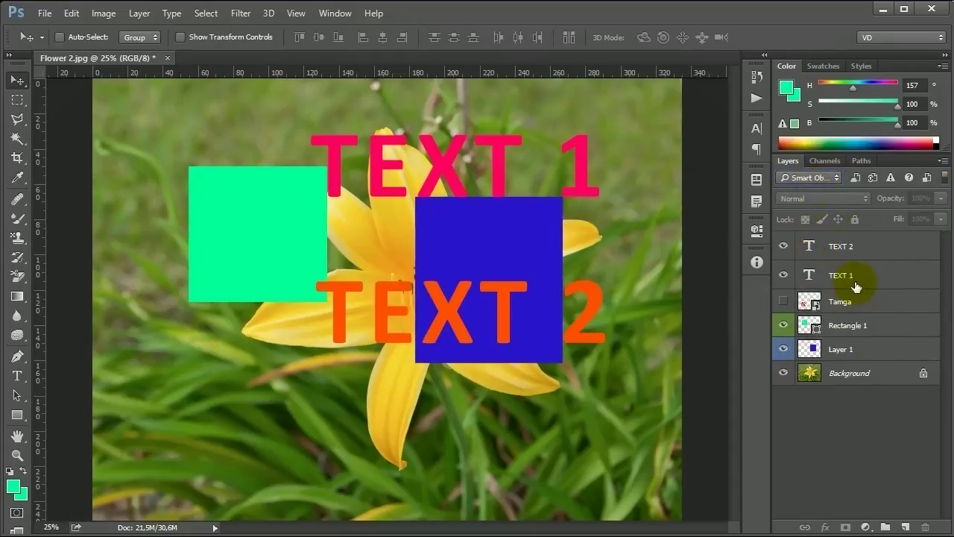
click(824, 177)
click(814, 248)
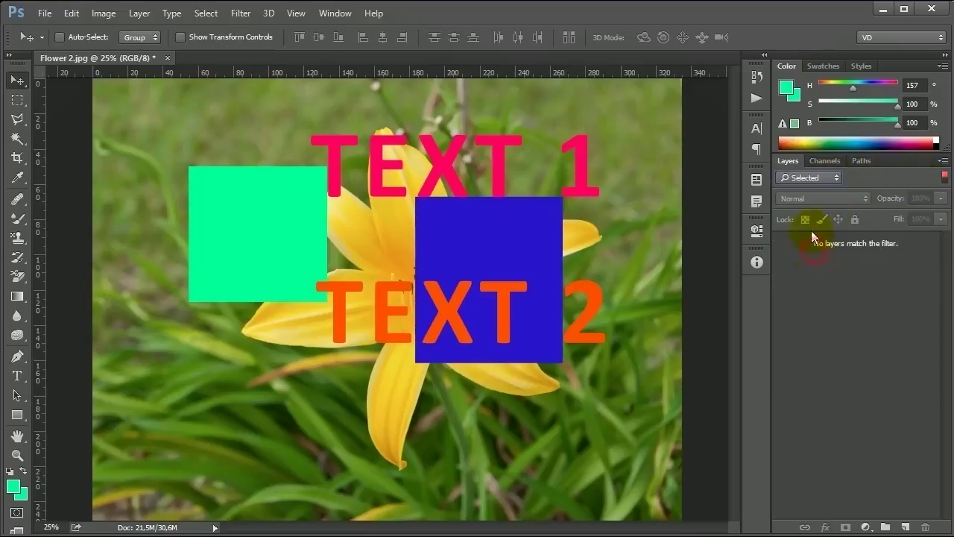
click(825, 181)
click(807, 188)
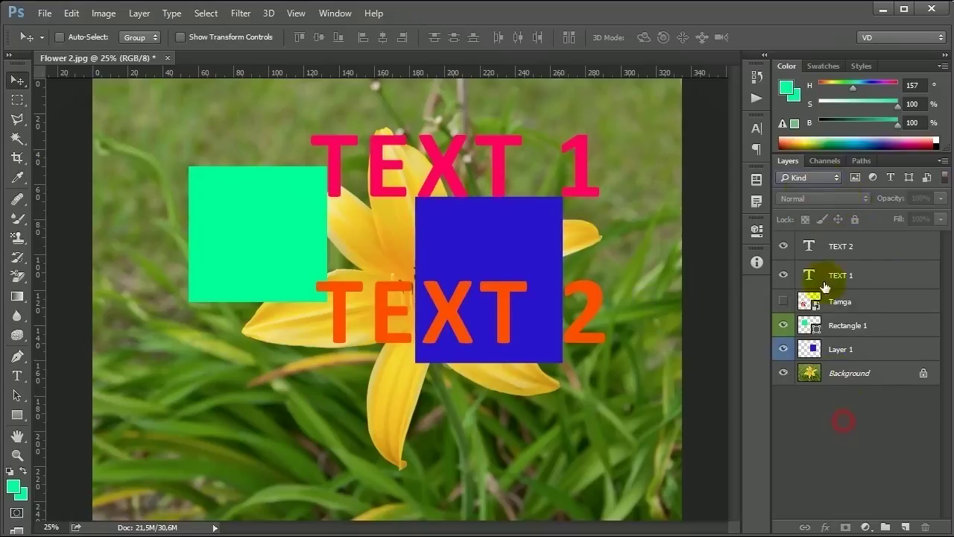
- Select Layer 1, the blue square, and move it down and left
click(837, 347)
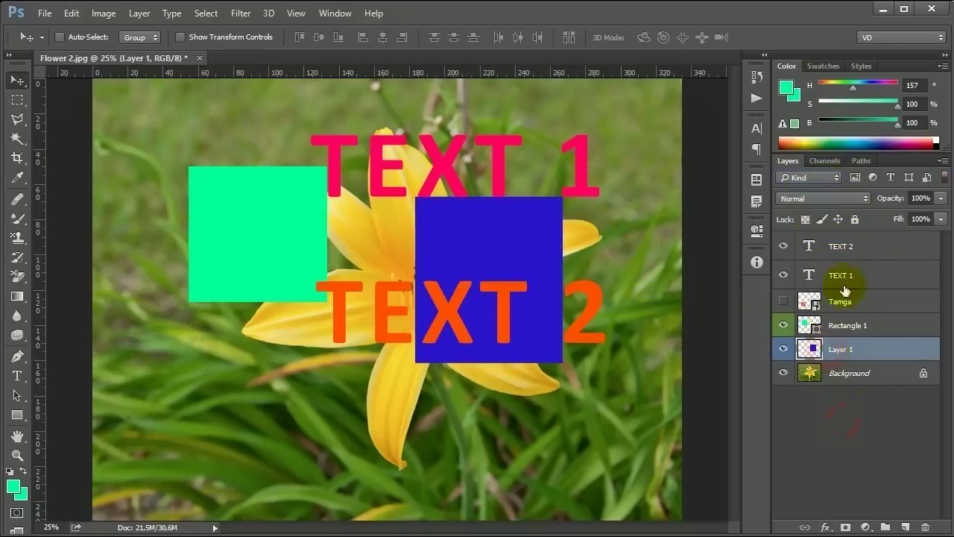
click(786, 199)
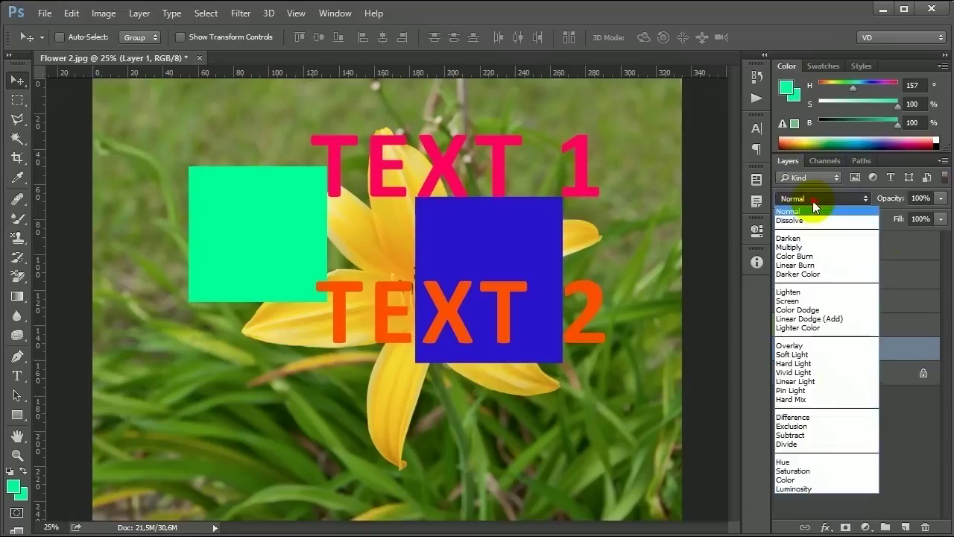
click(814, 206)
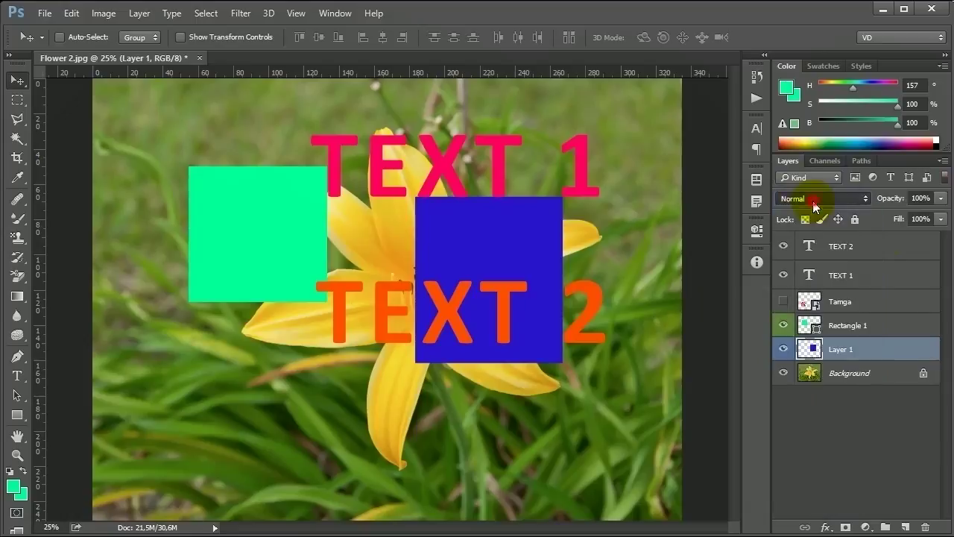
click(820, 198)
click(811, 198)
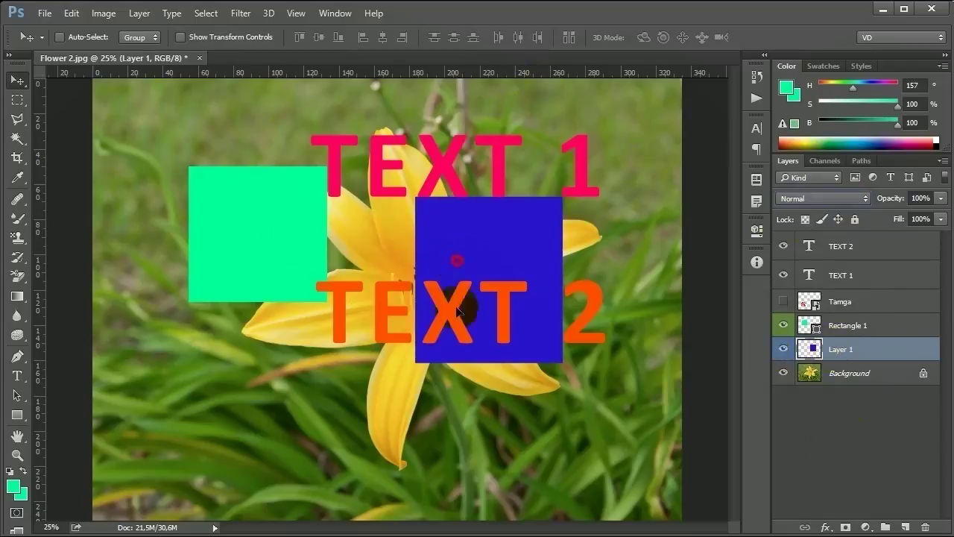
drag(449, 255, 392, 278)
- Try Multiply and Screen blending on the blue square while moving it around
click(818, 199)
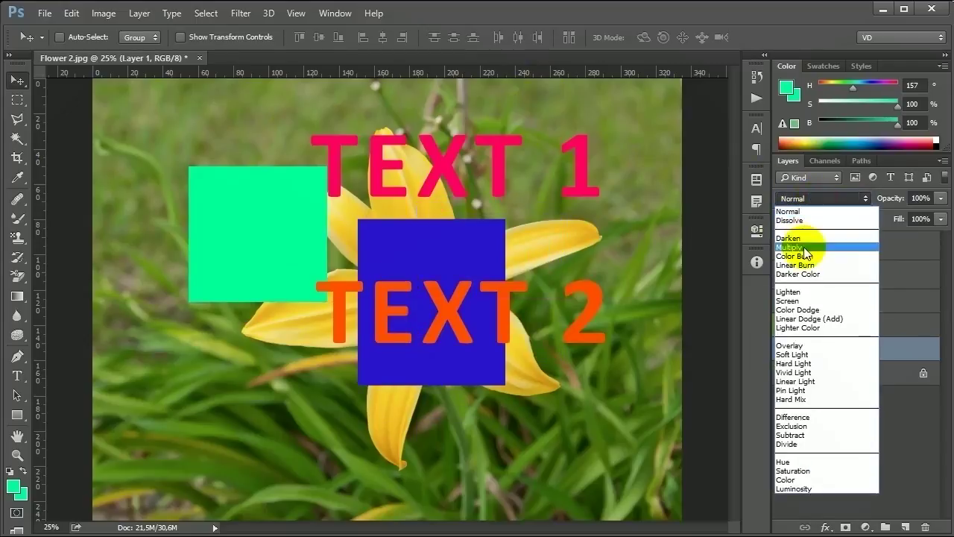
click(796, 238)
drag(429, 238, 446, 184)
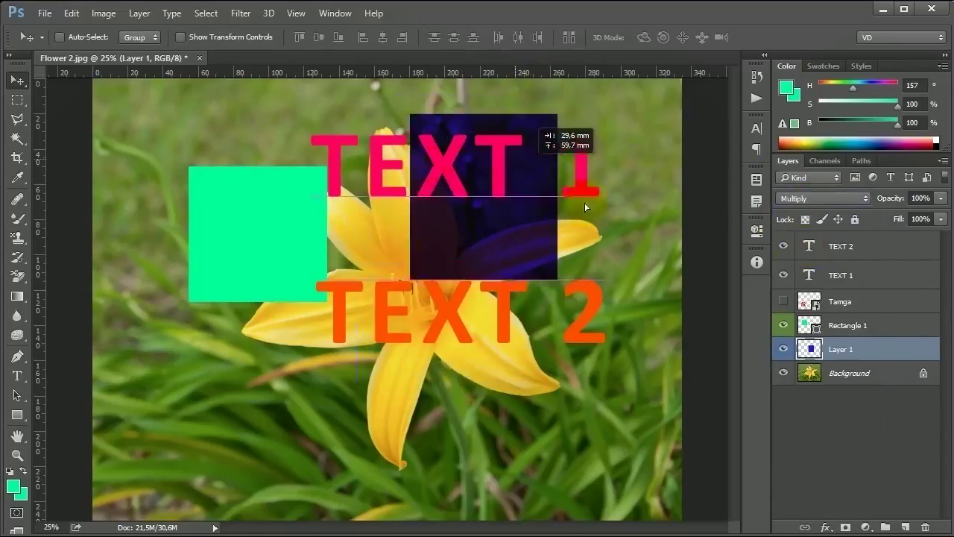
drag(446, 185, 412, 377)
click(818, 198)
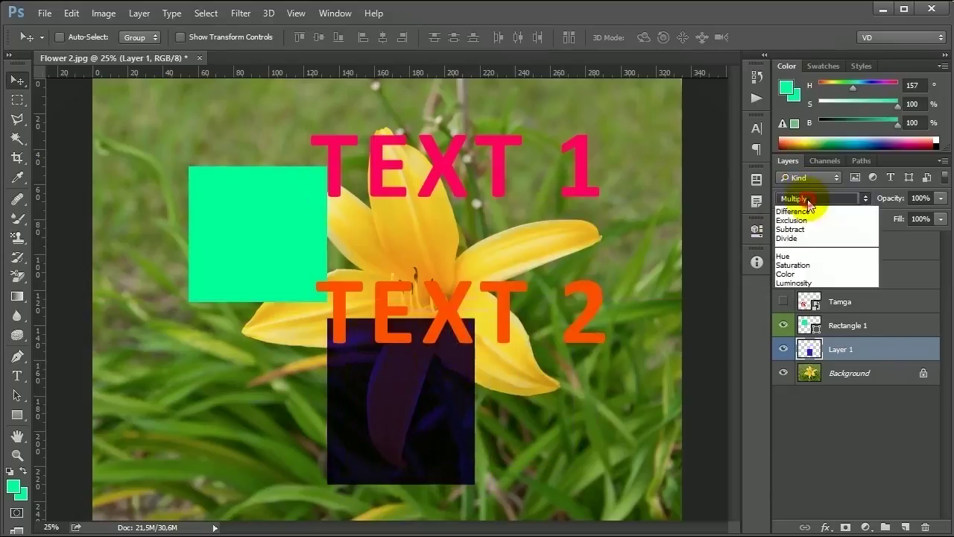
click(803, 290)
drag(454, 395, 428, 388)
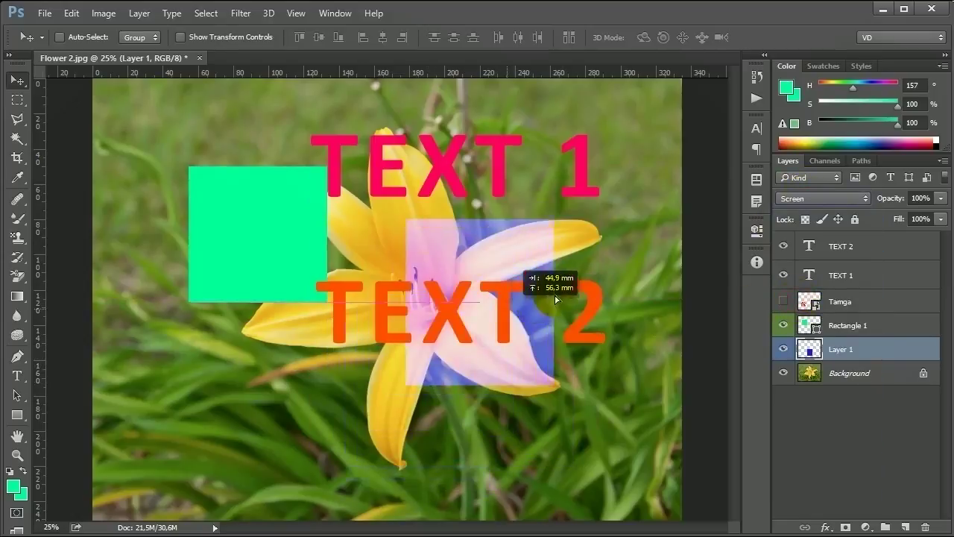
- Try Vivid Light, Subtract and Difference blending, moving the square up over TEXT 1
click(811, 197)
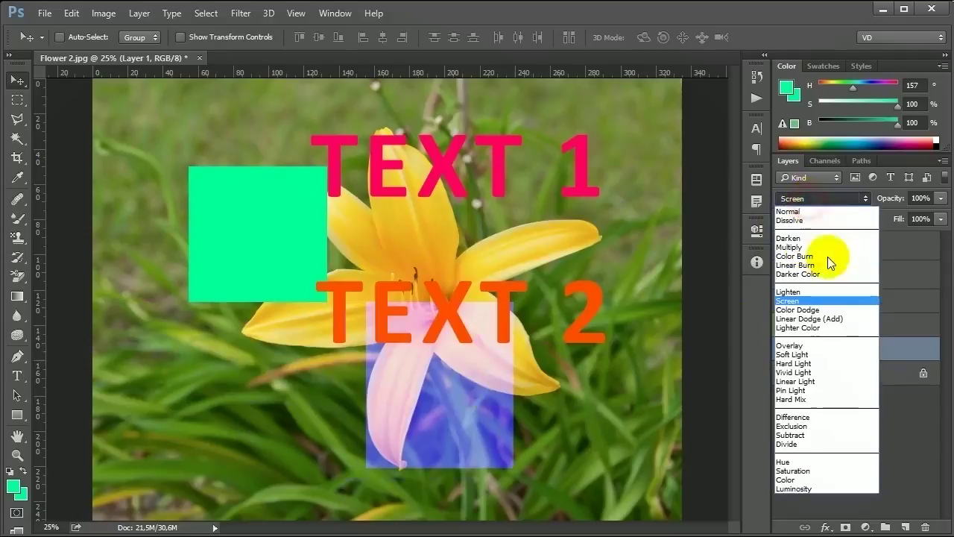
click(799, 366)
mouse_move(498, 389)
mouse_down()
mouse_move(585, 304)
mouse_move(536, 307)
mouse_move(208, 210)
mouse_move(582, 364)
mouse_up()
click(815, 198)
click(791, 435)
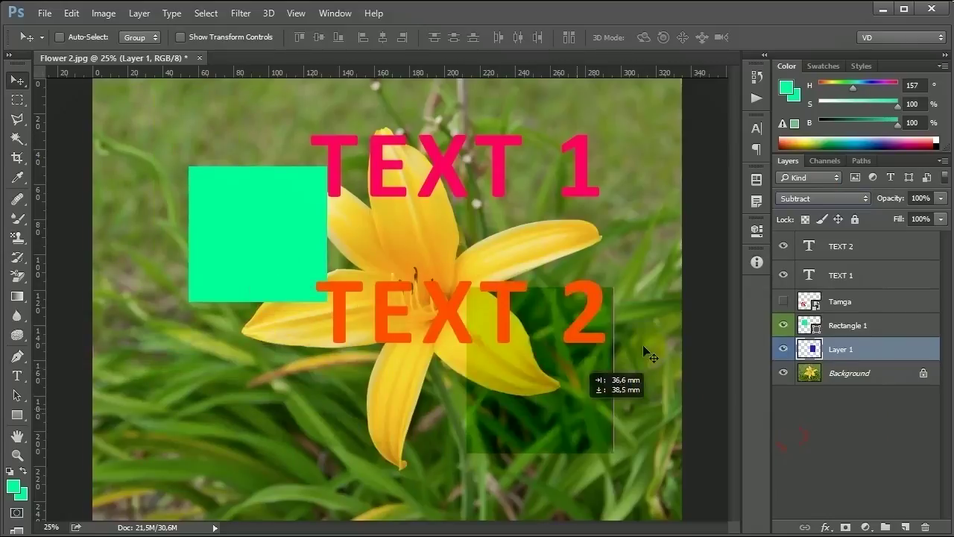
click(815, 197)
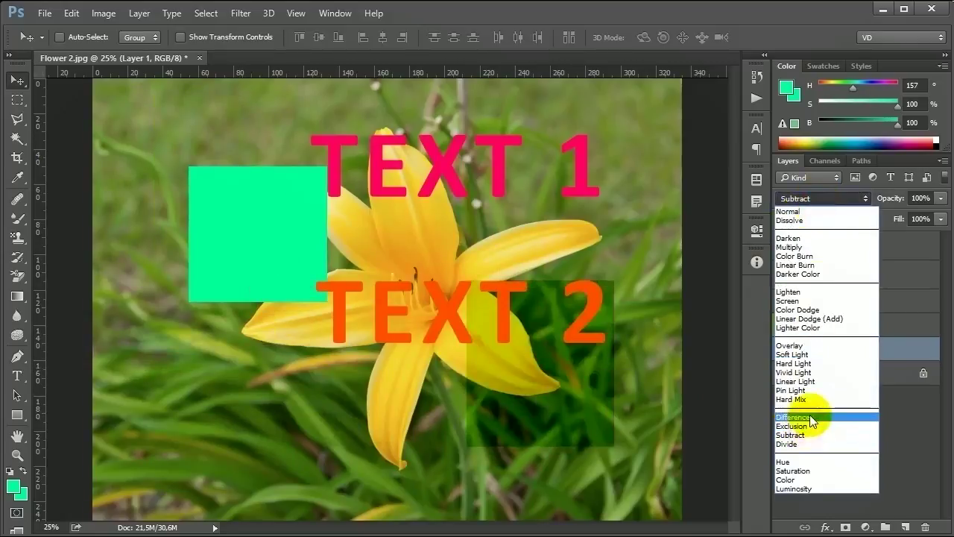
click(793, 417)
drag(578, 421, 558, 307)
- Return the blue square to Normal blending and deselect all layers
click(819, 198)
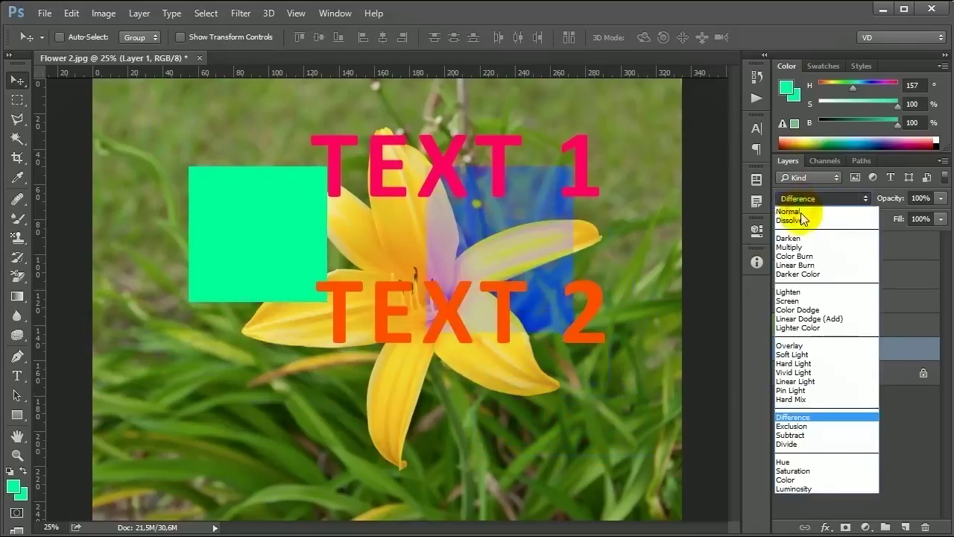
click(798, 209)
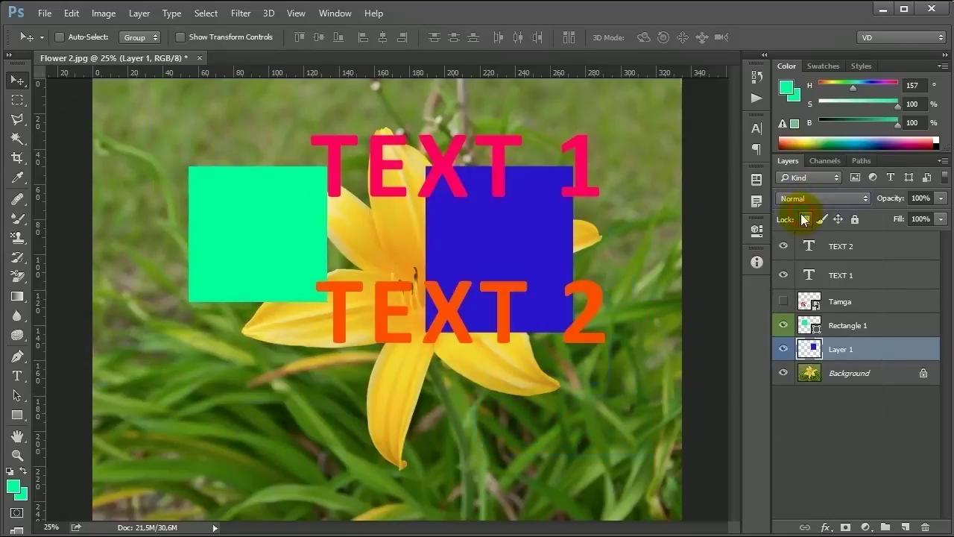
click(805, 476)
key(alt+Tab)
- Open Woman_1.jpg and draw a diagonal Spectrum gradient on a new layer
drag(790, 283, 348, 56)
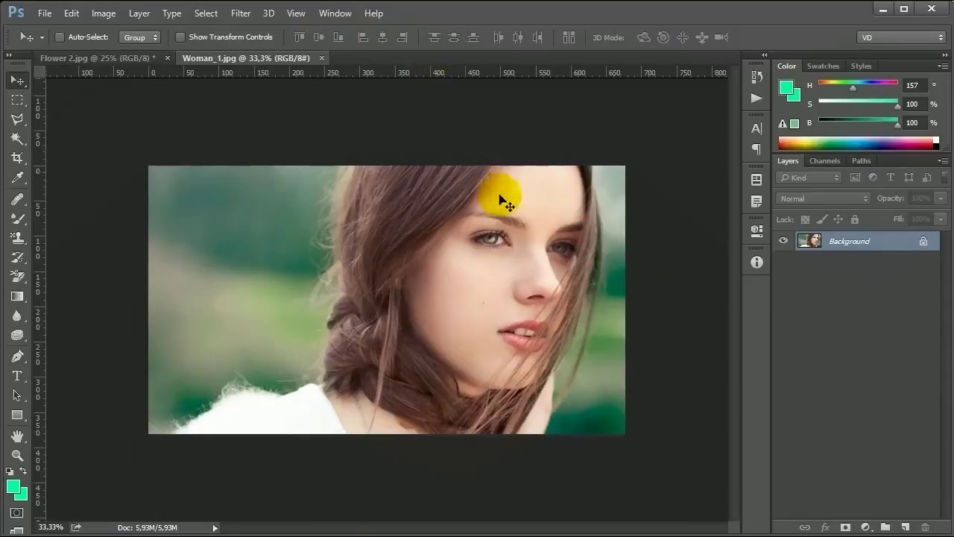
click(905, 527)
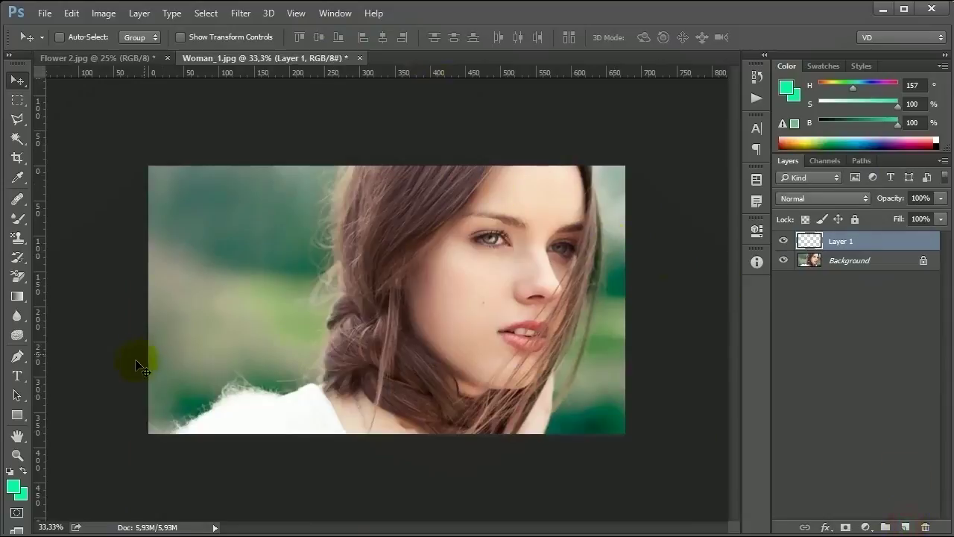
click(18, 298)
click(74, 294)
click(102, 36)
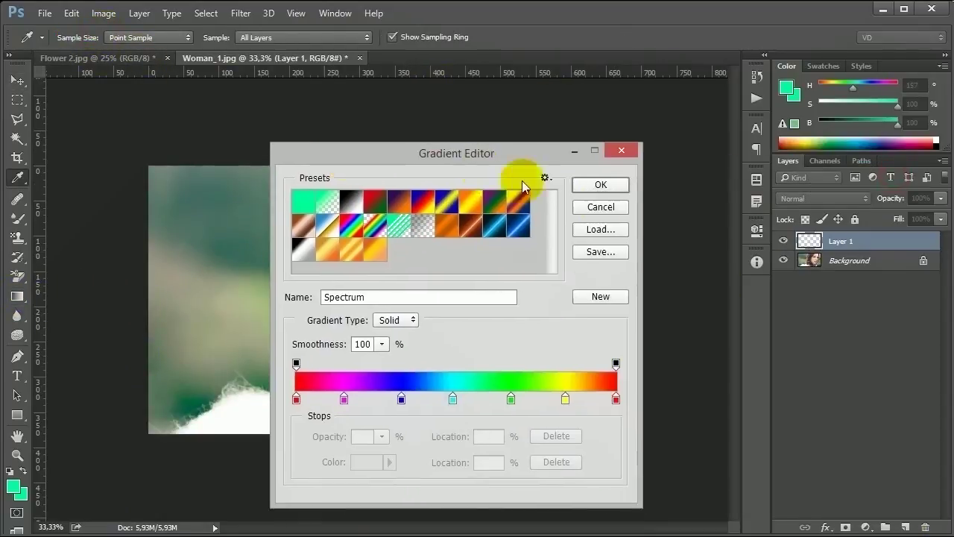
click(603, 186)
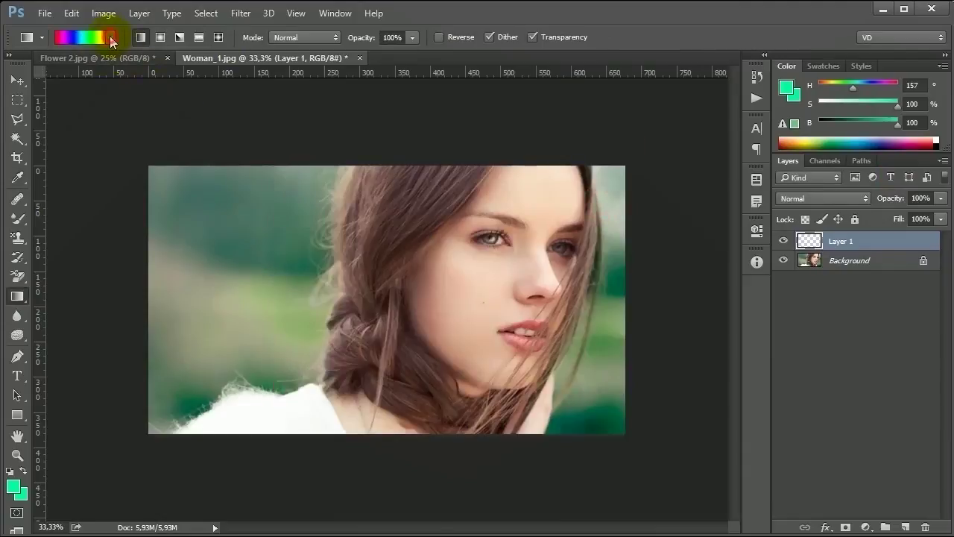
click(112, 38)
click(426, 13)
drag(164, 183, 580, 381)
- Set the rainbow layer to Screen blending at 42% opacity
click(18, 80)
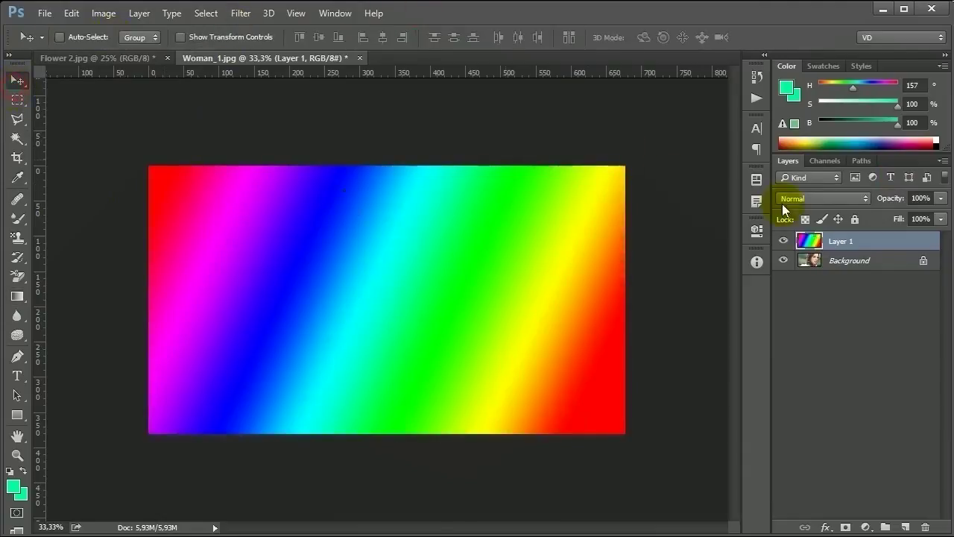
click(820, 198)
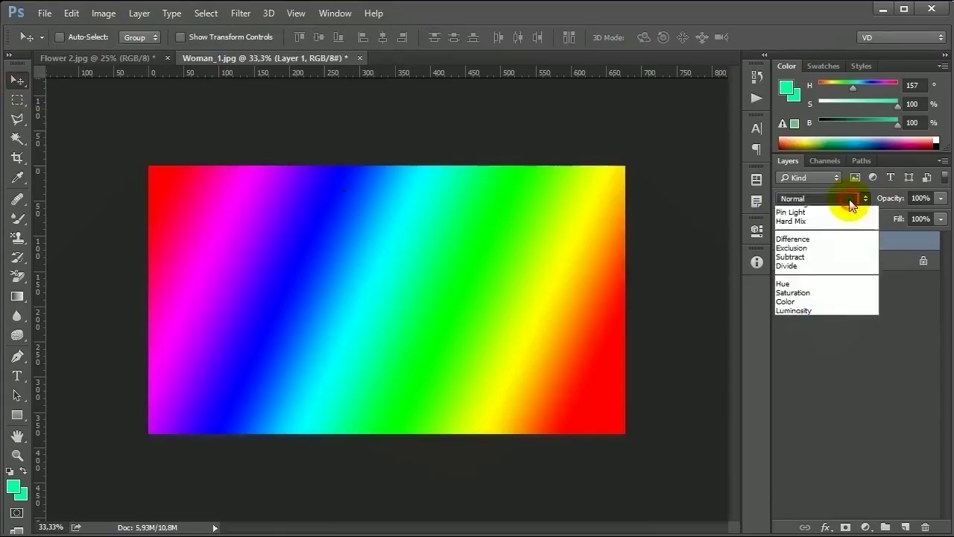
click(802, 305)
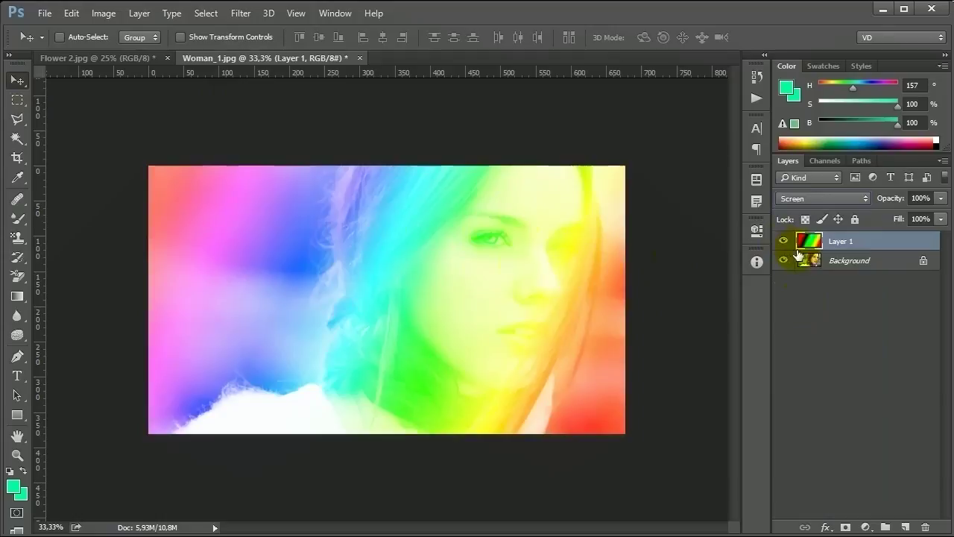
click(943, 199)
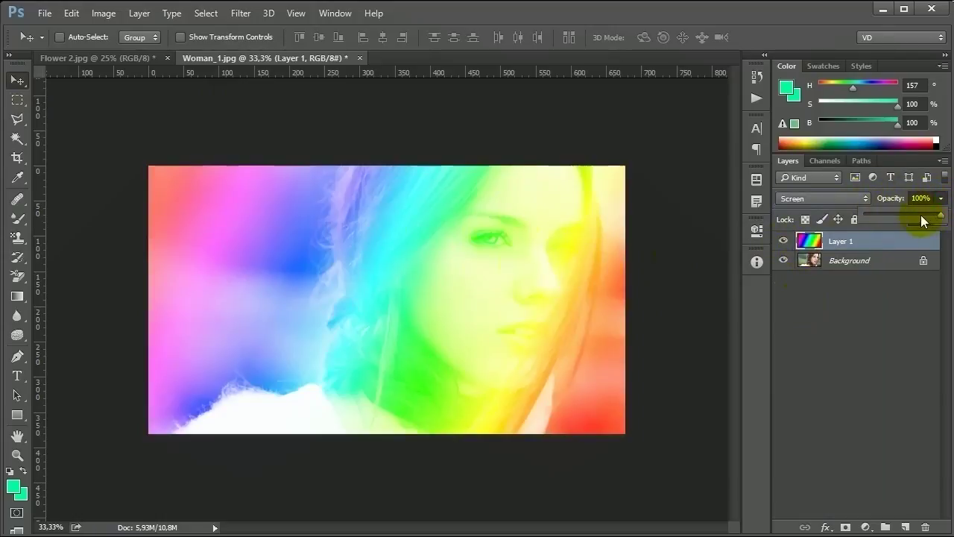
drag(927, 217, 899, 215)
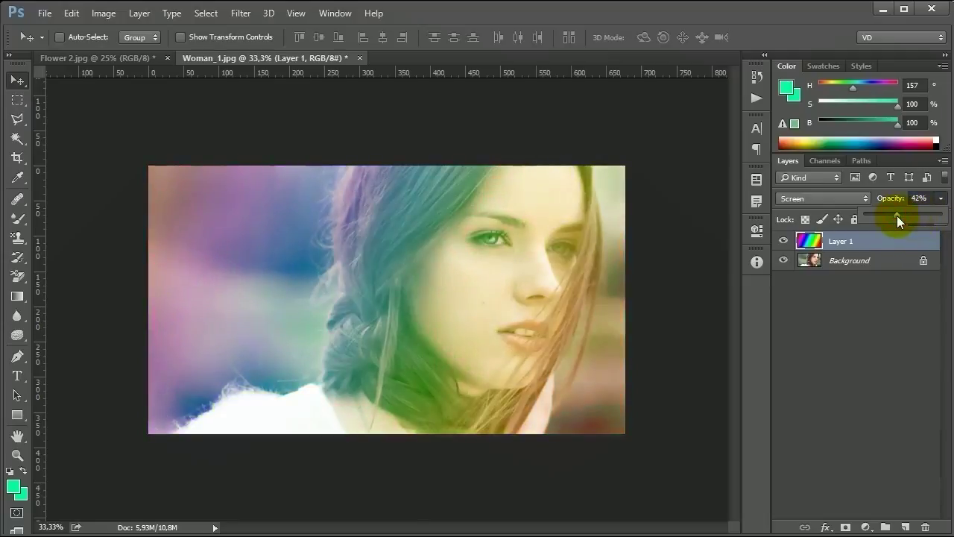
click(853, 249)
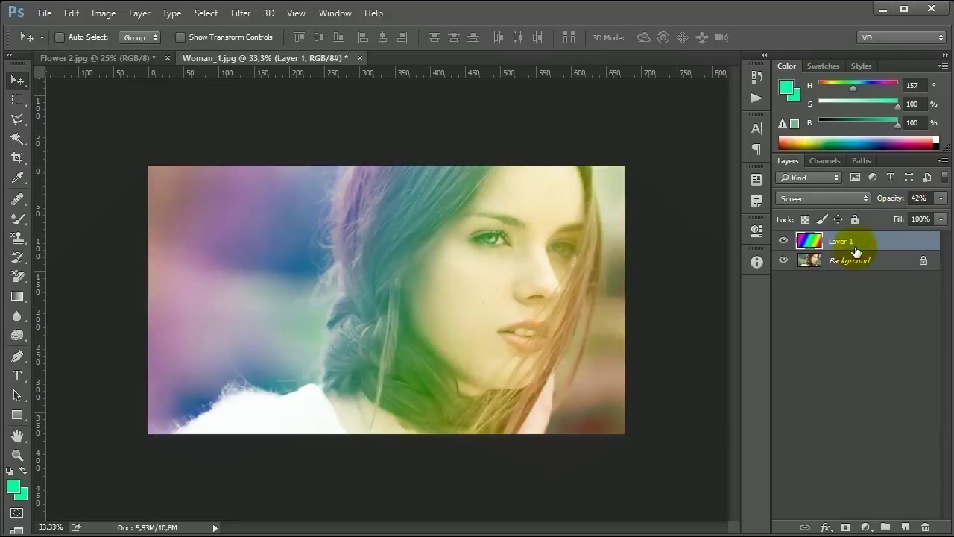
- Hide the rainbow layer, add Layer 2 and size the brush to about 150 px
click(783, 241)
click(904, 527)
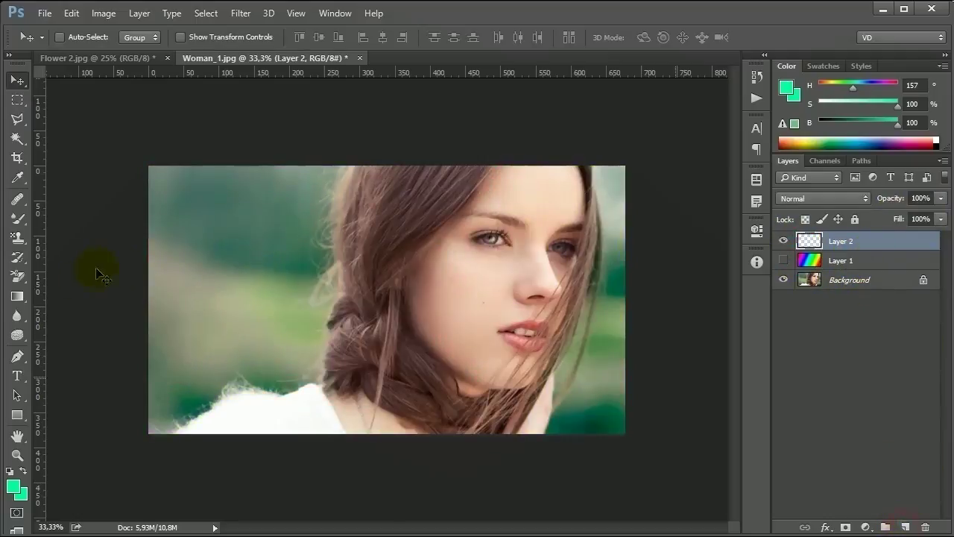
click(17, 217)
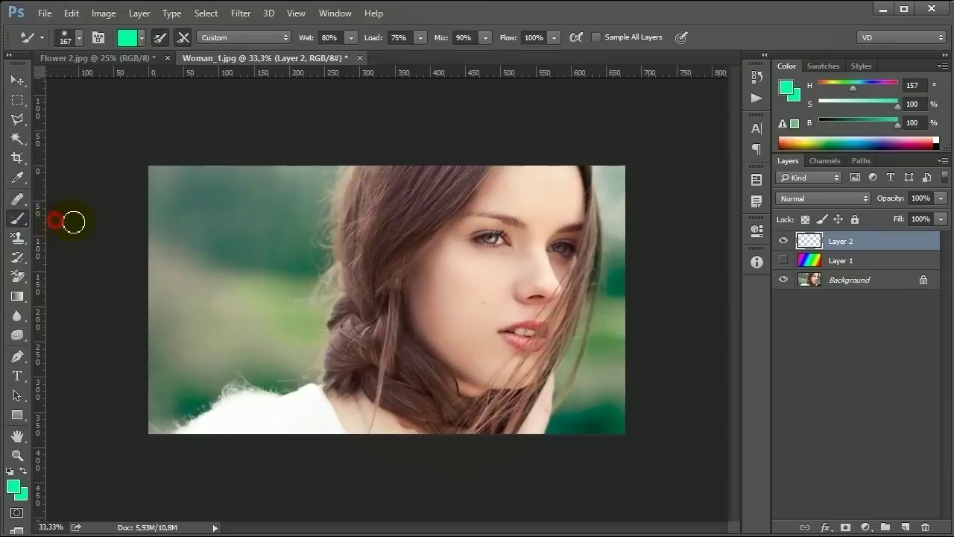
right_click(392, 219)
drag(513, 250, 530, 179)
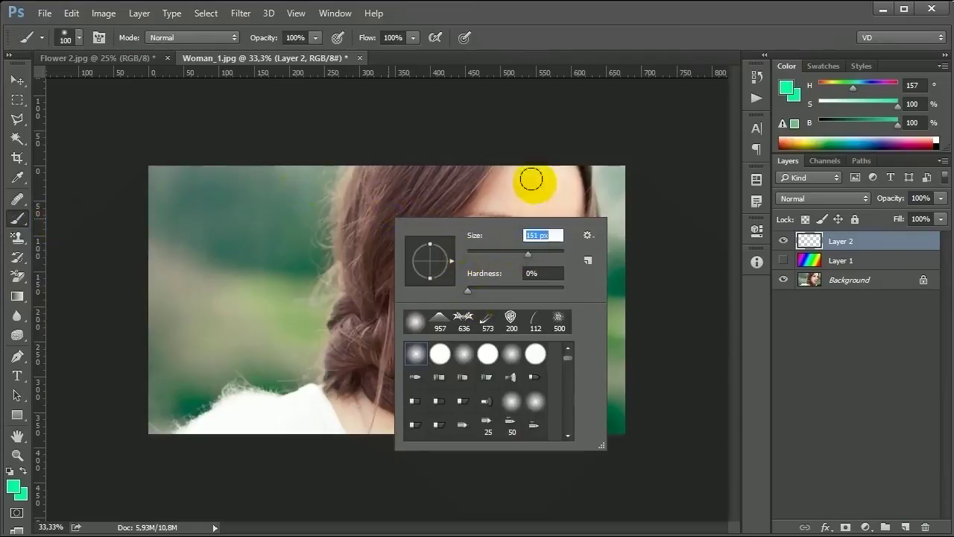
click(430, 202)
right_click(432, 212)
drag(568, 246, 578, 242)
- Paint green, pale yellow-green and purple strokes across the portrait on Layer 2
mouse_move(405, 202)
mouse_down()
mouse_move(383, 213)
mouse_move(340, 308)
mouse_move(346, 345)
mouse_move(202, 202)
mouse_move(155, 301)
mouse_up()
drag(819, 141, 811, 142)
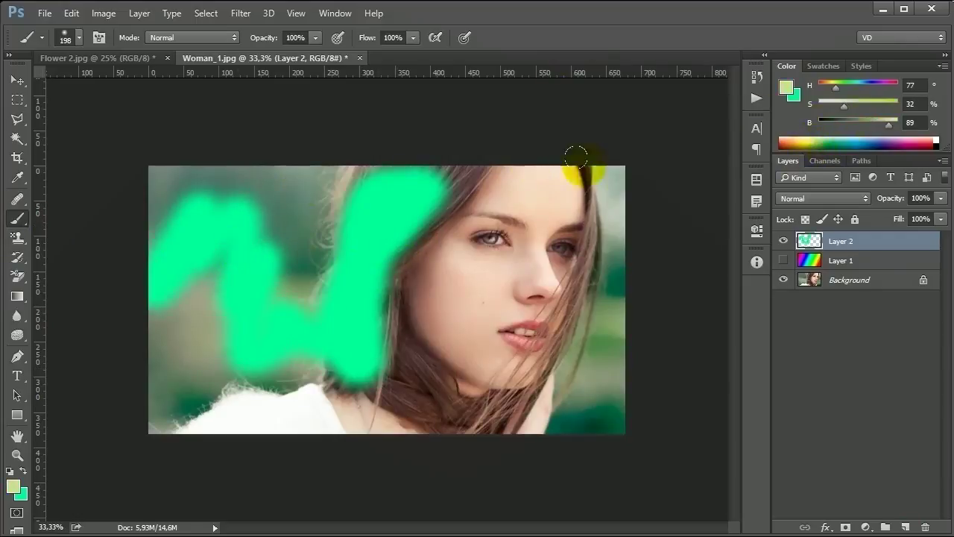
drag(332, 238, 160, 321)
click(911, 145)
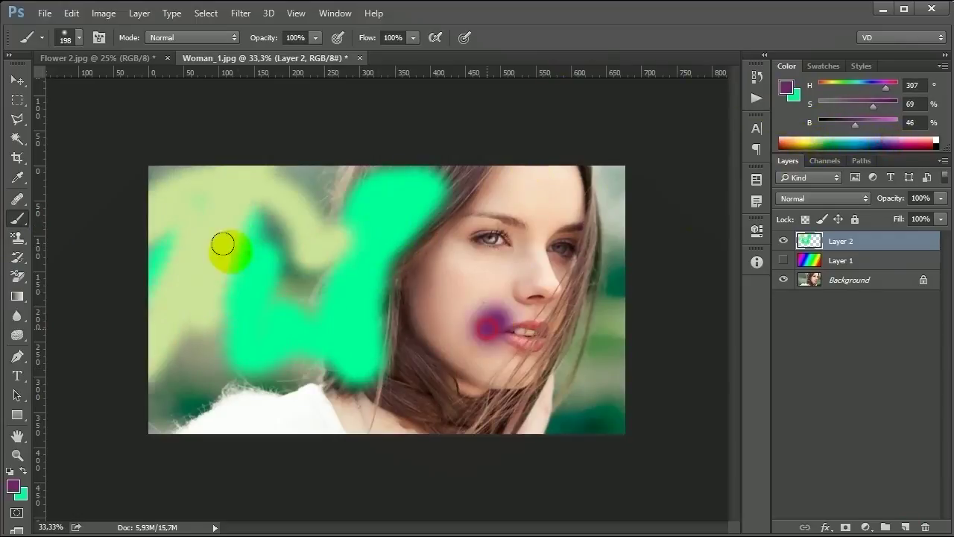
mouse_move(489, 320)
mouse_down()
mouse_move(224, 202)
mouse_move(197, 358)
mouse_up()
- Try Screen blending on Layer 2, revert to Normal, then hide Layer 2
click(819, 198)
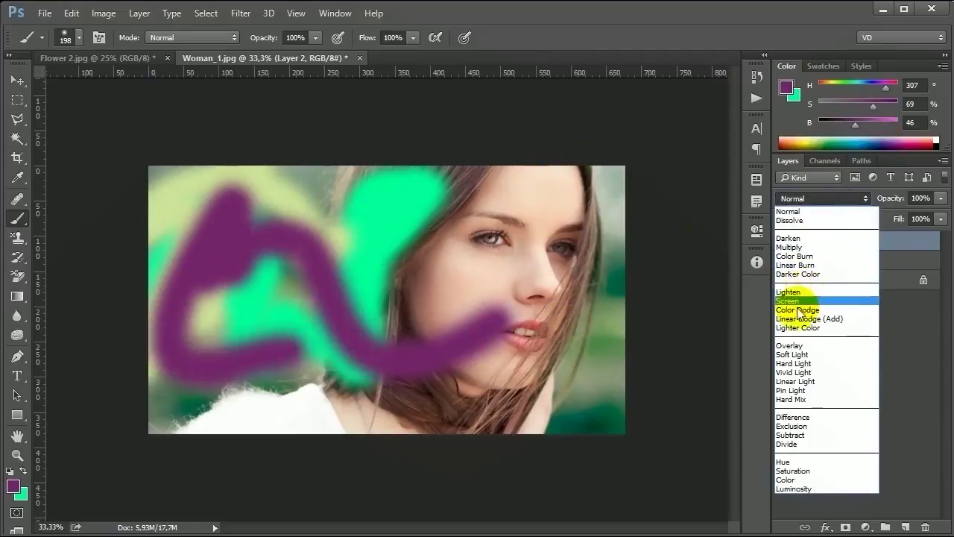
click(787, 300)
click(782, 260)
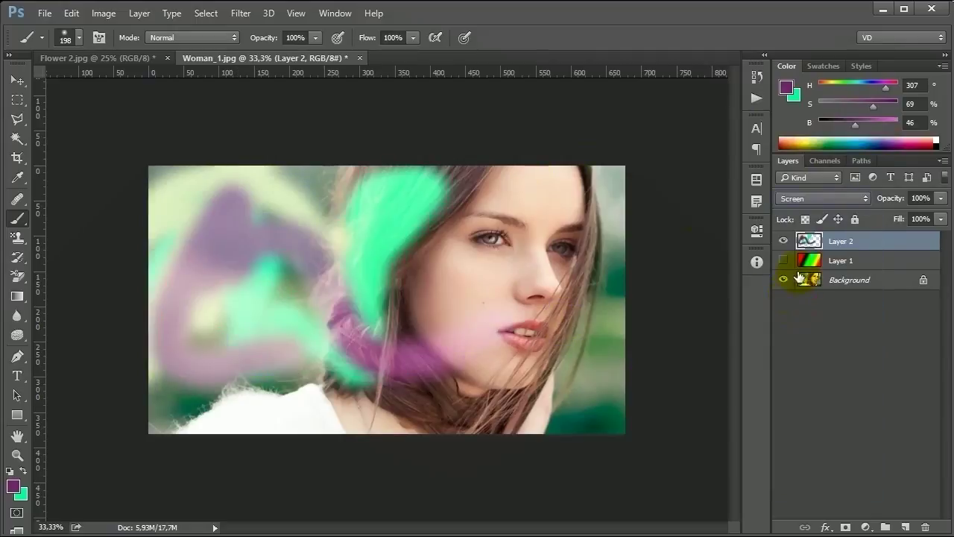
click(843, 198)
click(846, 206)
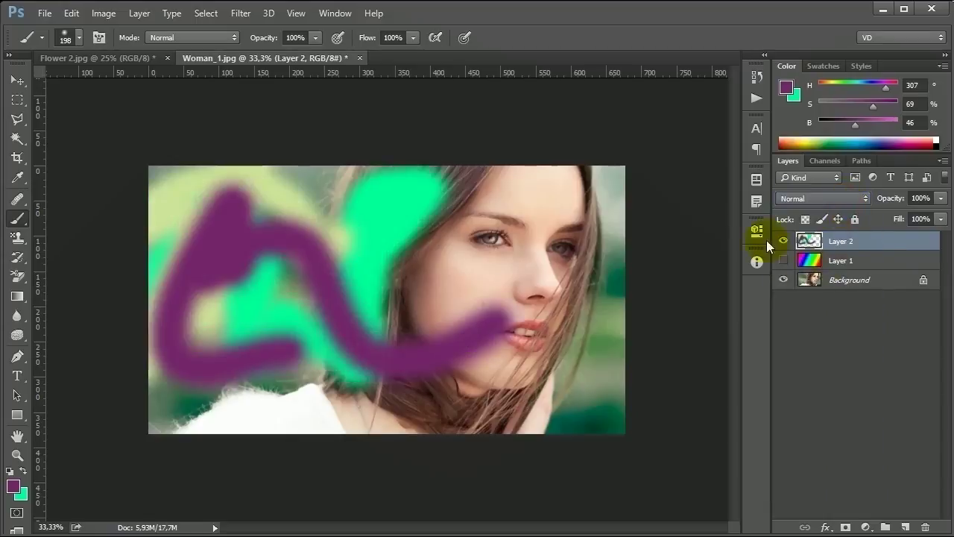
click(857, 280)
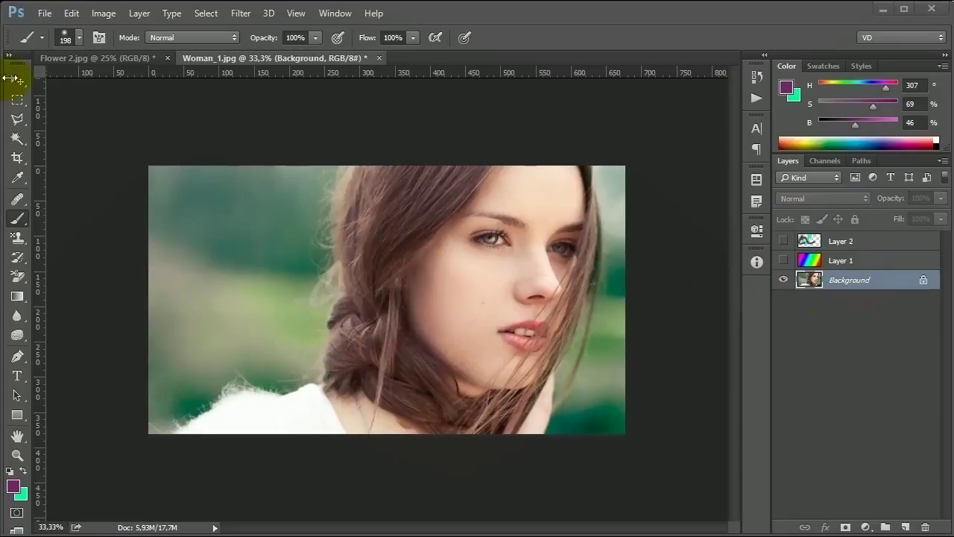
- Add an empty Layer 3 above Background and set the foreground colour to bright magenta f00bd5
click(904, 527)
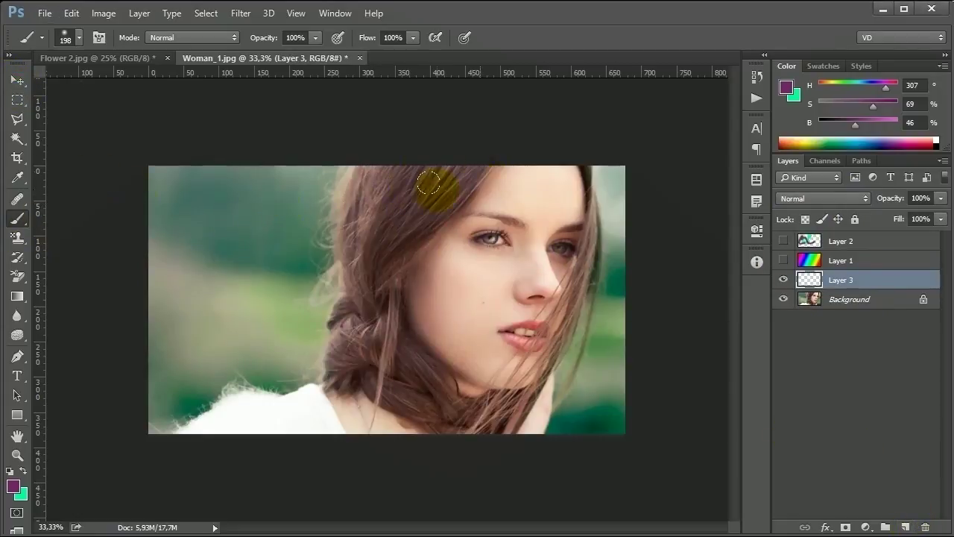
click(13, 488)
click(579, 208)
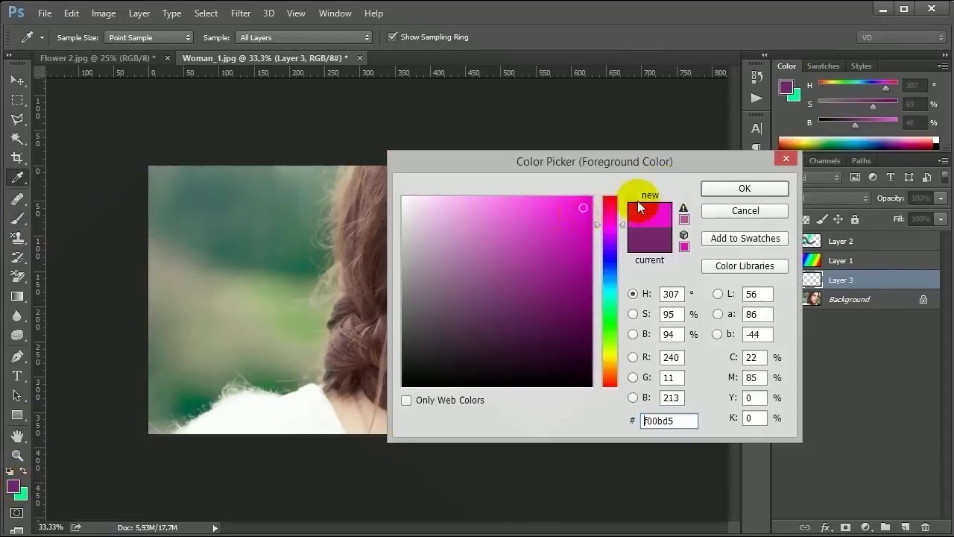
click(714, 187)
- Paint magenta over the whole hair on Layer 3 with a large soft brush
mouse_move(469, 172)
mouse_down()
mouse_move(436, 187)
mouse_move(398, 237)
mouse_up()
right_click(407, 240)
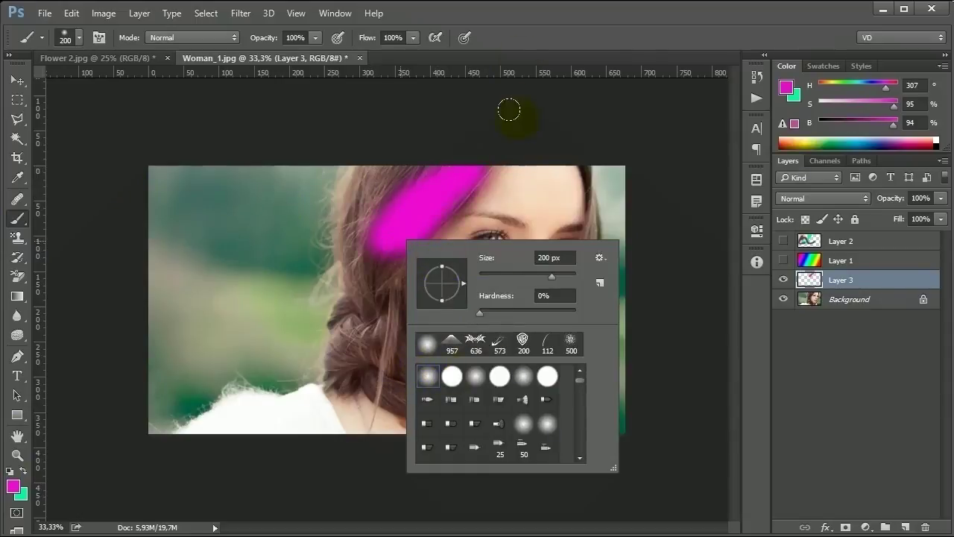
click(509, 110)
right_click(380, 262)
click(376, 240)
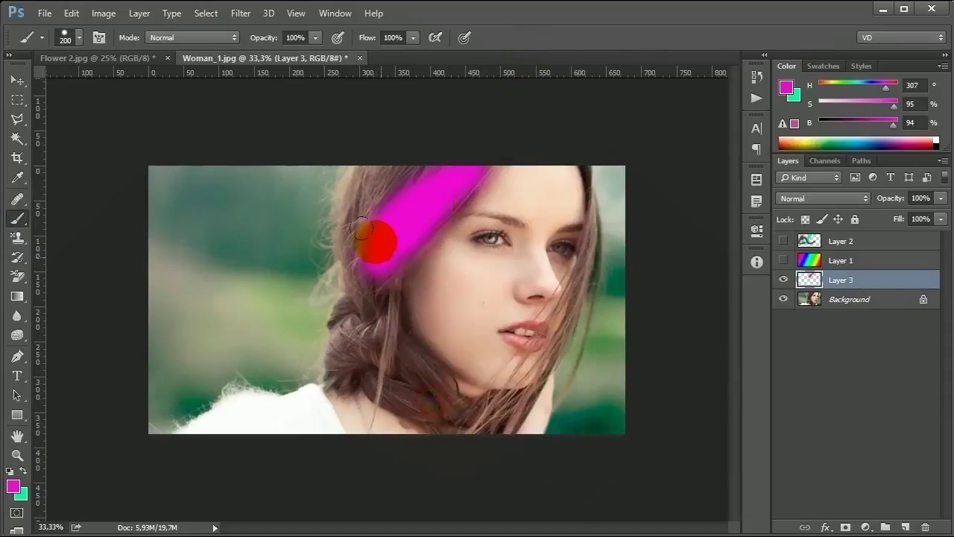
drag(360, 227, 380, 250)
right_click(387, 240)
click(365, 221)
drag(374, 185, 369, 276)
mouse_move(358, 308)
mouse_down()
mouse_move(358, 231)
mouse_move(369, 293)
mouse_up()
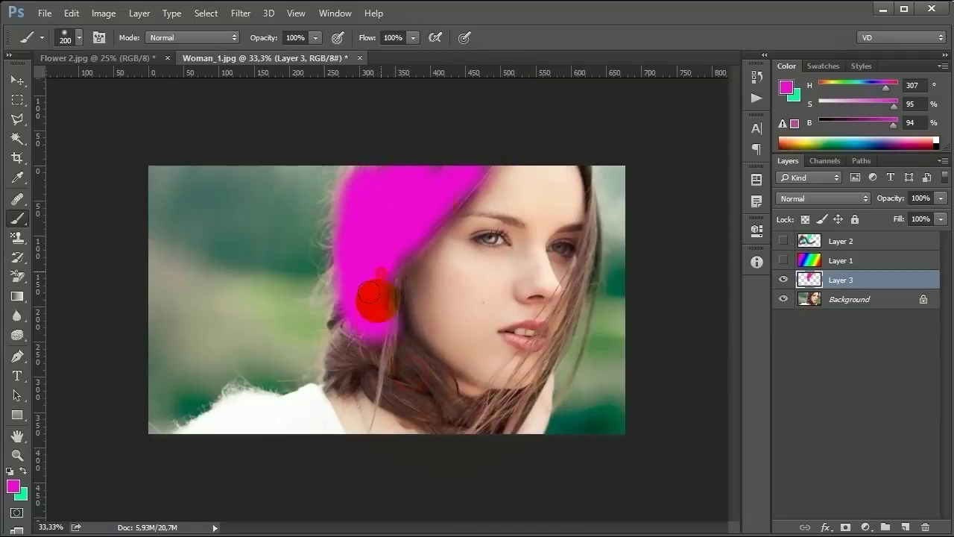
drag(366, 334, 403, 334)
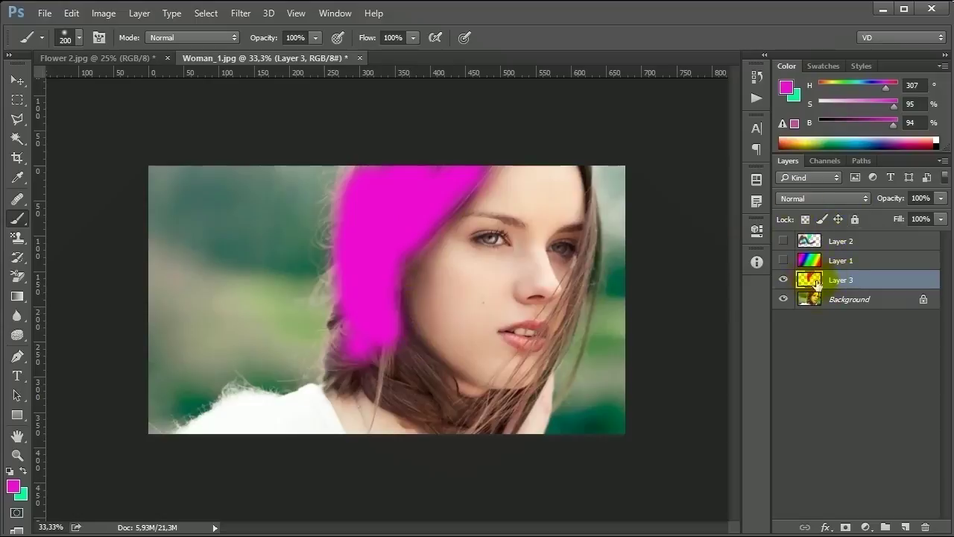
- Set Layer 3's blend mode to Soft Light
click(813, 200)
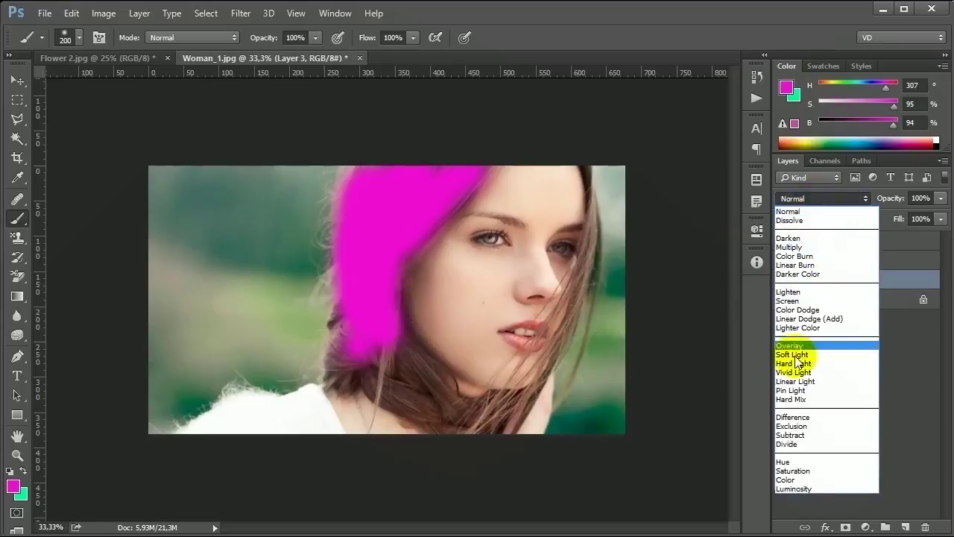
click(808, 351)
drag(353, 282, 402, 223)
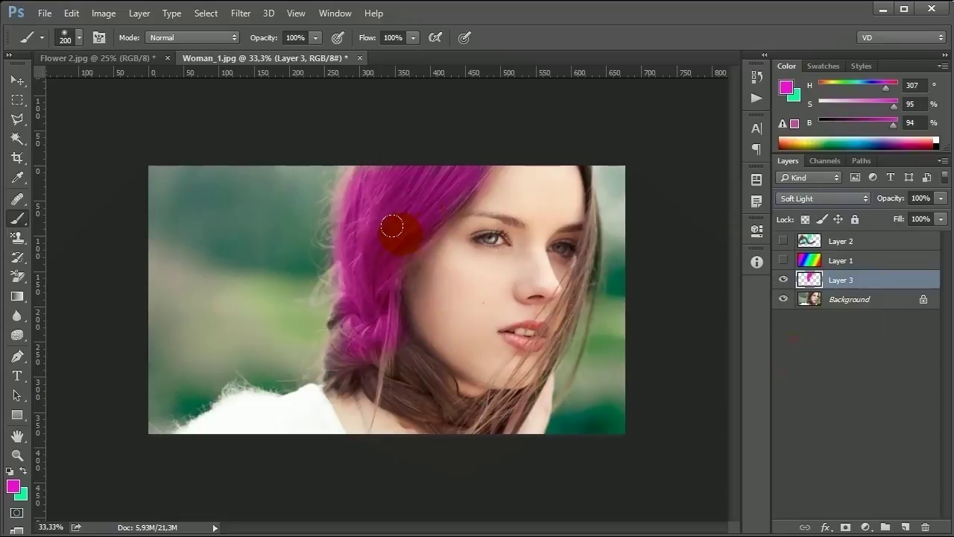
click(868, 330)
click(795, 284)
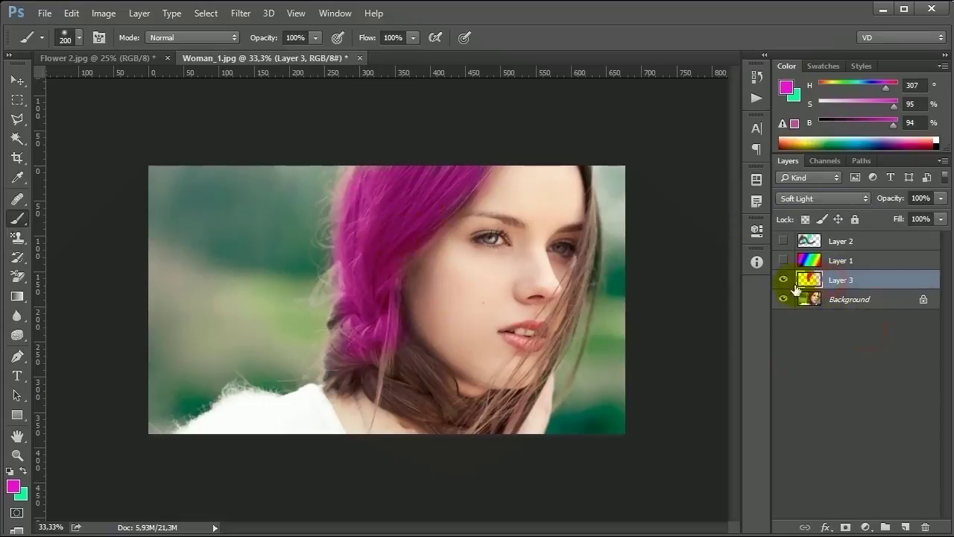
click(805, 198)
click(805, 198)
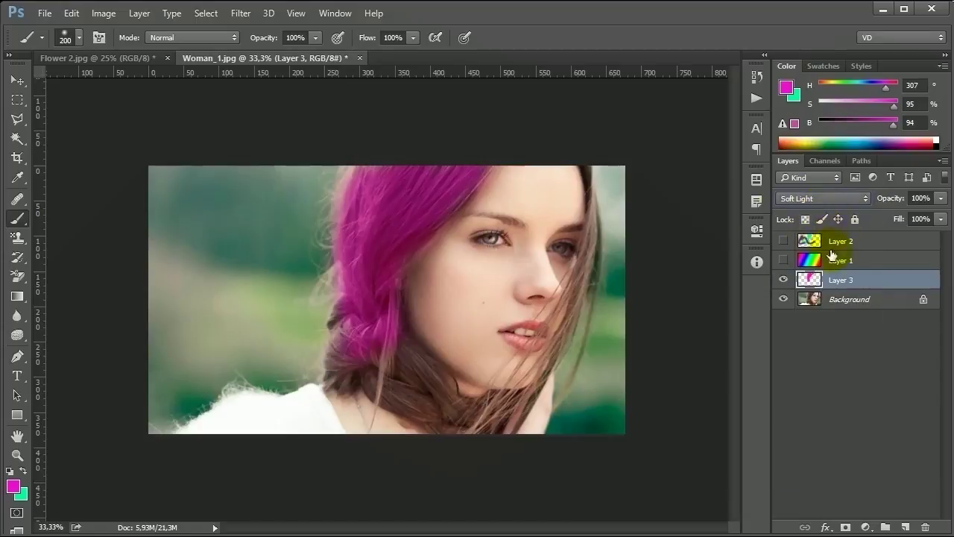
click(826, 354)
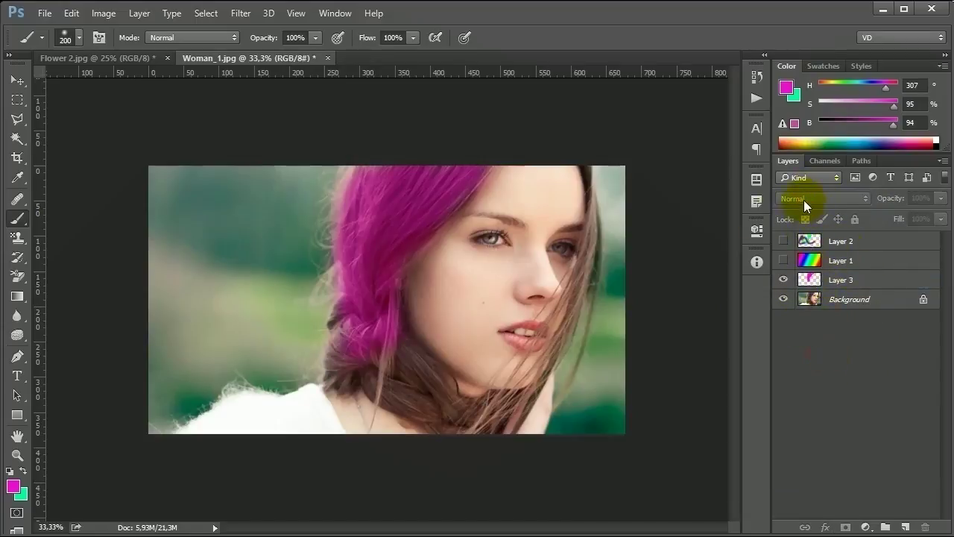
click(855, 277)
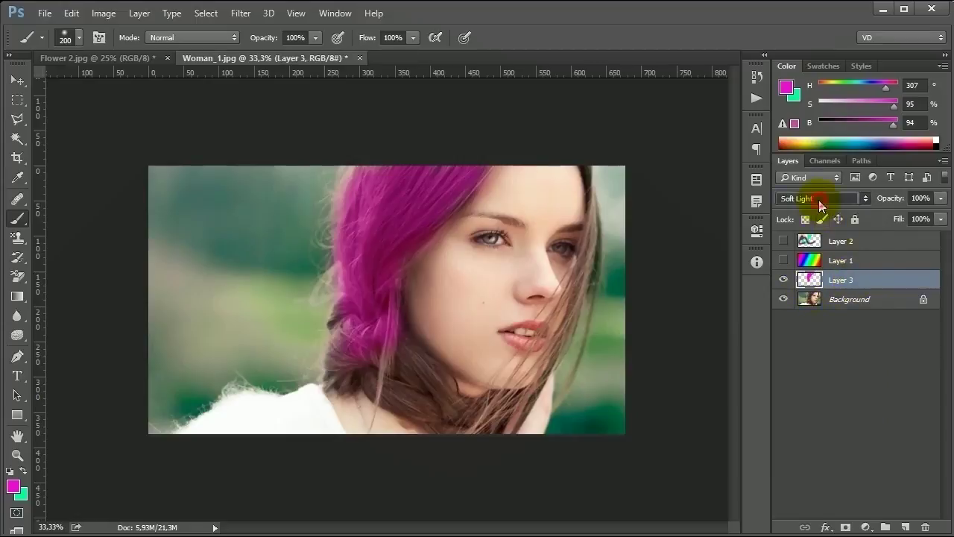
- Keep Layer 3 in Soft Light and lower its opacity to 60%
click(820, 201)
click(812, 345)
click(936, 221)
drag(905, 220, 924, 221)
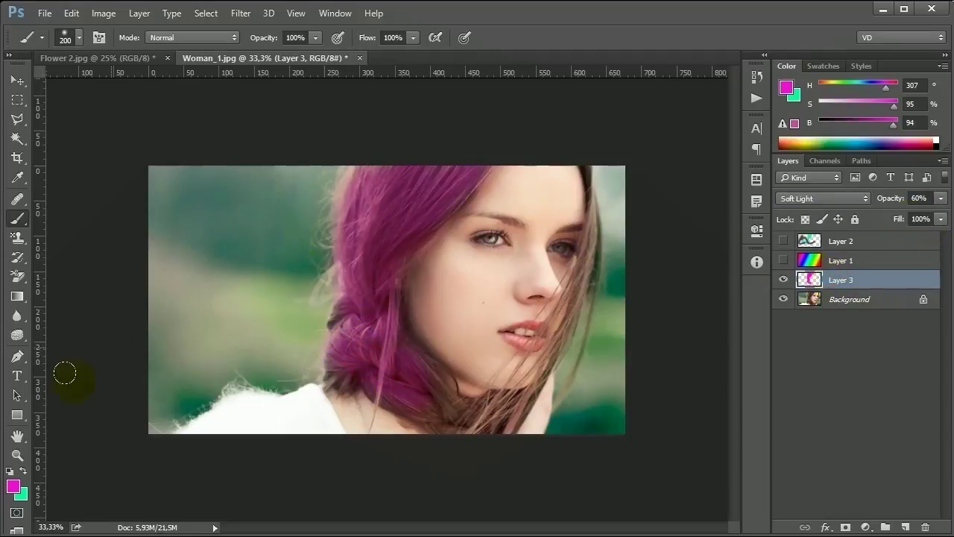
click(12, 488)
- Set the foreground colour to purple and paint it down the hair on Layer 3
drag(610, 223, 610, 249)
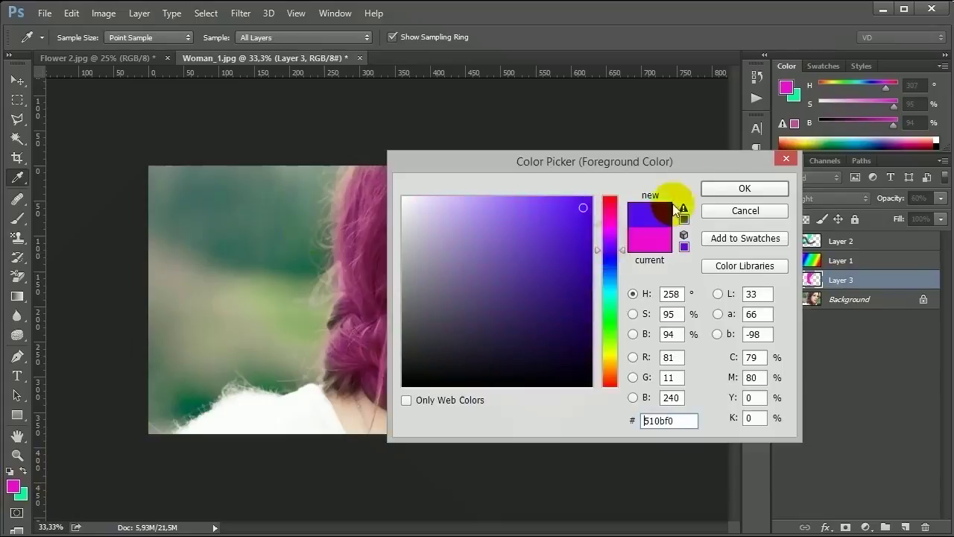
click(729, 187)
mouse_move(371, 252)
mouse_down()
mouse_move(379, 347)
mouse_move(351, 348)
mouse_move(401, 381)
mouse_up()
- Switch to yellow and paint the braid, neck, upper hair and a dab on the cheek
click(13, 488)
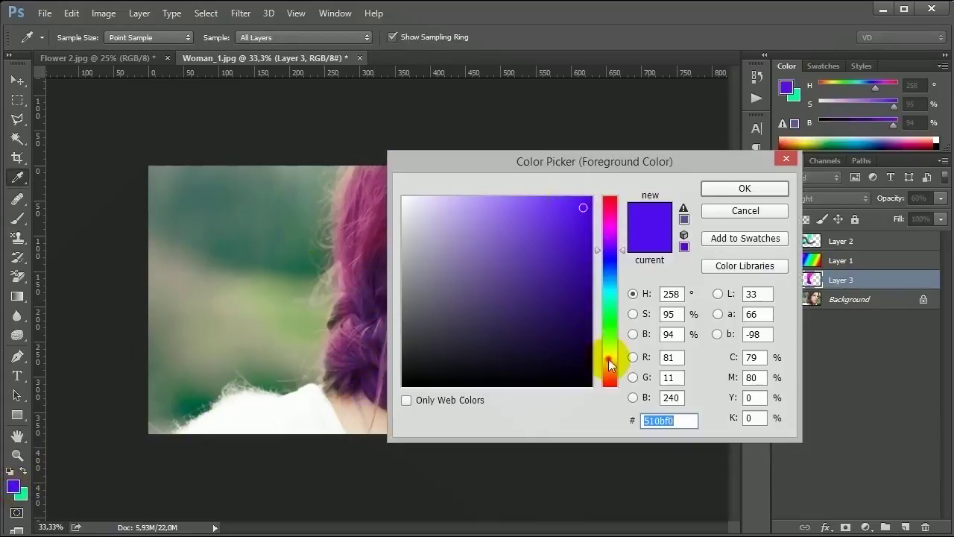
click(609, 363)
click(738, 193)
click(394, 344)
mouse_move(395, 343)
mouse_down()
mouse_move(424, 398)
mouse_move(458, 406)
mouse_up()
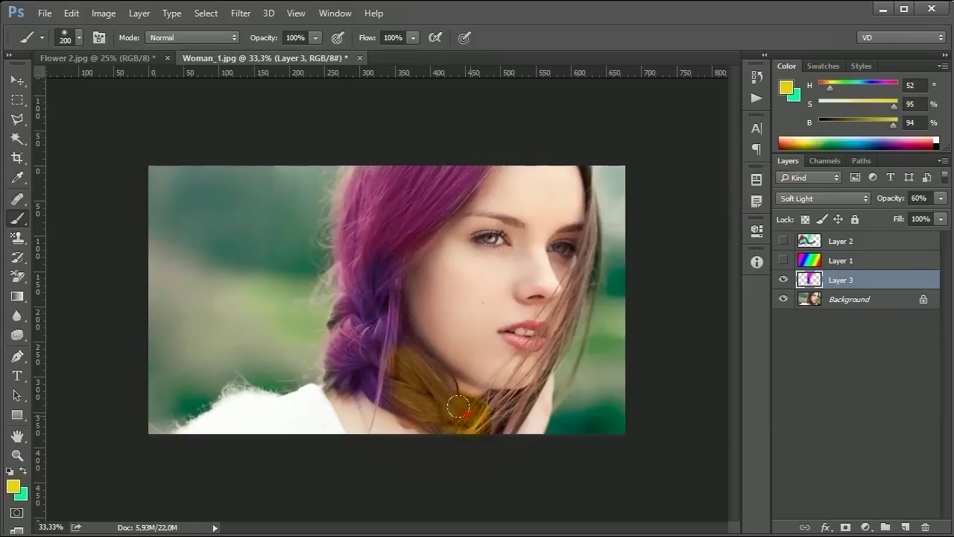
mouse_move(380, 380)
mouse_down()
mouse_move(365, 328)
mouse_move(358, 375)
mouse_move(401, 215)
mouse_move(357, 428)
mouse_up()
click(438, 257)
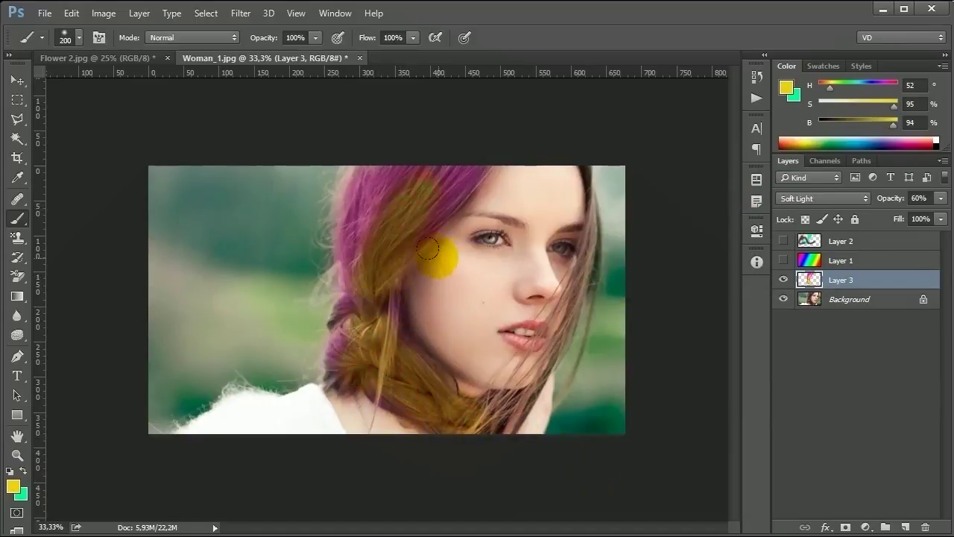
- Add a new empty Layer 4 above Layer 3
scroll(427, 249, up, 2)
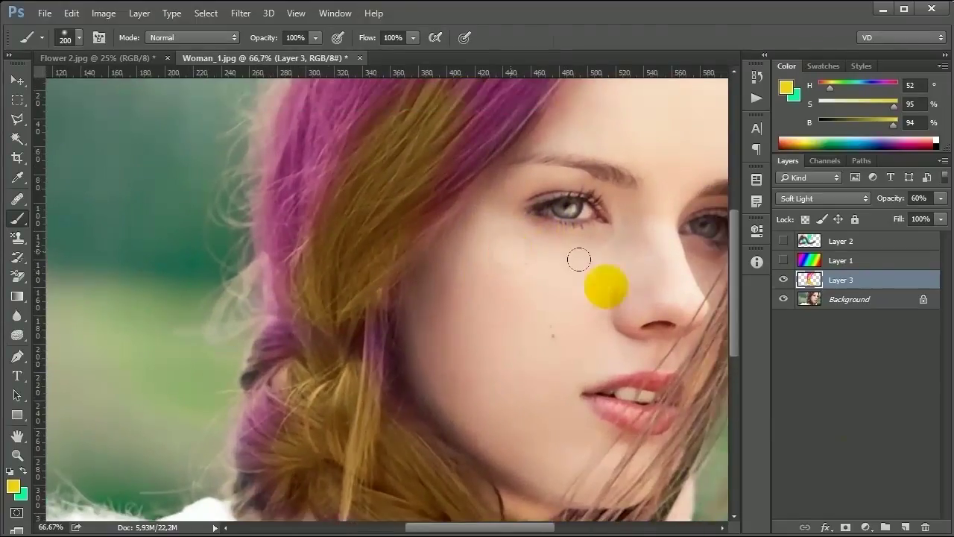
key(v)
click(904, 527)
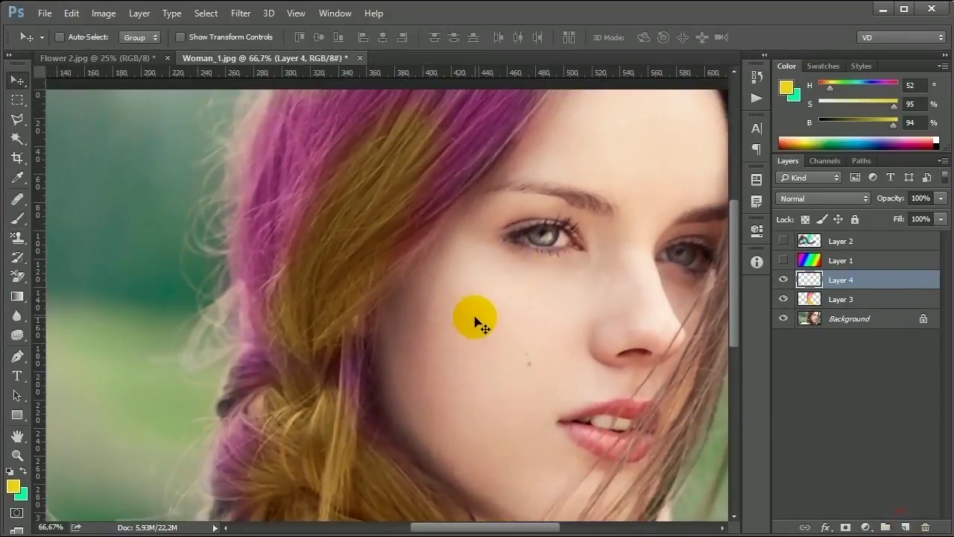
- Paint the left iris on Layer 4, recolouring it green with a smaller brush
key(b)
drag(522, 238, 528, 216)
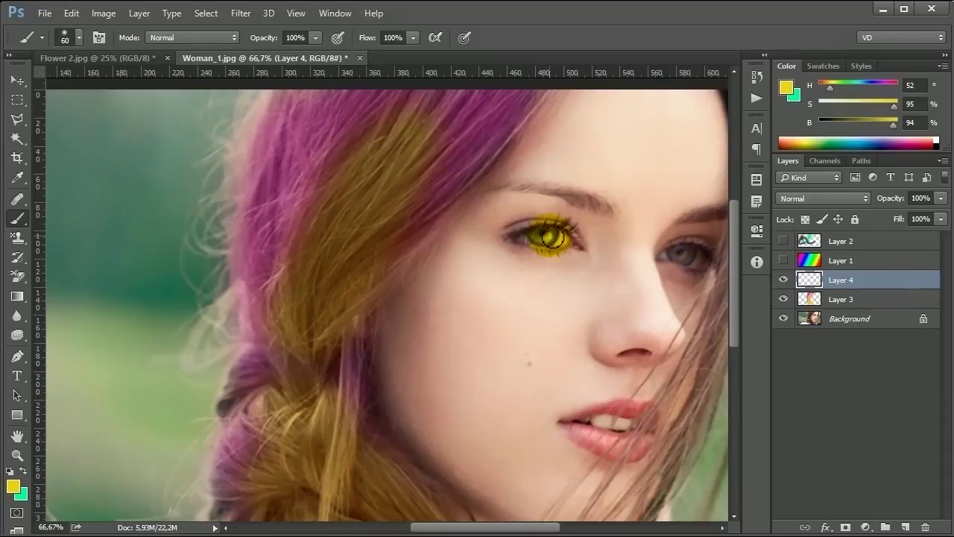
click(15, 488)
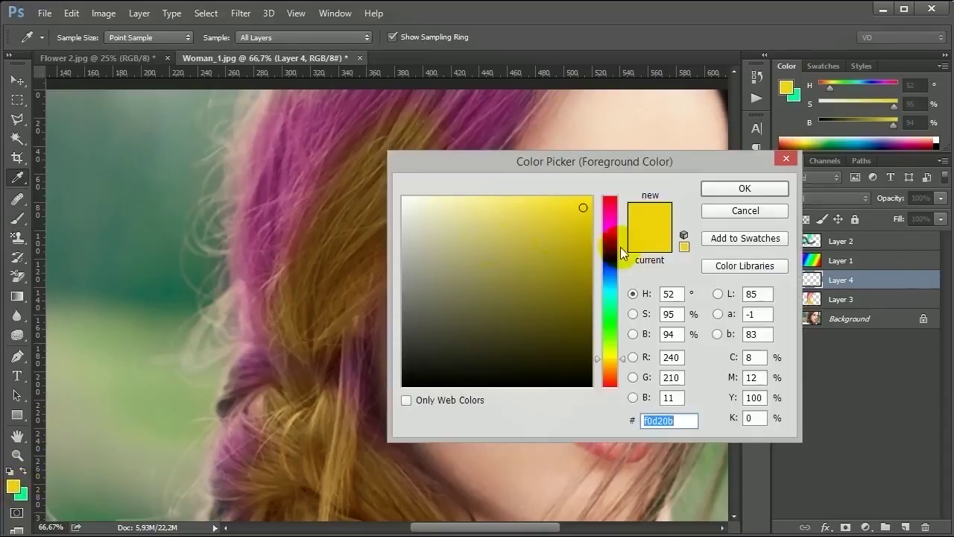
mouse_move(610, 279)
mouse_down()
mouse_move(615, 356)
mouse_move(606, 266)
mouse_up()
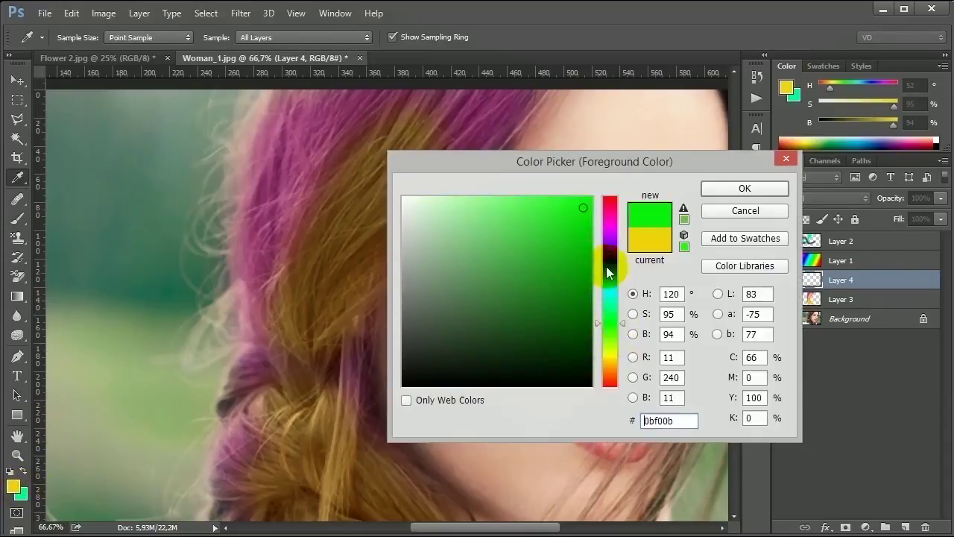
click(745, 187)
scroll(543, 236, up, 3)
scroll(543, 235, up, 1)
key(bracketleft)
drag(567, 224, 553, 241)
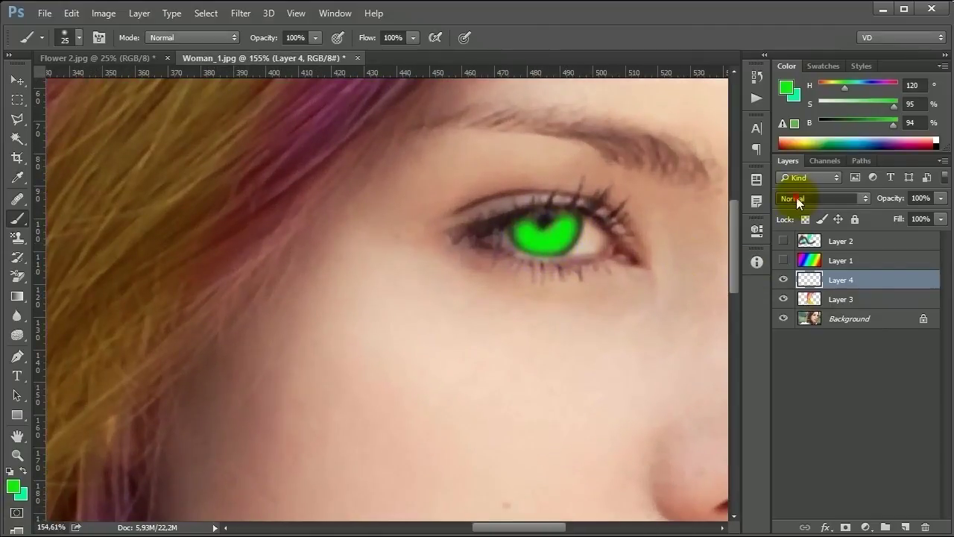
- Set Layer 4's blend mode to Soft Light and fit the photo in the window
click(796, 197)
click(792, 170)
click(798, 197)
click(793, 354)
key(Down)
key(Down)
key(Down)
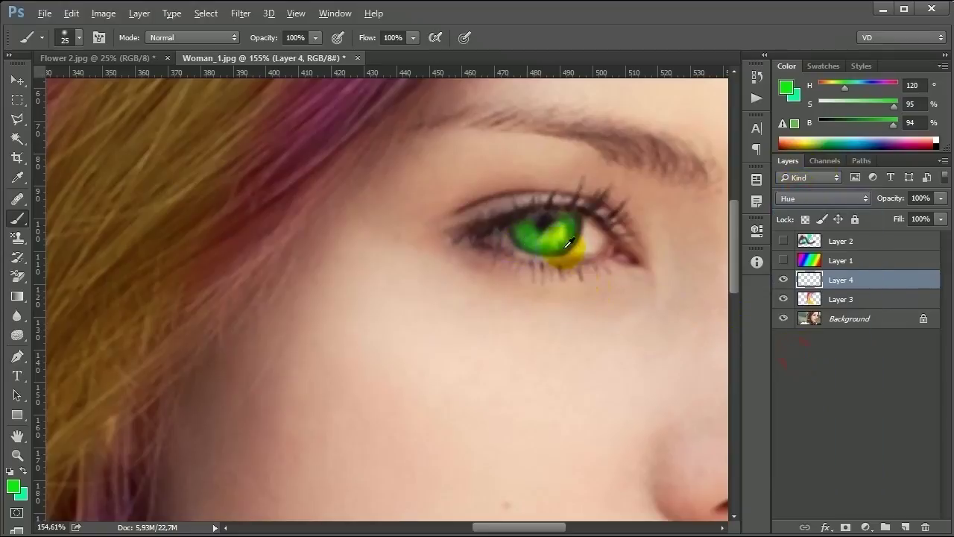
click(17, 80)
key(ctrl+0)
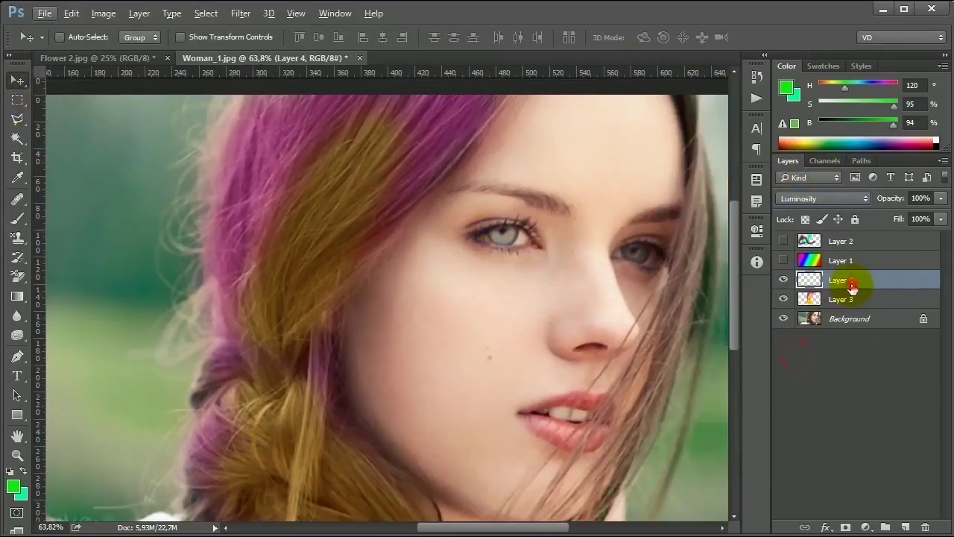
click(820, 197)
click(804, 352)
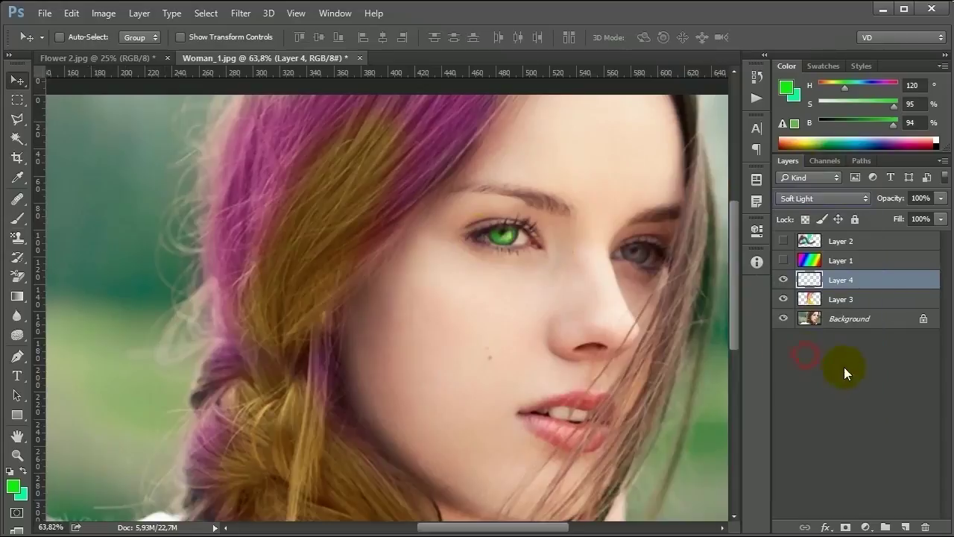
- Zoom out to 50% and reselect Layer 4 to view its settings
click(844, 366)
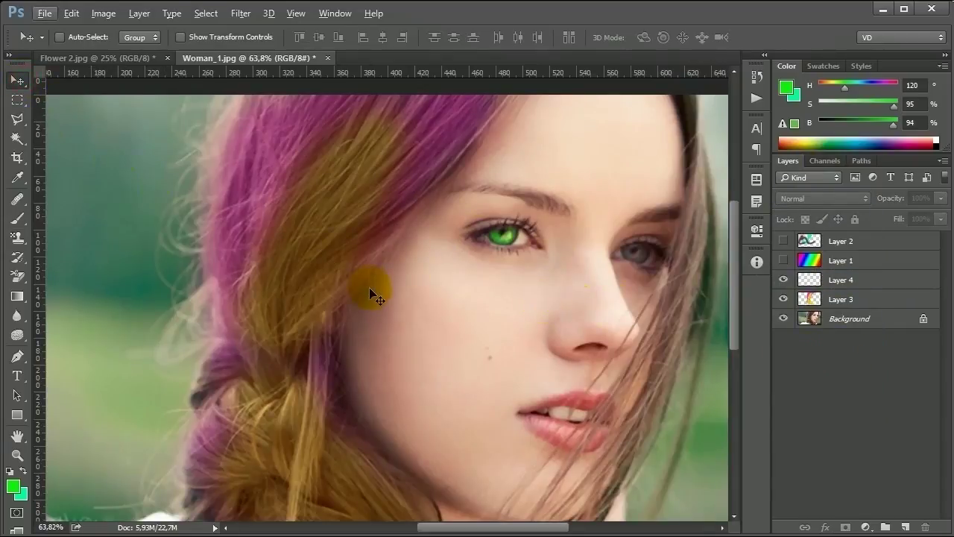
key(ctrl+minus)
key(alt+v)
click(842, 279)
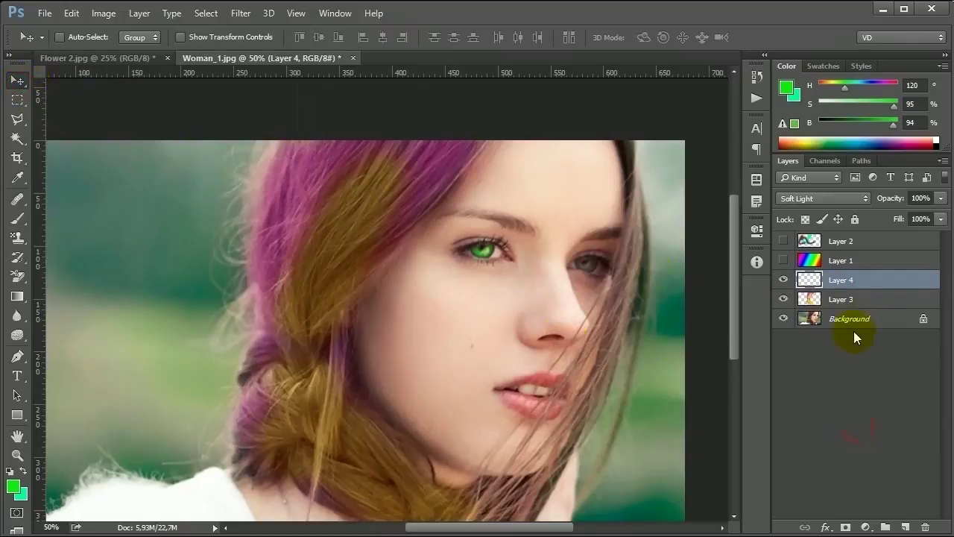
- Inspect Layer 2 and Layer 3, then close Woman_1.jpg without saving changes
click(839, 242)
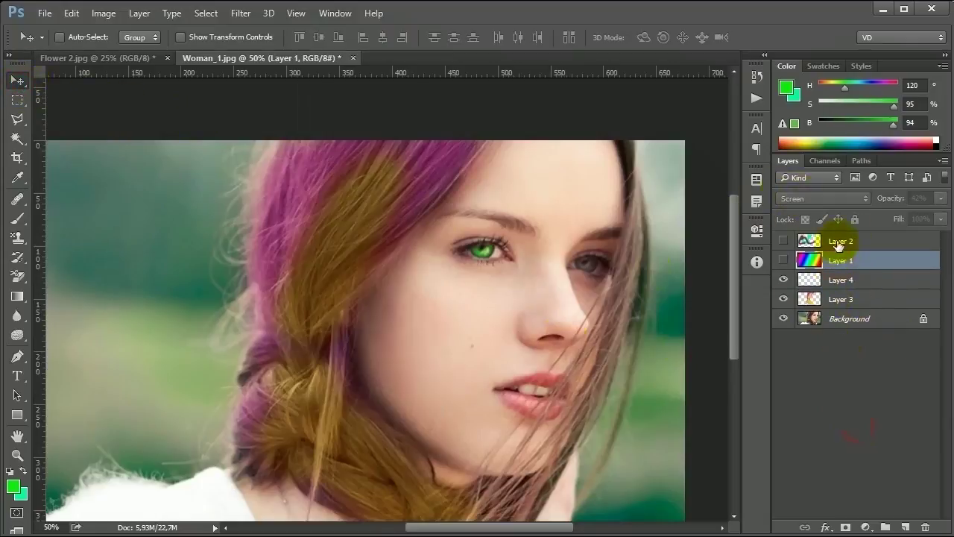
click(824, 293)
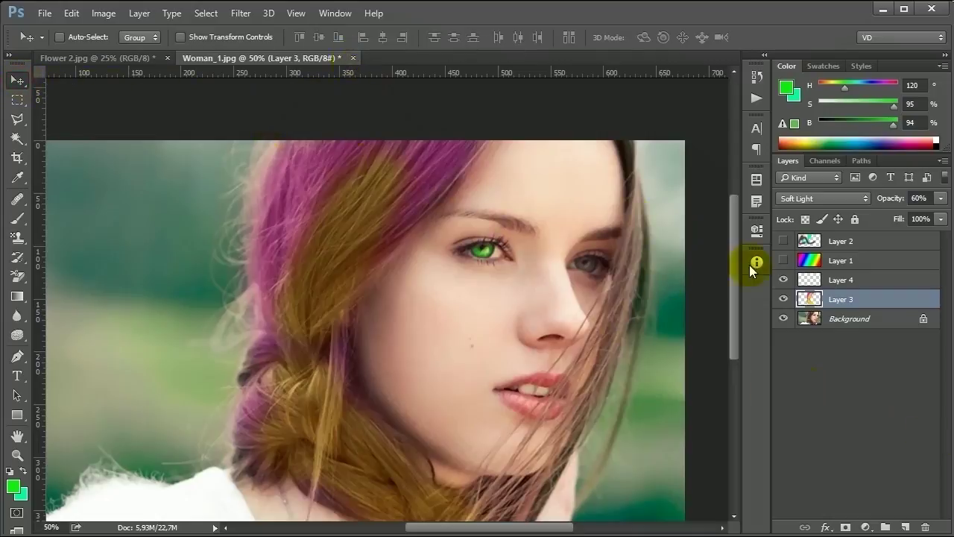
drag(731, 322, 733, 313)
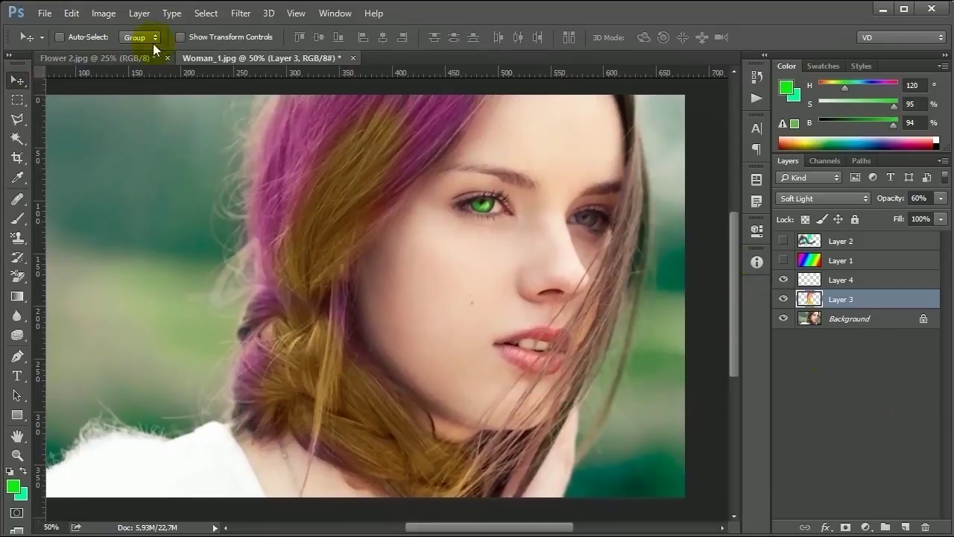
click(352, 58)
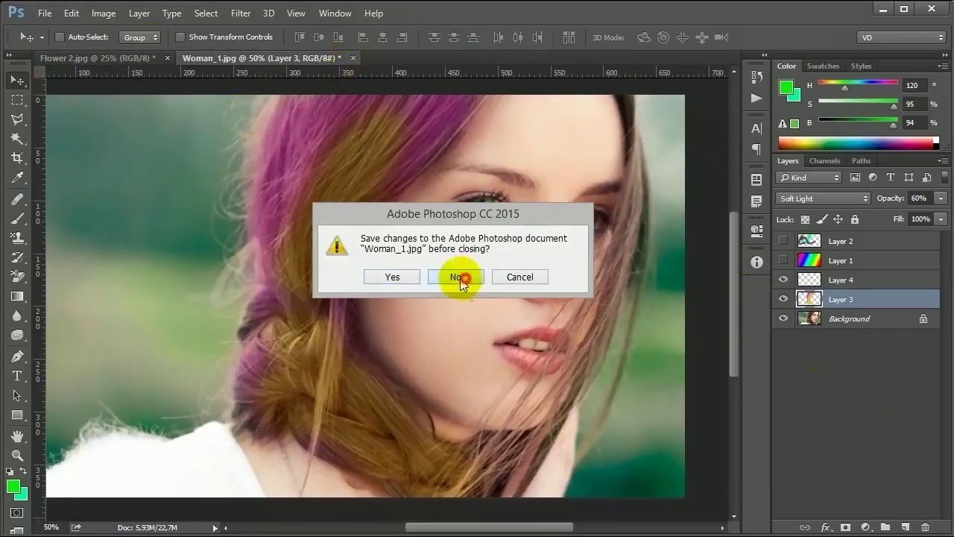
click(456, 278)
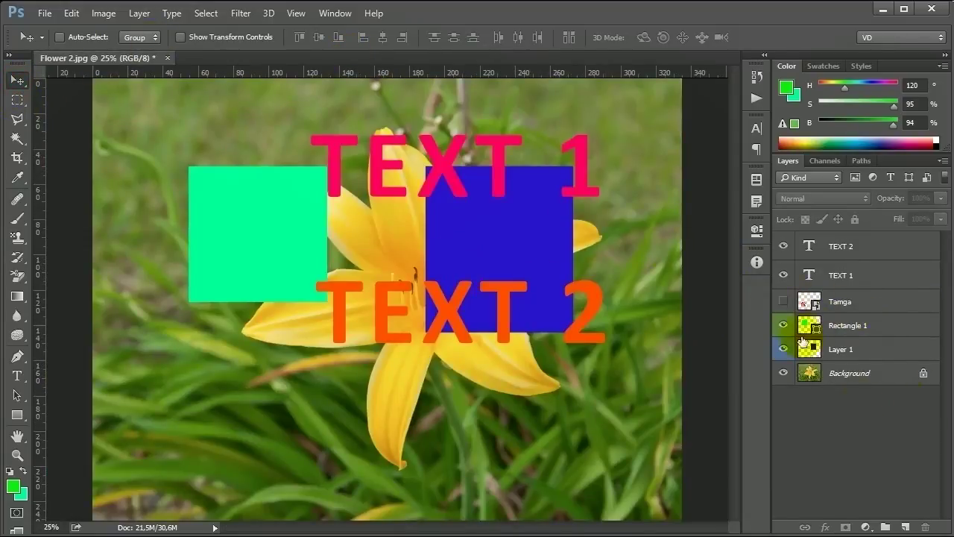
- Select Layer 1, lower its Fill to 57%, then restore it to 100%
click(846, 325)
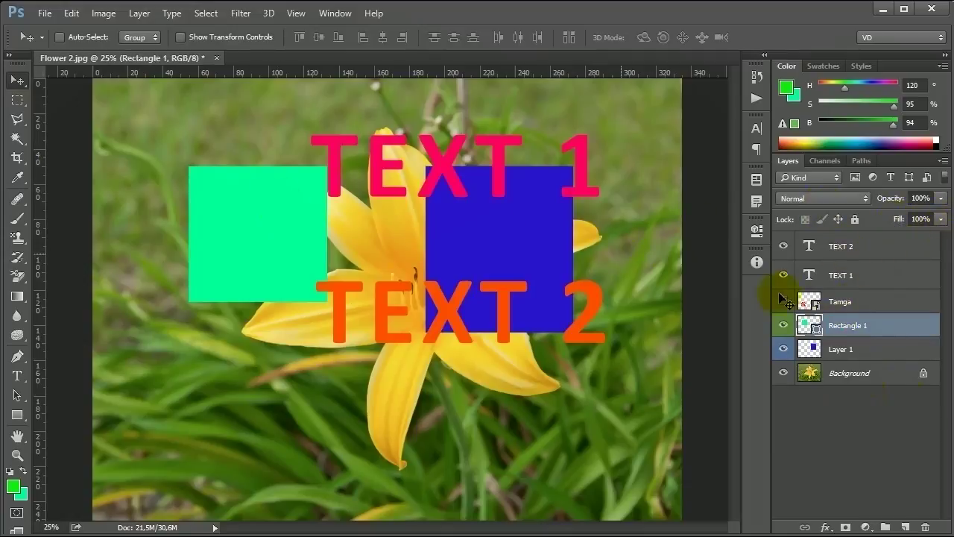
click(839, 349)
click(941, 218)
drag(941, 234, 908, 234)
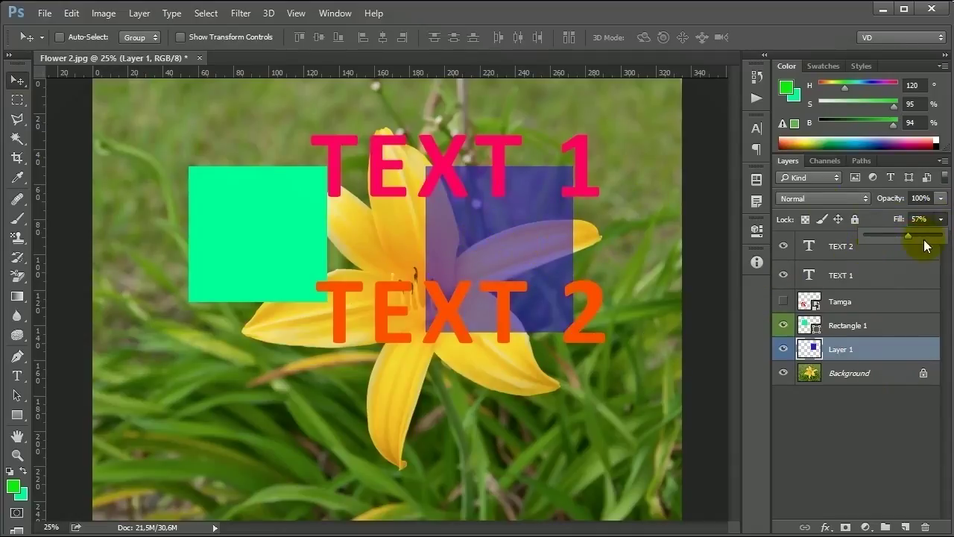
drag(934, 238, 943, 236)
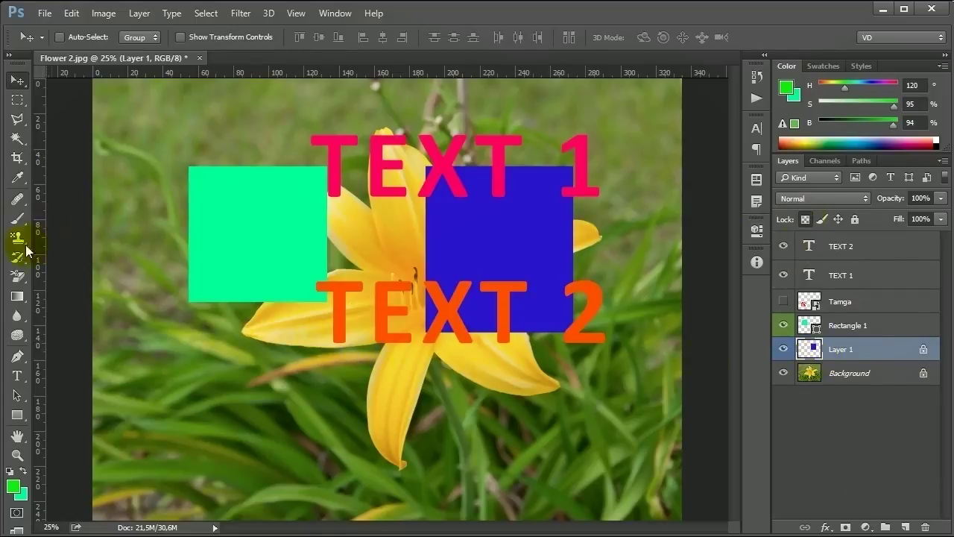
- Paint a green brush squiggle inside the blue square on Layer 1
click(16, 218)
drag(431, 178, 451, 181)
click(485, 256)
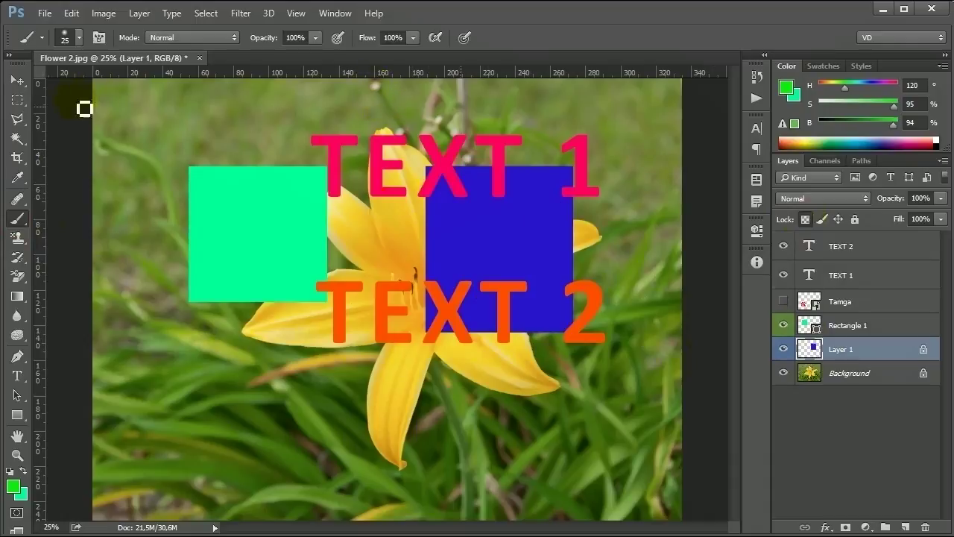
right_click(320, 262)
key(Return)
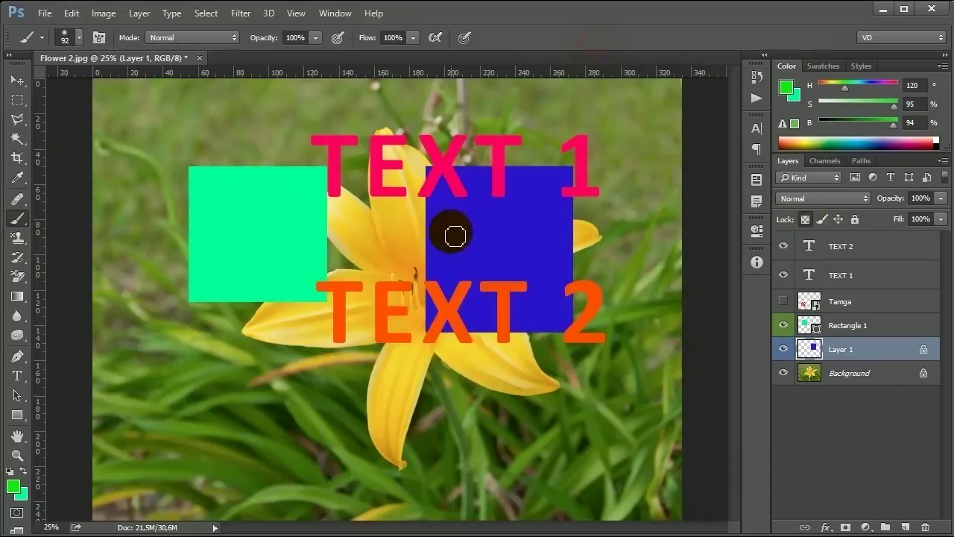
drag(466, 236, 488, 317)
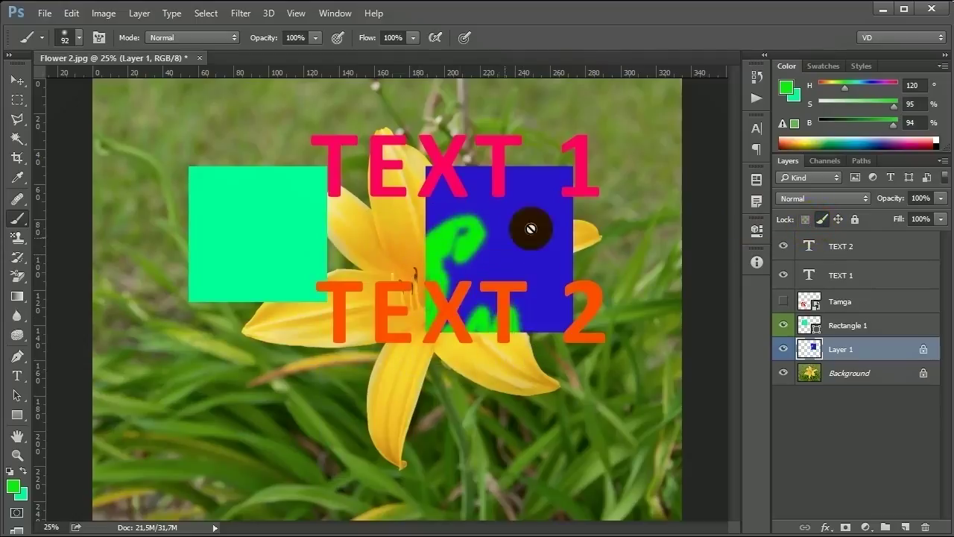
- Test the pixel and position locks on Layer 1, dismissing the layer-locked warnings
click(477, 243)
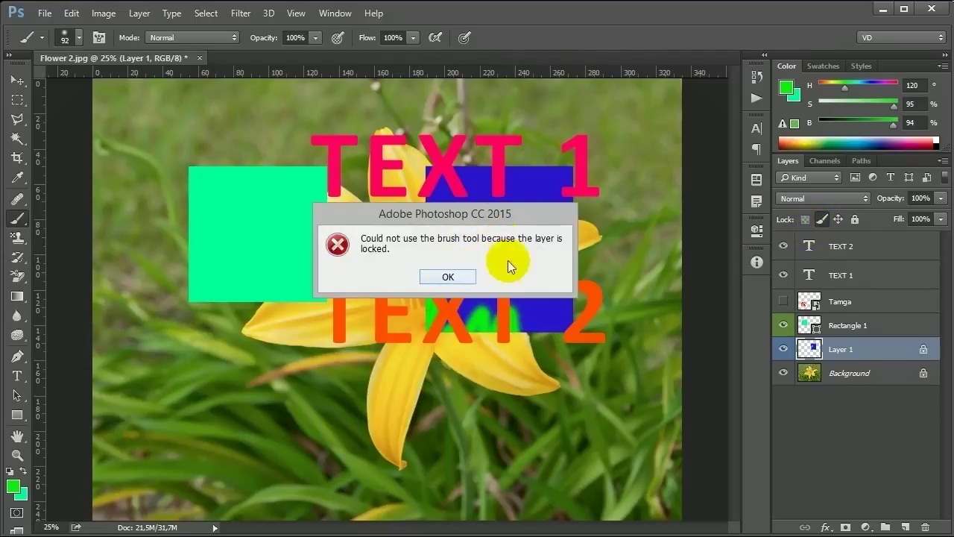
click(448, 277)
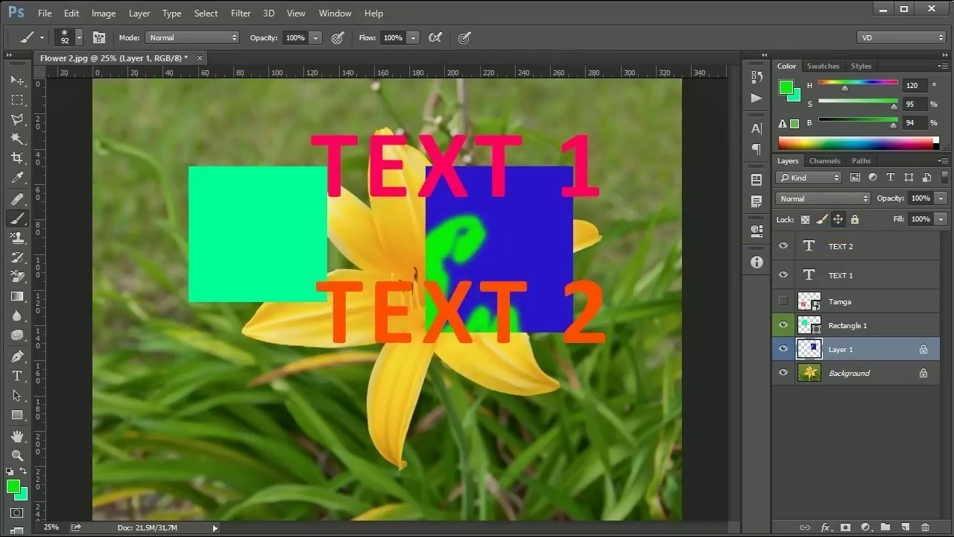
click(17, 80)
click(516, 231)
click(448, 277)
click(478, 246)
key(Return)
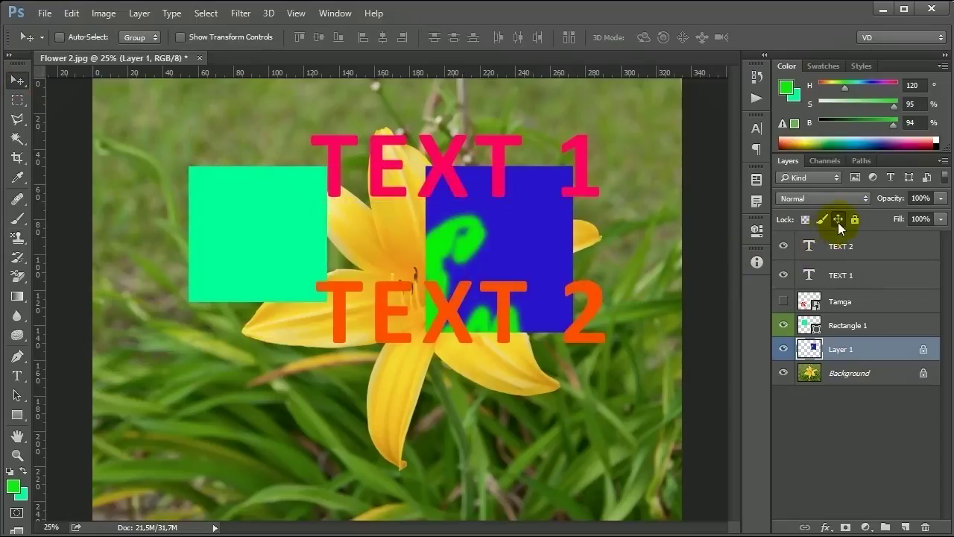
- Lock all on Layer 1, test it, then remove the locks and select Background
click(855, 219)
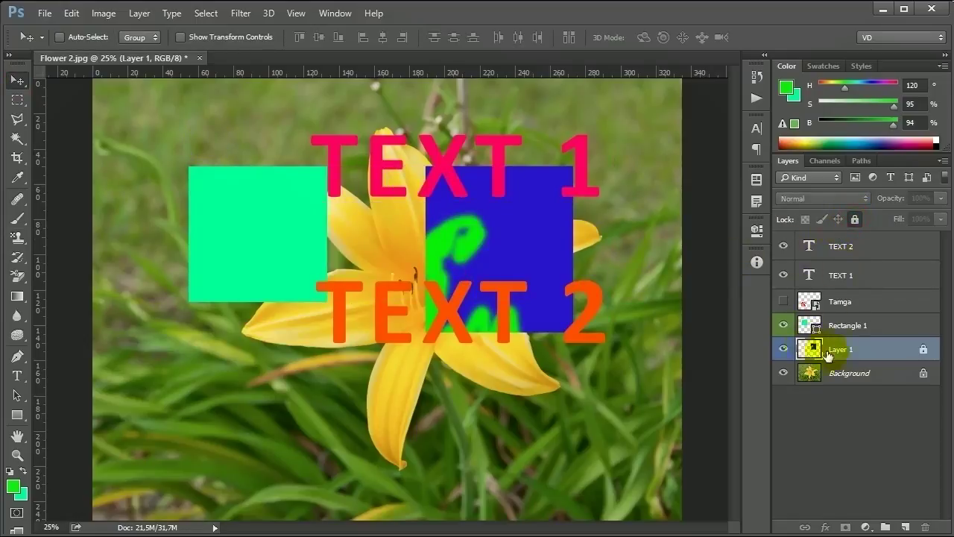
click(439, 212)
key(Return)
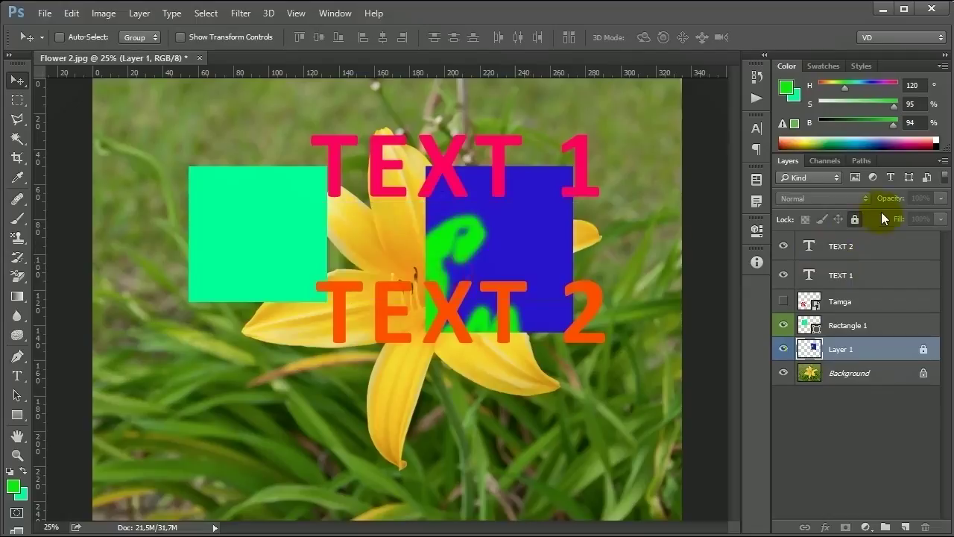
click(855, 219)
click(855, 221)
click(855, 221)
double_click(855, 221)
click(850, 371)
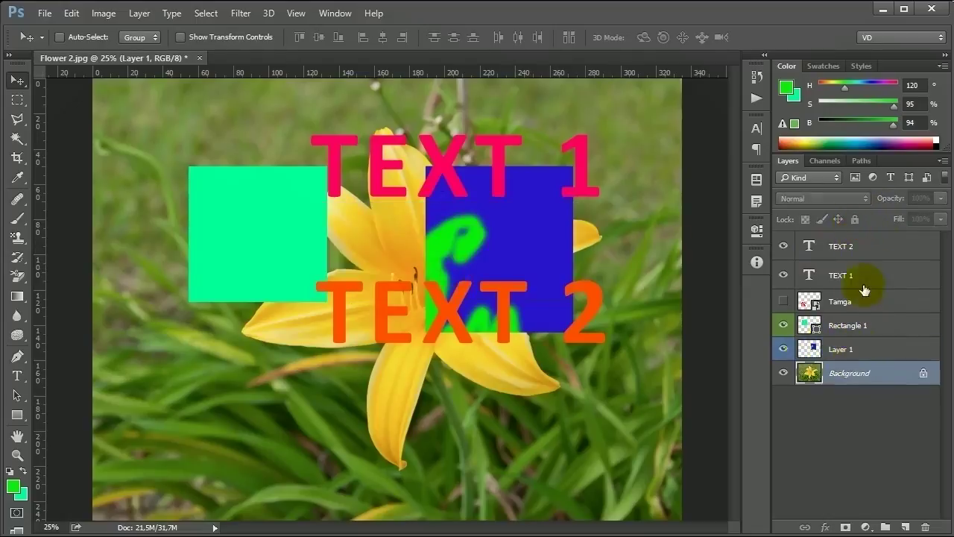
double_click(840, 374)
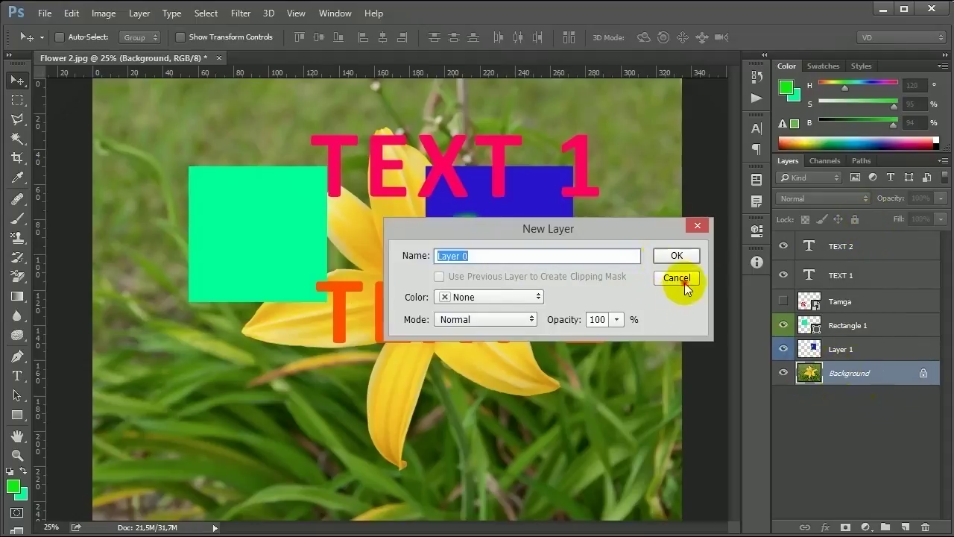
click(676, 278)
click(820, 348)
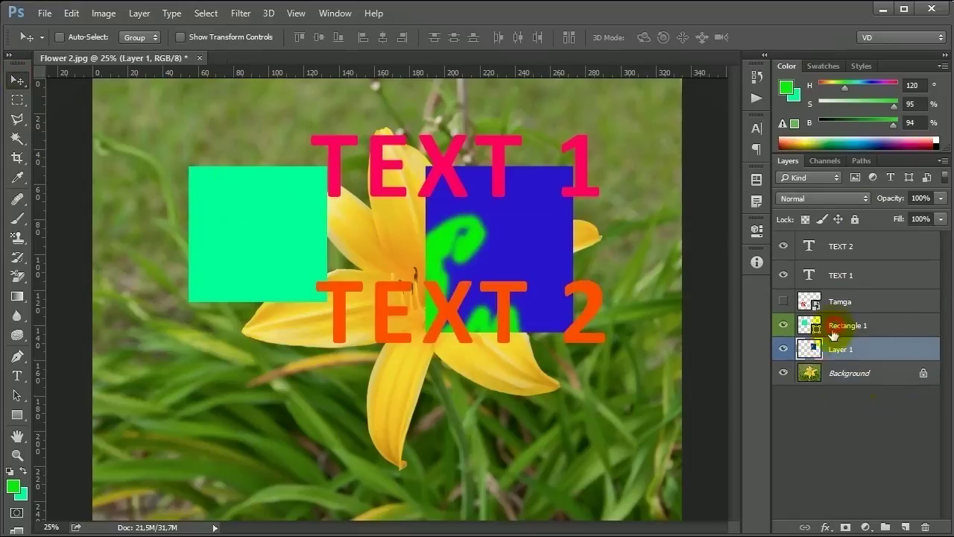
click(834, 325)
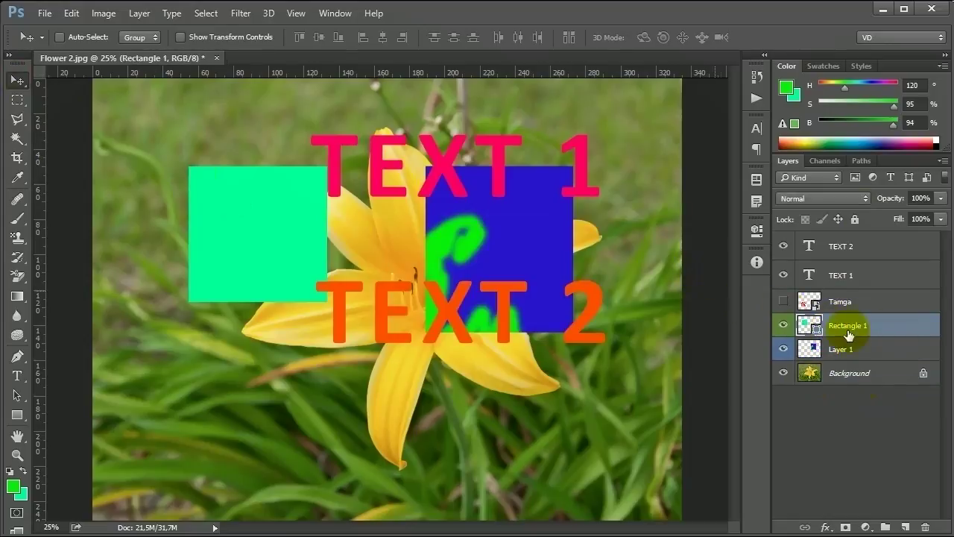
click(832, 348)
click(831, 348)
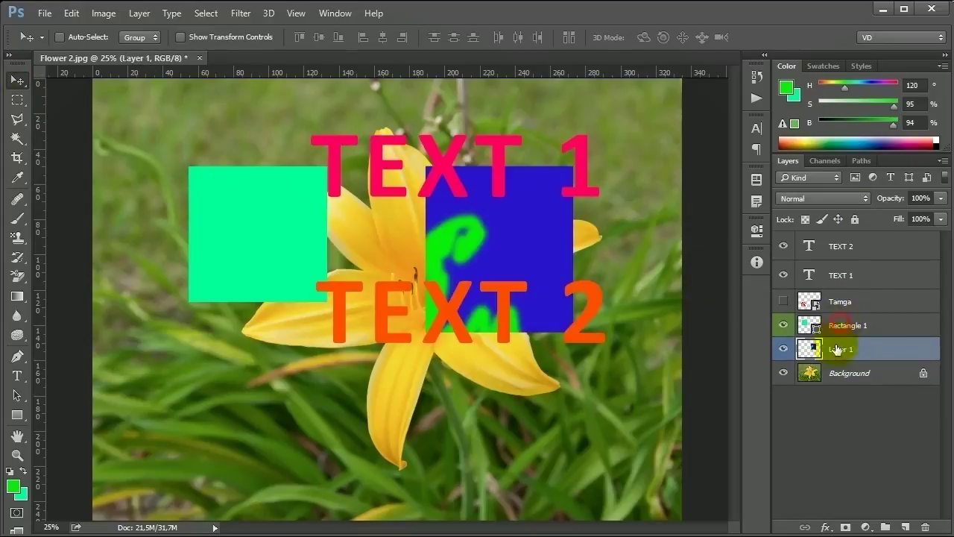
click(842, 325)
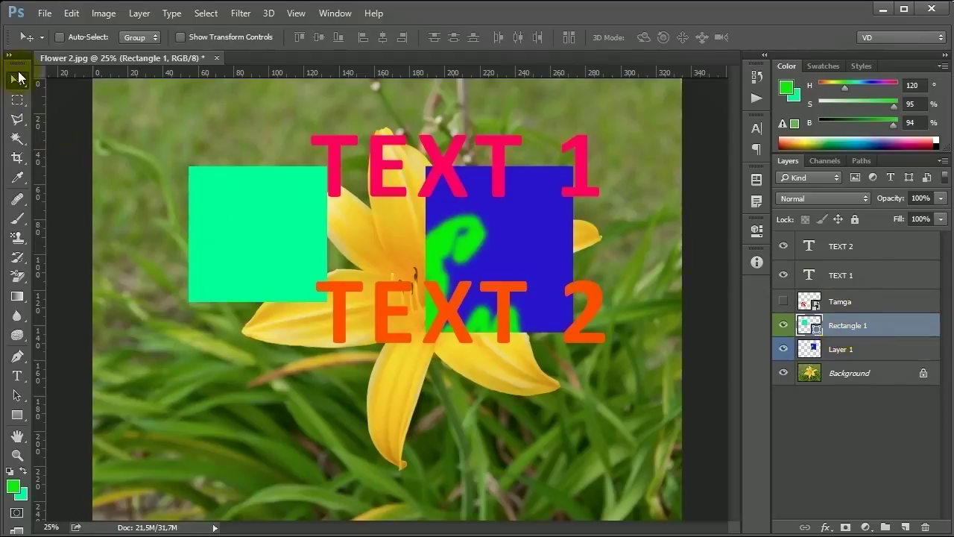
click(868, 277)
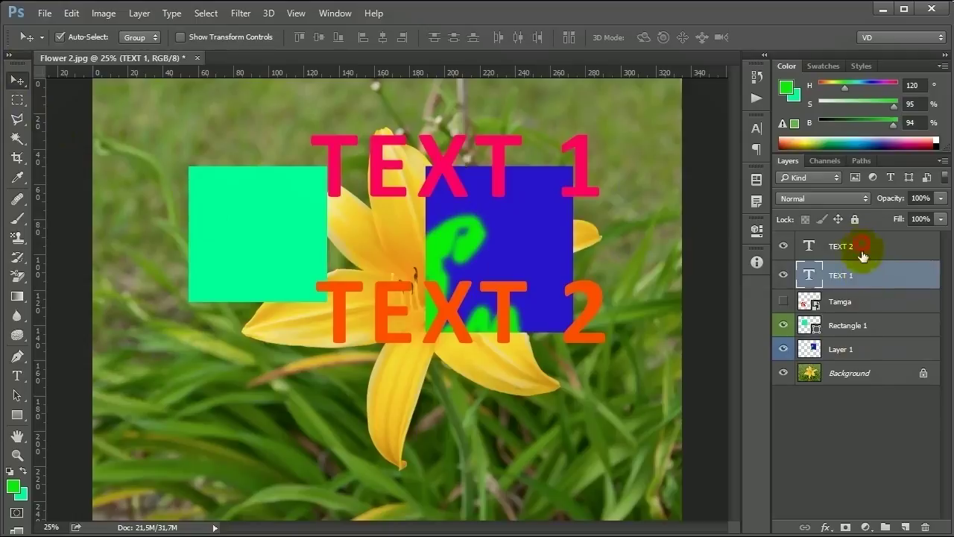
- Show the Tamga stamp and select TEXT 2 and Rectangle 1, leaving layer order unchanged
shift+click(863, 247)
click(782, 301)
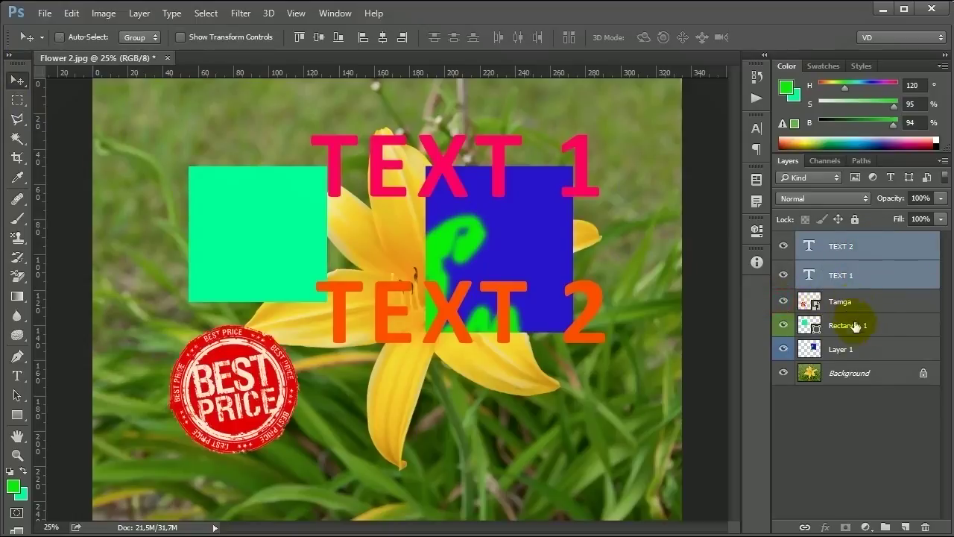
ctrl+click(851, 322)
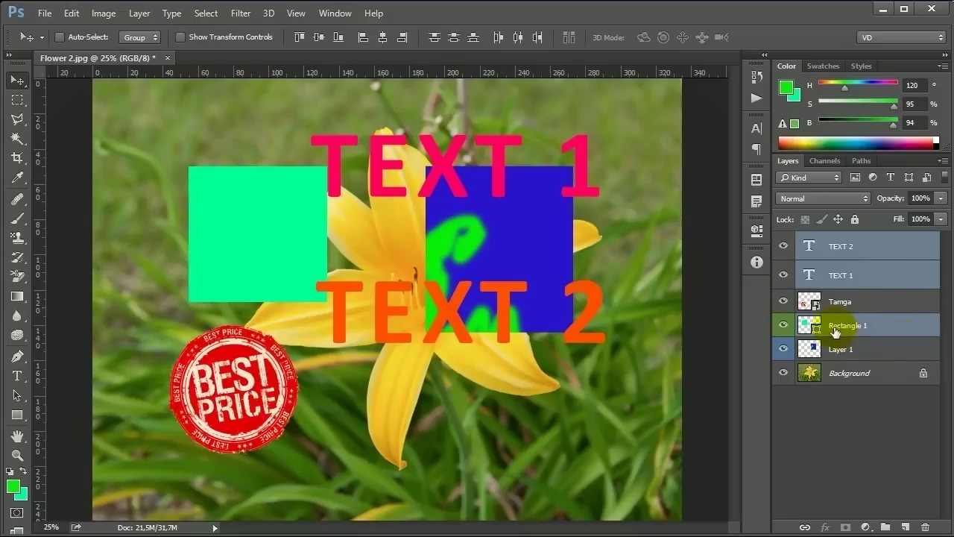
drag(834, 329, 883, 473)
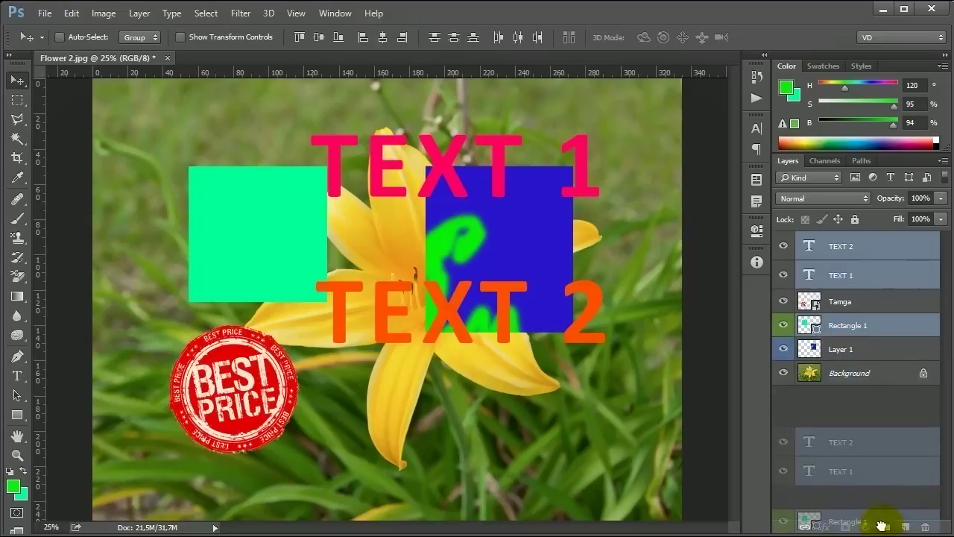
drag(883, 472, 848, 320)
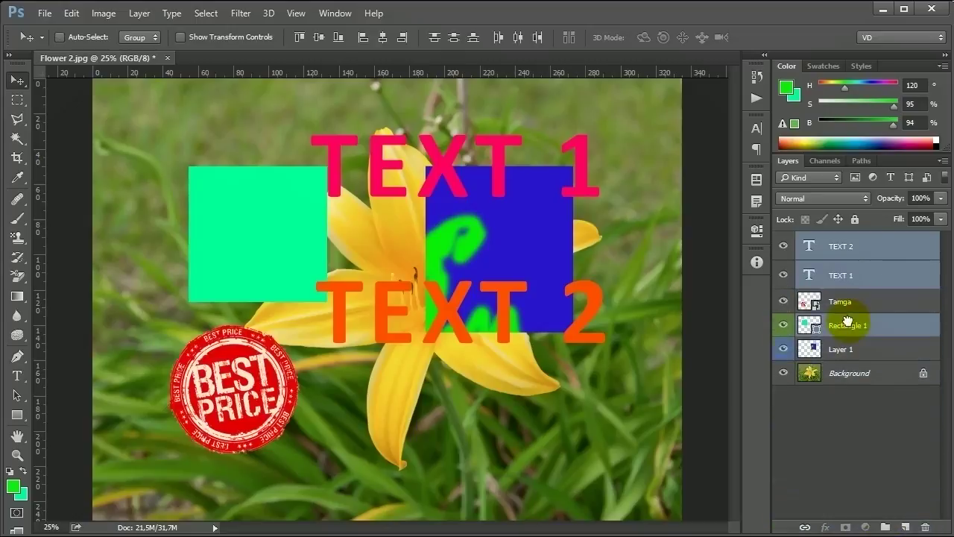
- Add a black (#000000) 'ctrl+g' text layer and move it low over the lily
key(t)
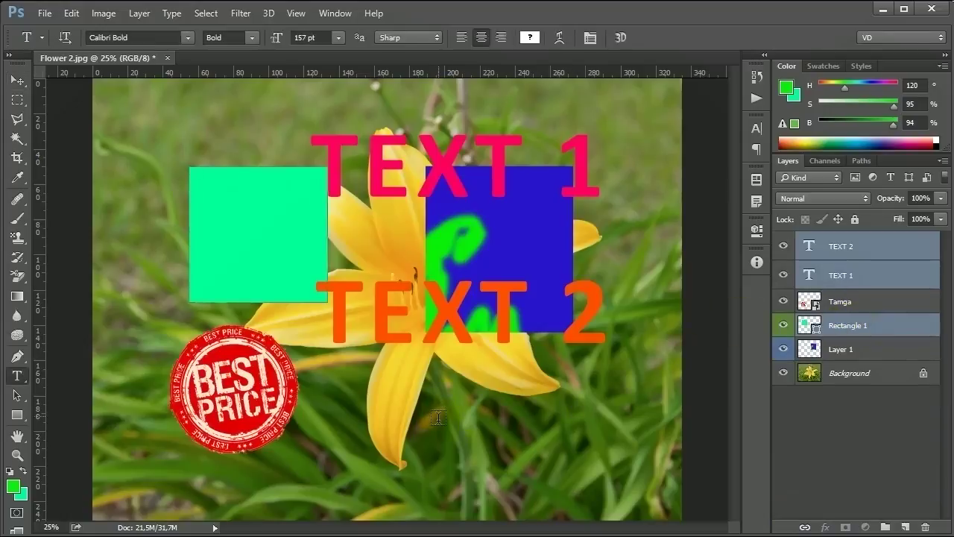
click(438, 421)
text(ctrl+g)
key(ctrl+a)
click(530, 41)
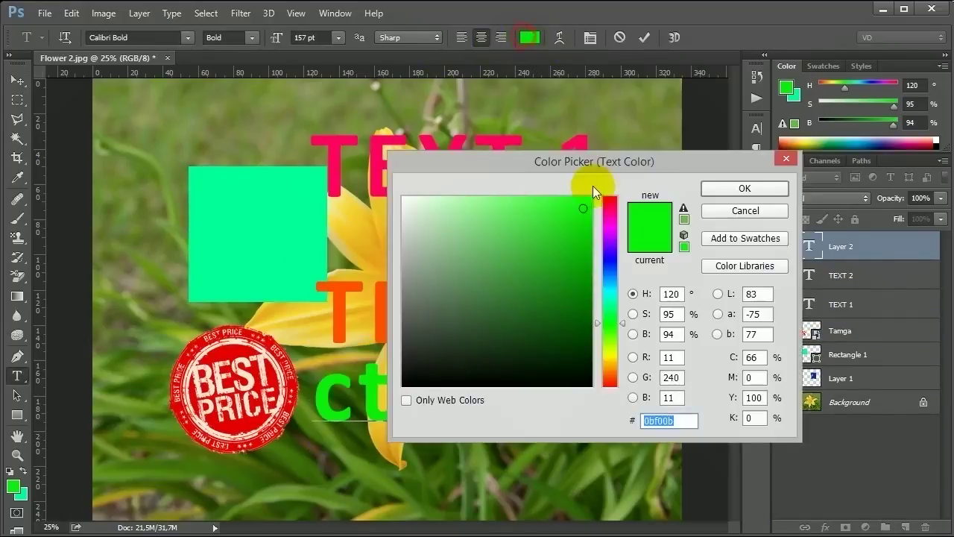
text(000000)
click(742, 189)
click(17, 79)
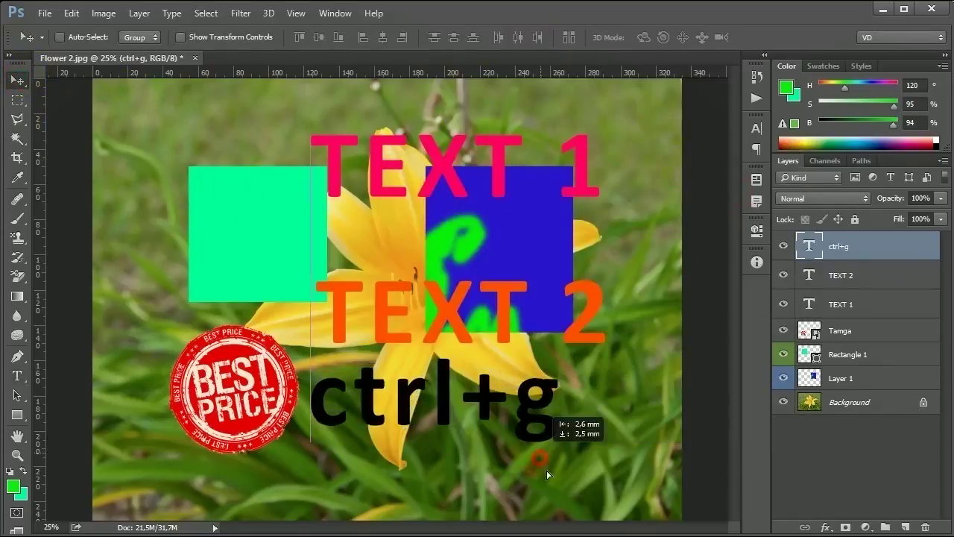
drag(546, 470, 587, 513)
click(854, 272)
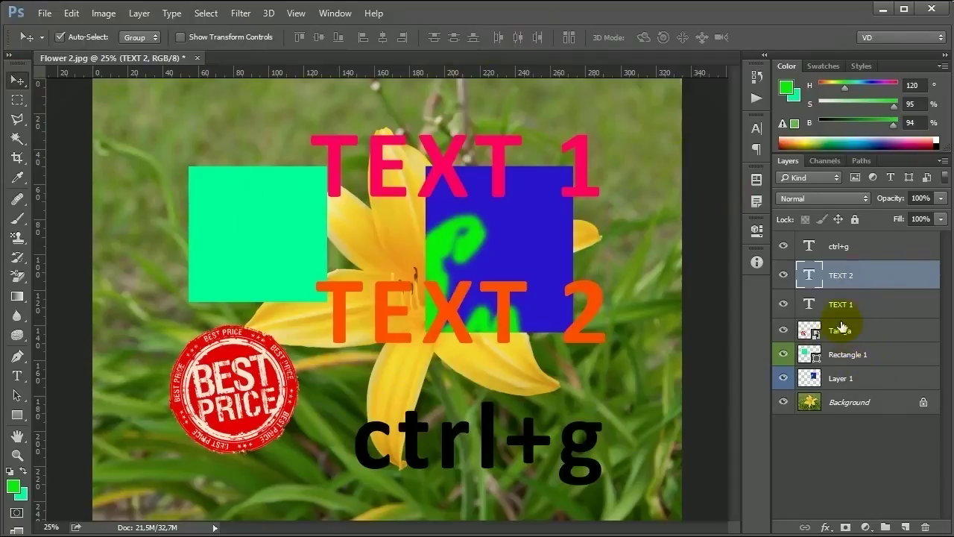
- Group TEXT 2, Tamga and Rectangle 1 into Group 1 with Ctrl+G
ctrl+click(841, 327)
ctrl+click(846, 352)
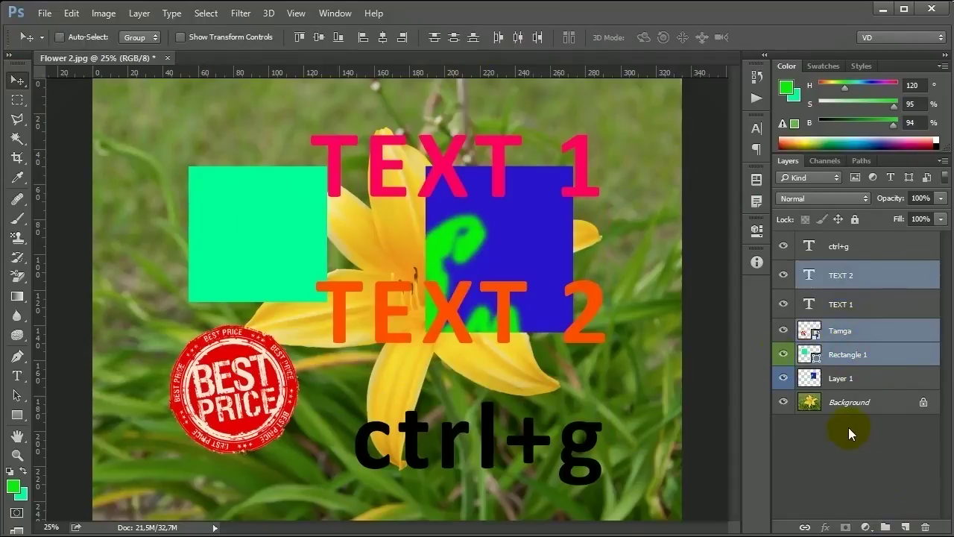
key(ctrl+g)
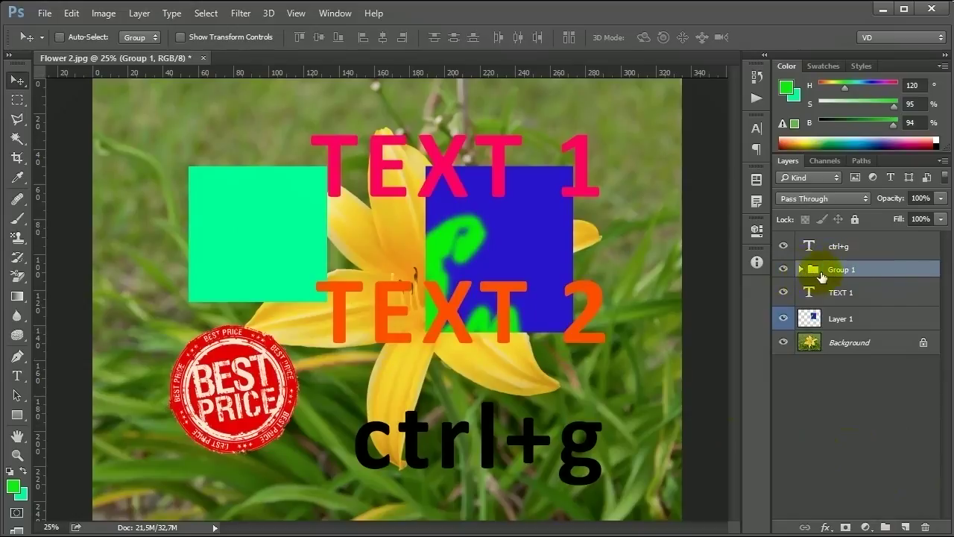
- Reposition TEXT 2, the BEST PRICE stamp, the green square, then the whole group up-left
click(802, 269)
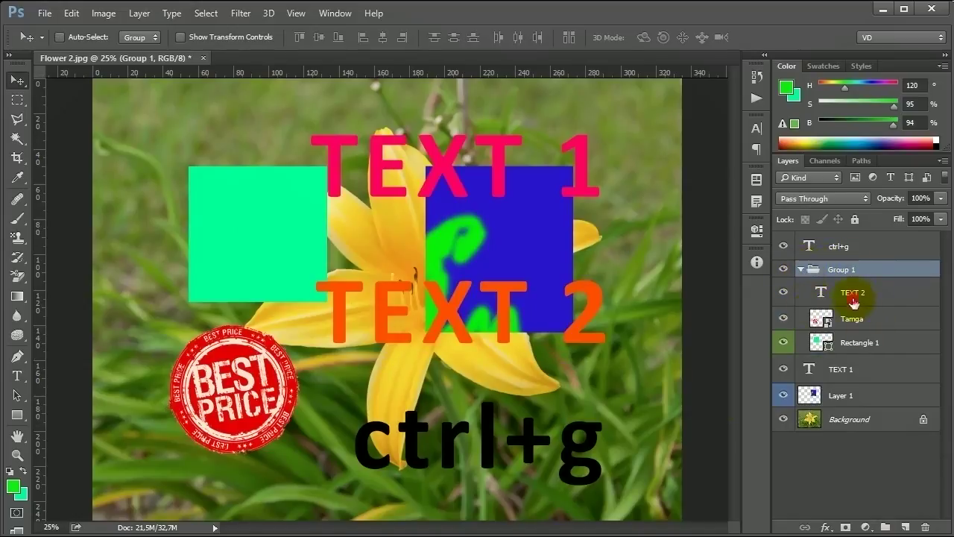
click(824, 295)
drag(421, 347, 425, 356)
click(850, 318)
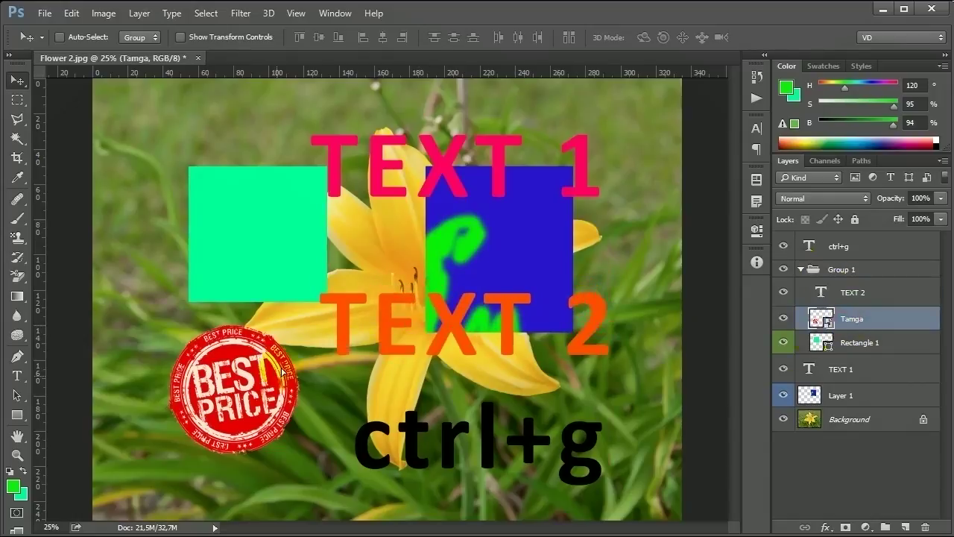
drag(281, 382, 289, 370)
click(857, 342)
drag(420, 306, 402, 304)
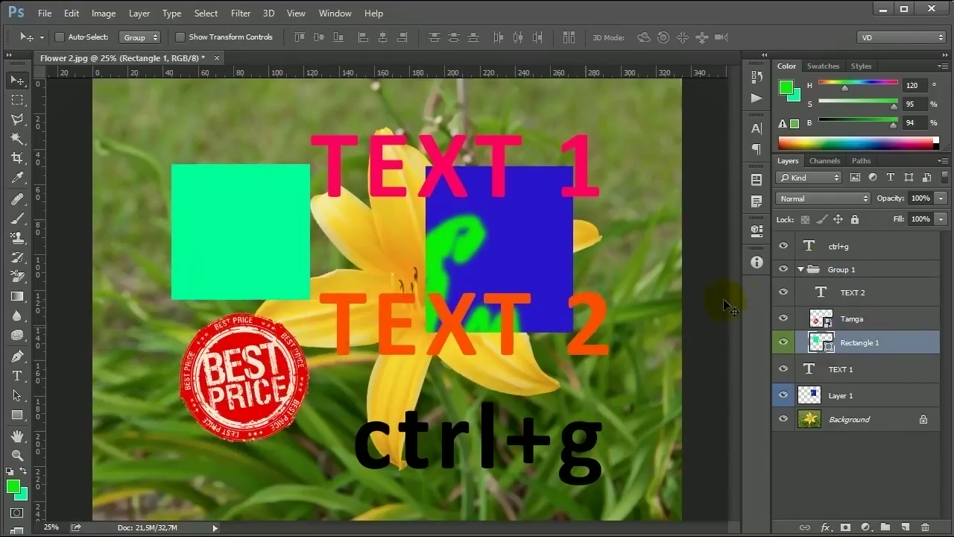
click(802, 269)
drag(358, 266, 403, 247)
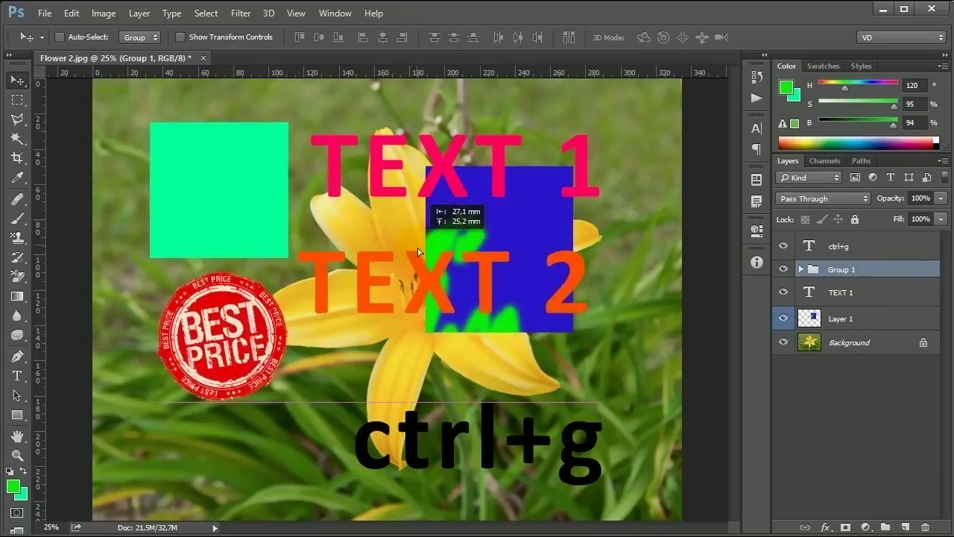
mouse_move(403, 248)
mouse_down()
mouse_move(404, 262)
mouse_move(414, 262)
mouse_up()
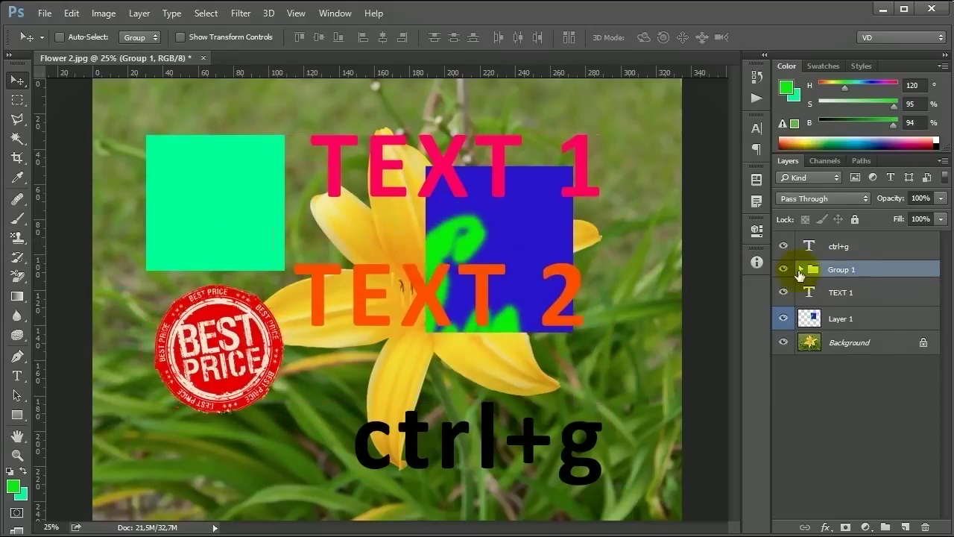
- Swap TEXT 2 out of Group 1 and move the ctrl+g text into it
click(801, 269)
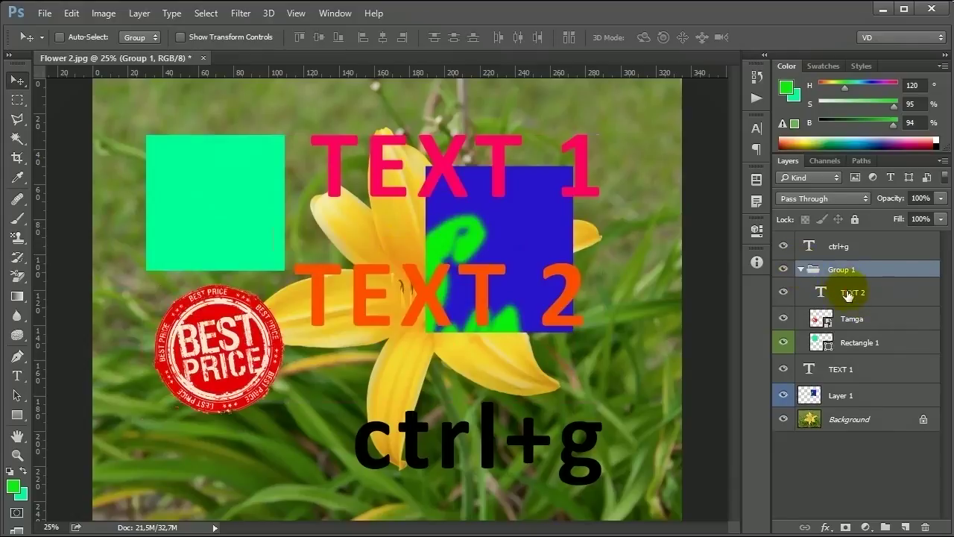
drag(860, 289, 838, 257)
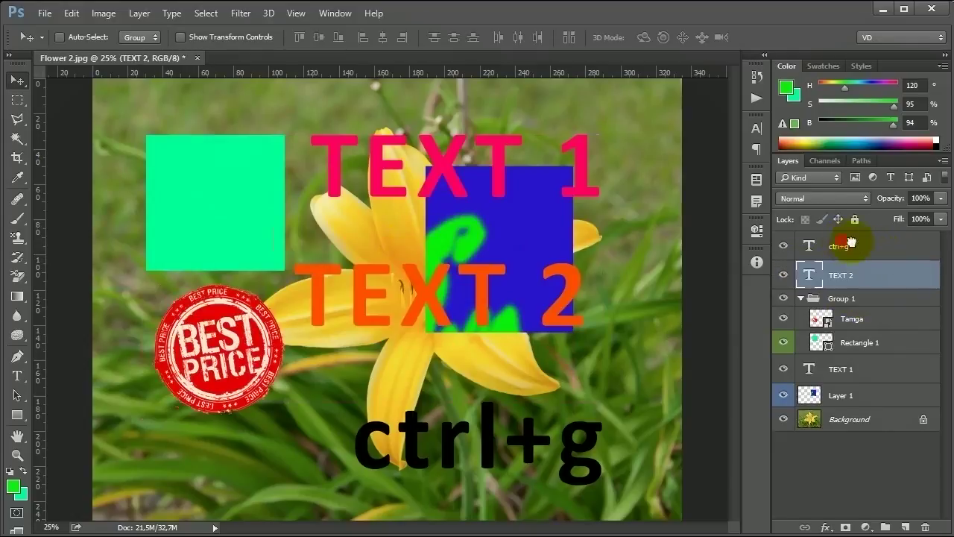
drag(876, 302, 853, 271)
click(802, 269)
click(802, 269)
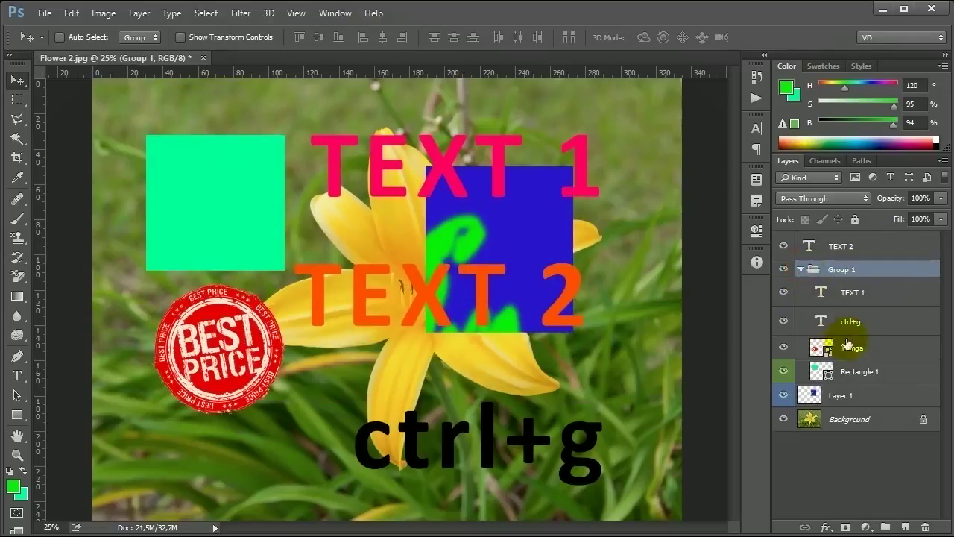
click(800, 269)
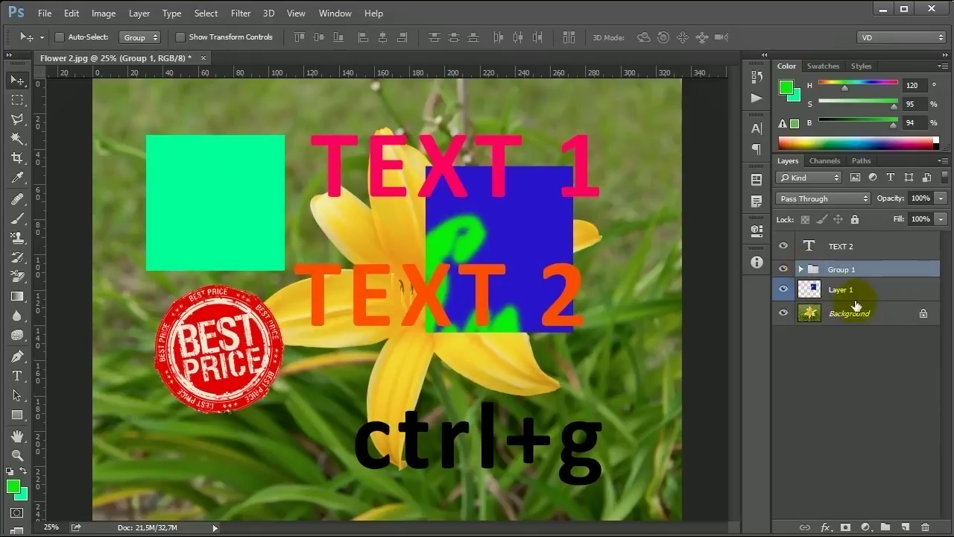
- Ungroup Group 1 back into separate layers and deselect all layers
right_click(822, 273)
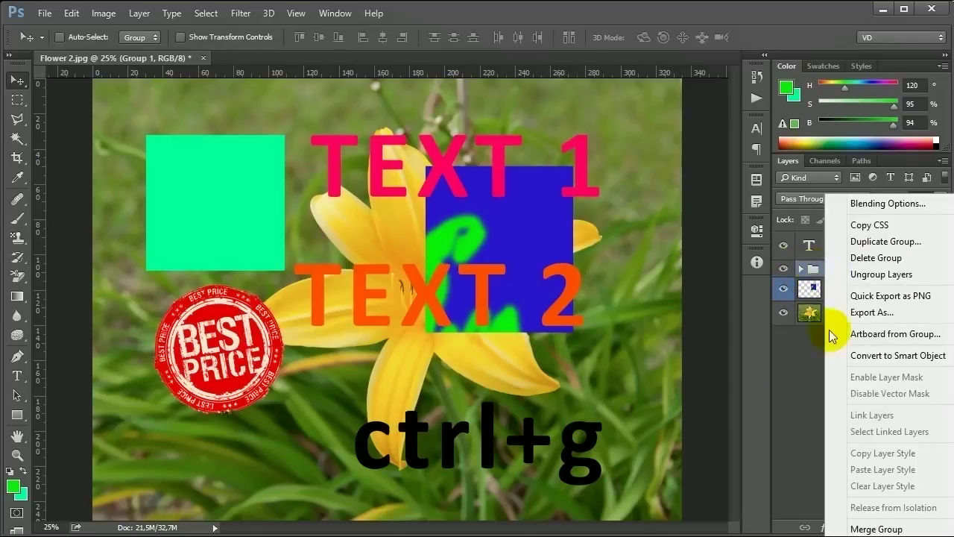
click(857, 273)
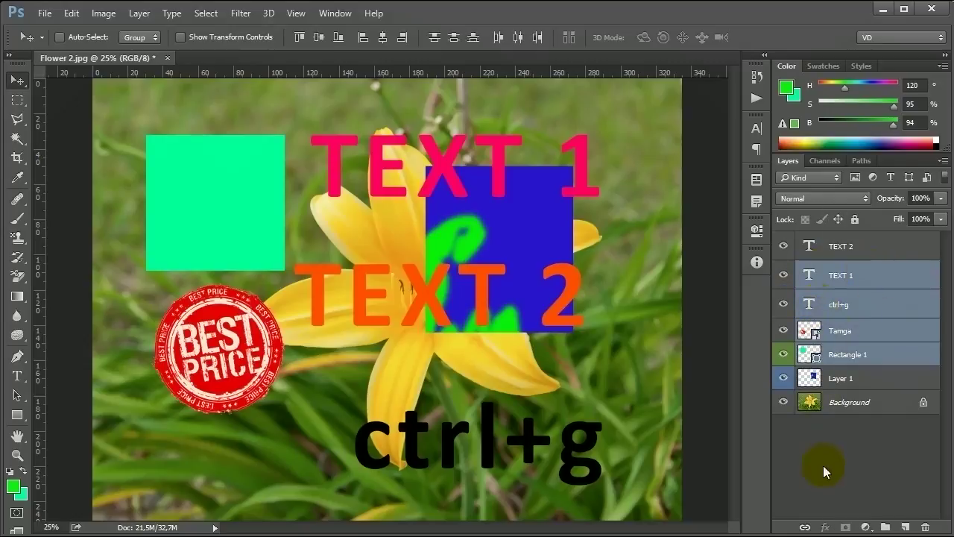
click(821, 466)
- Create a new blank document from the File menu
click(43, 15)
click(393, 64)
key(ctrl+n)
- Accept the new Untitled-1 document and place the BEST PRICE stamp up-left
click(605, 176)
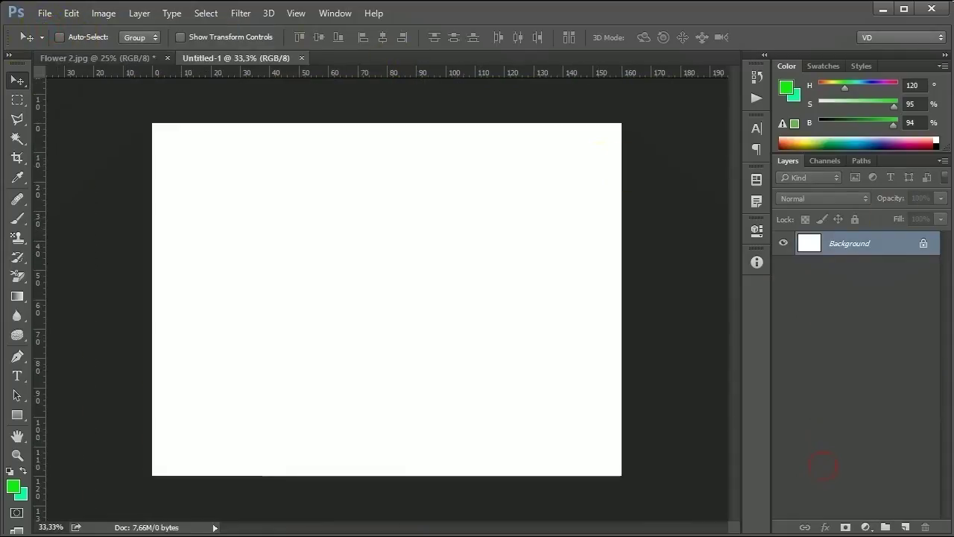
drag(351, 255, 330, 242)
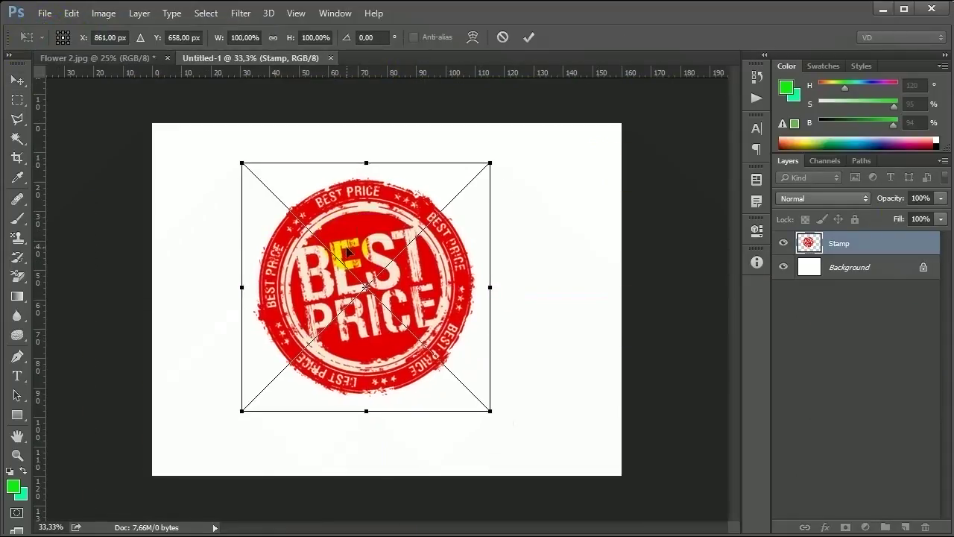
click(887, 406)
- On a new Layer 1, fill a blue rectangle overlapping the stamp's lower right
click(905, 527)
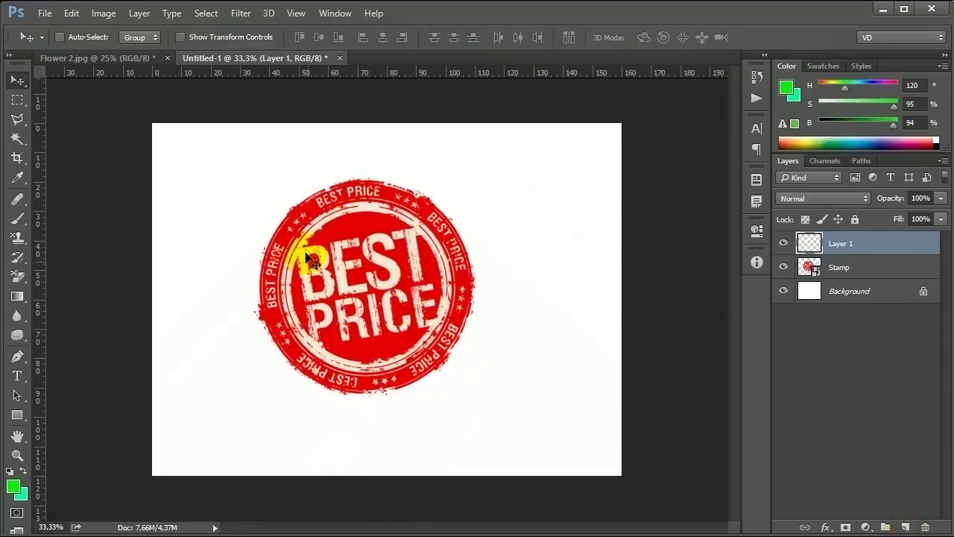
key(m)
drag(369, 246, 537, 459)
right_click(538, 456)
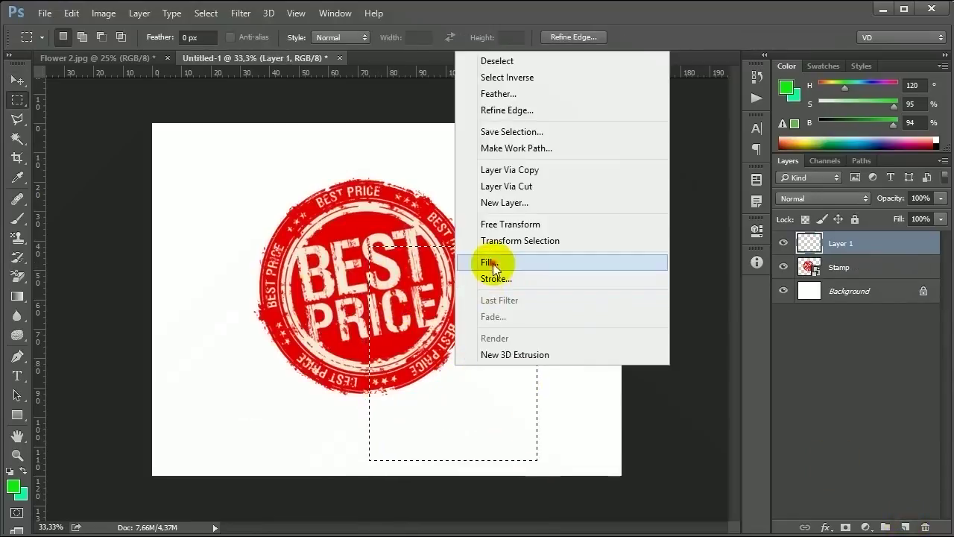
click(489, 262)
click(563, 215)
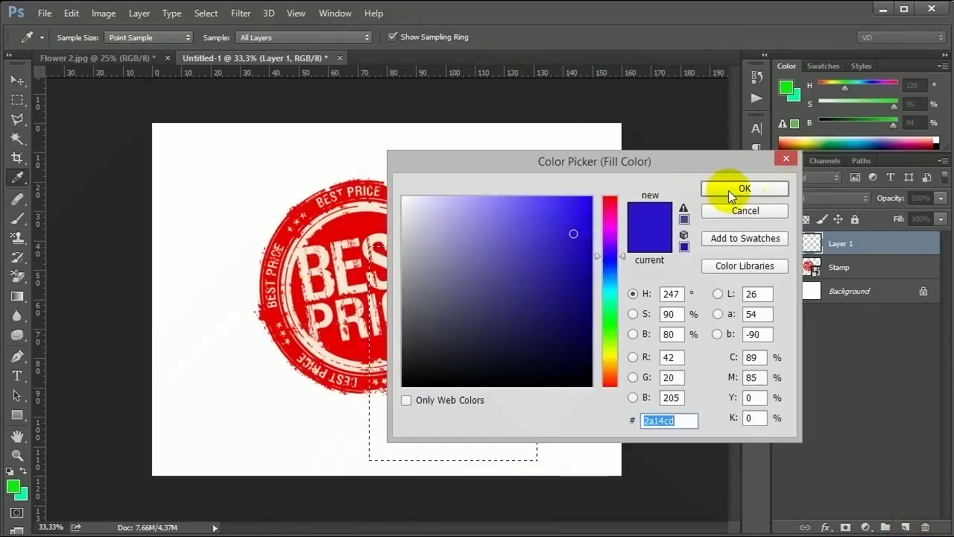
click(728, 190)
click(676, 222)
click(419, 239)
key(v)
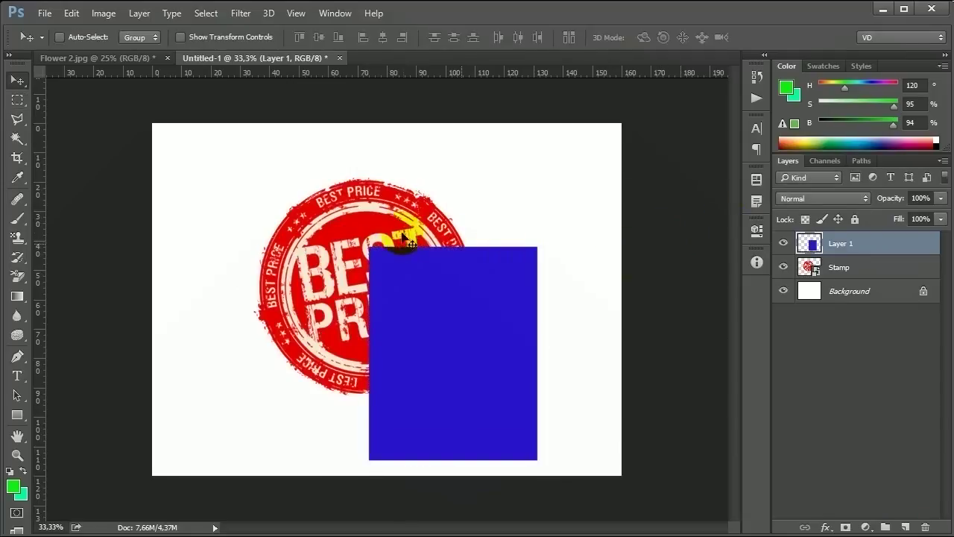
- Put the stamp above the blue rectangle and move both together up-left
drag(812, 267, 850, 238)
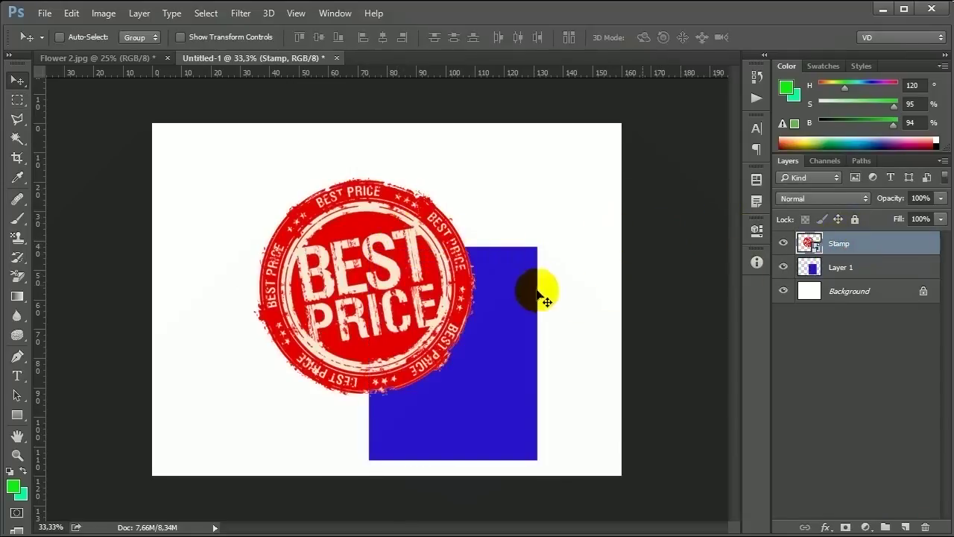
shift+click(839, 273)
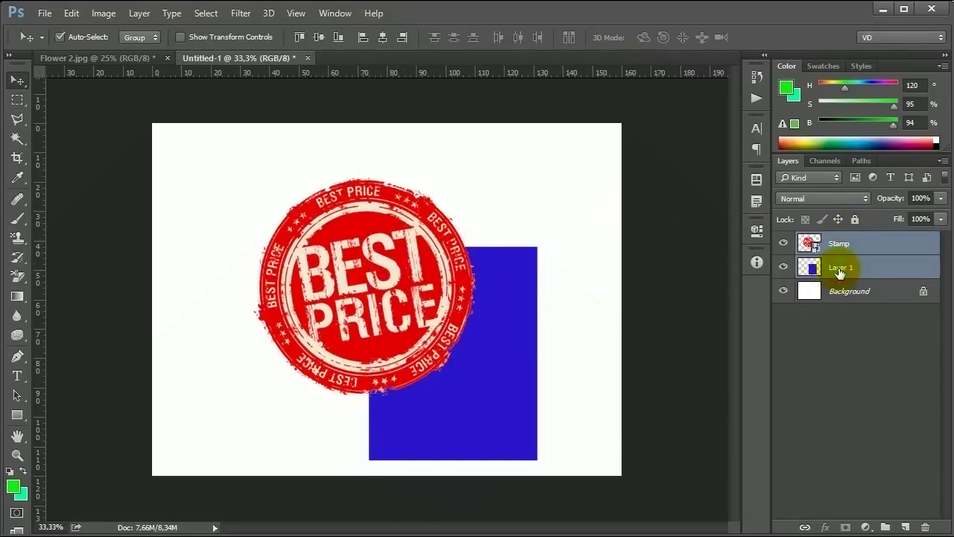
drag(492, 330, 474, 301)
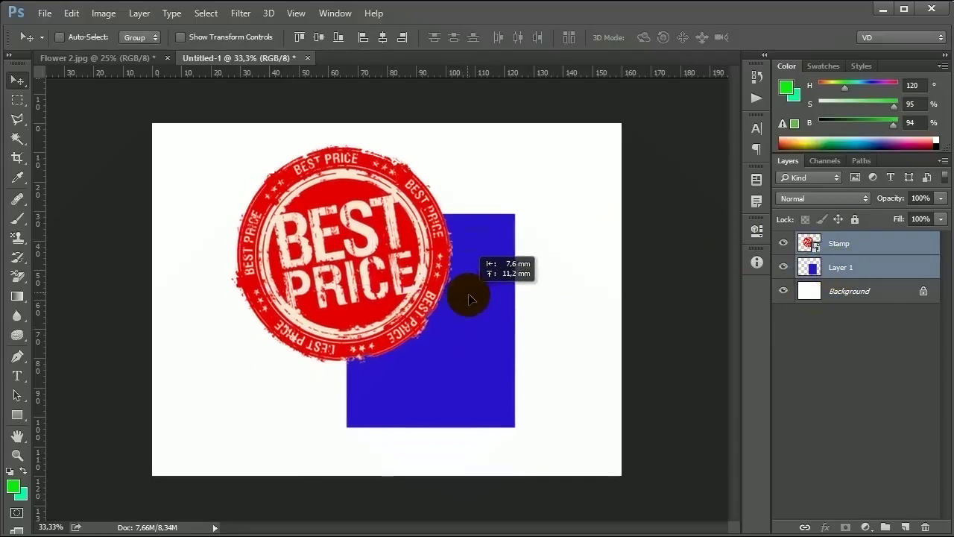
- Add a 'ctrl+e' text label and position it at the lower left of the page
key(t)
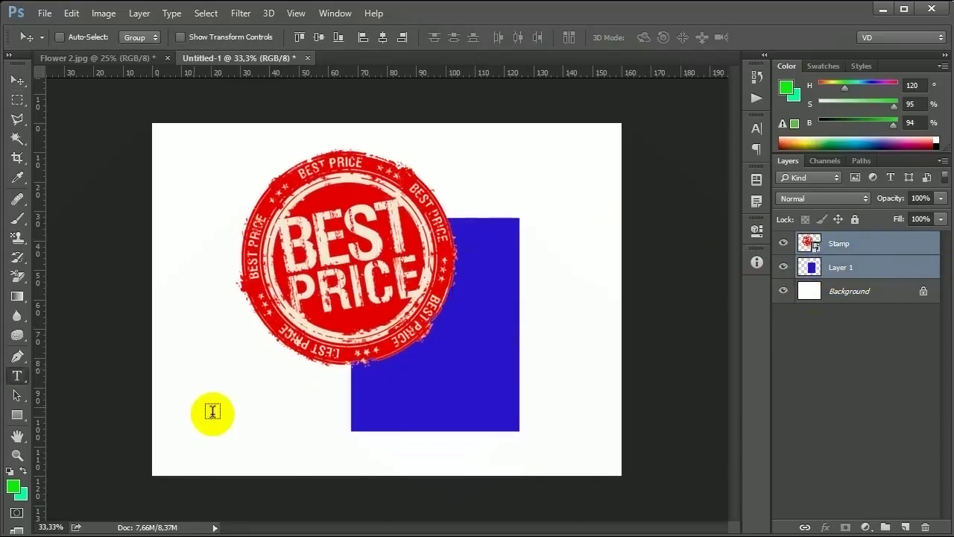
click(223, 415)
text(ctrl)
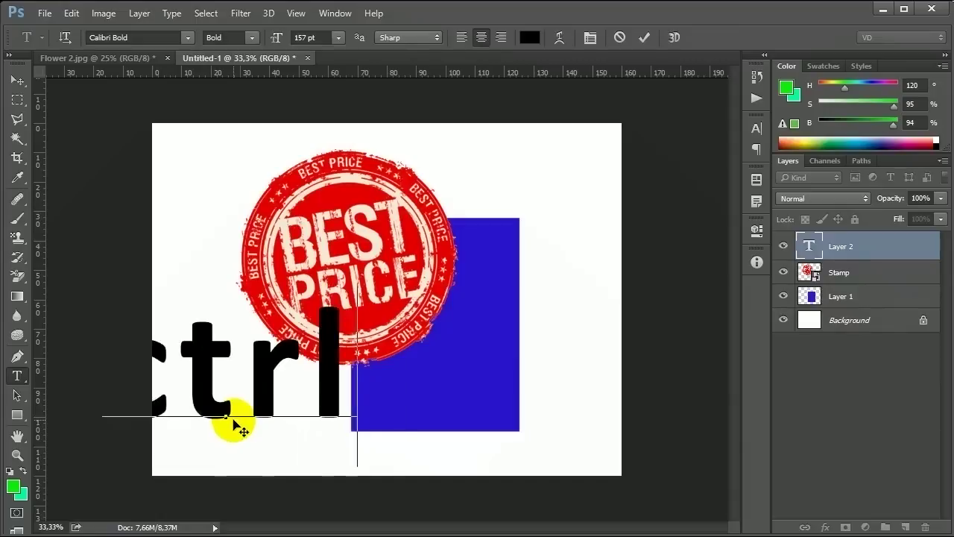
text(+e)
click(17, 79)
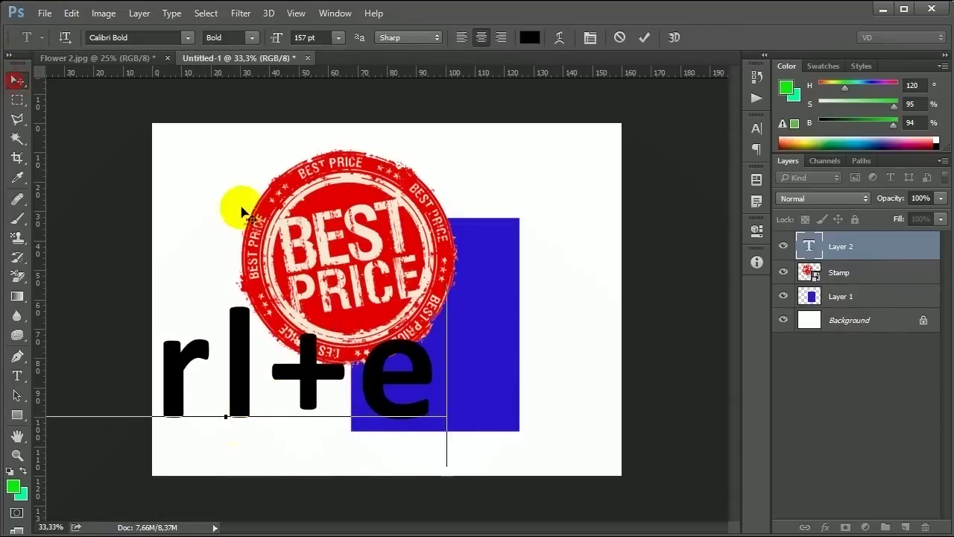
key(ctrl+t)
drag(273, 380, 90, 404)
key(Return)
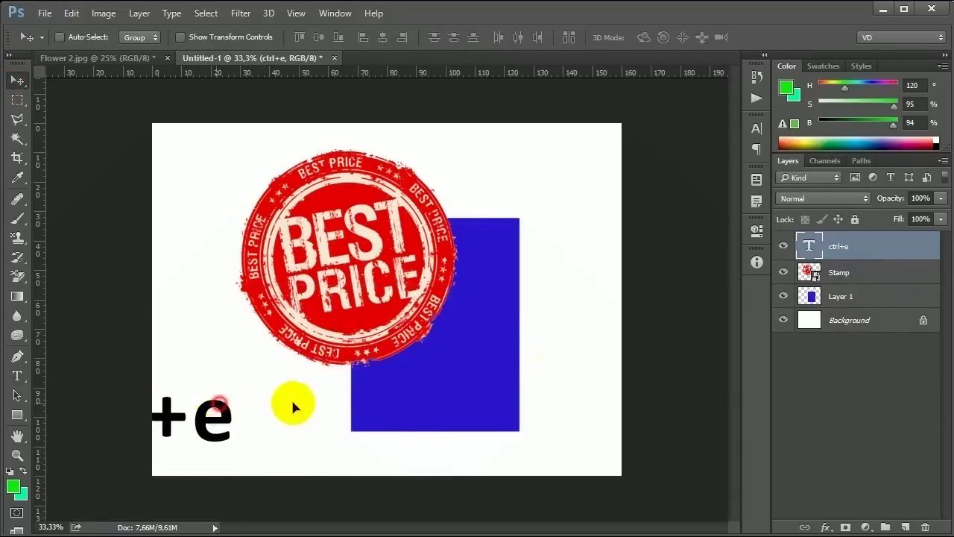
drag(292, 406, 460, 424)
- Merge Layer 1 into the Stamp layer with Ctrl+E and reposition the merged layer
click(894, 269)
ctrl+click(860, 298)
key(ctrl+e)
mouse_move(447, 272)
mouse_down()
mouse_move(568, 257)
mouse_move(582, 245)
mouse_up()
drag(485, 278, 481, 252)
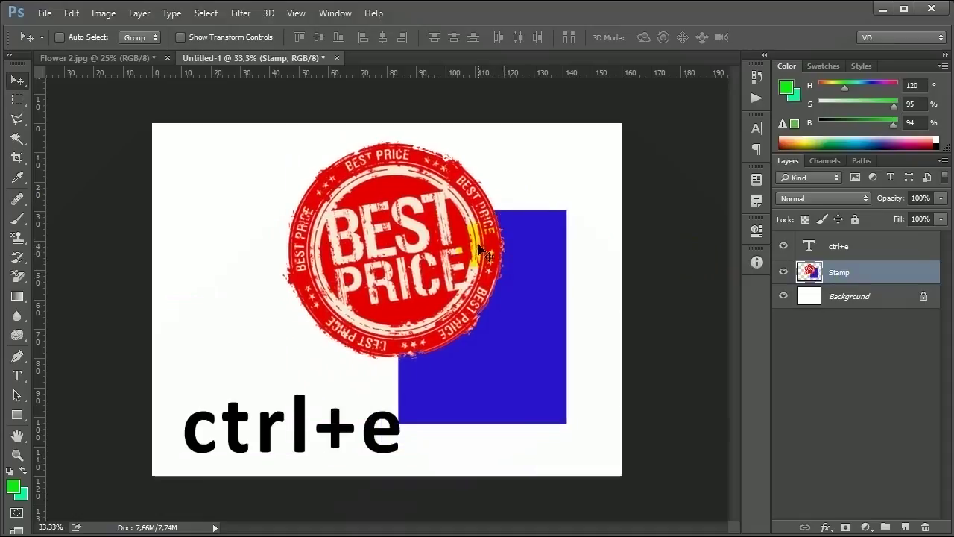
key(ctrl+alt+z)
key(ctrl+alt+z)
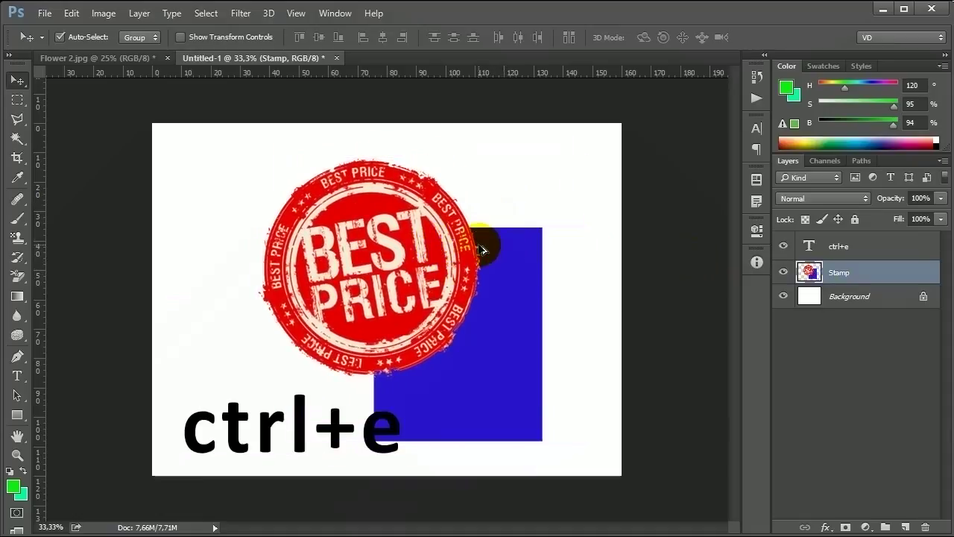
key(ctrl+alt+z)
key(ctrl+alt+z)
key(ctrl+shift+z)
key(ctrl+shift+z)
key(ctrl+shift+z)
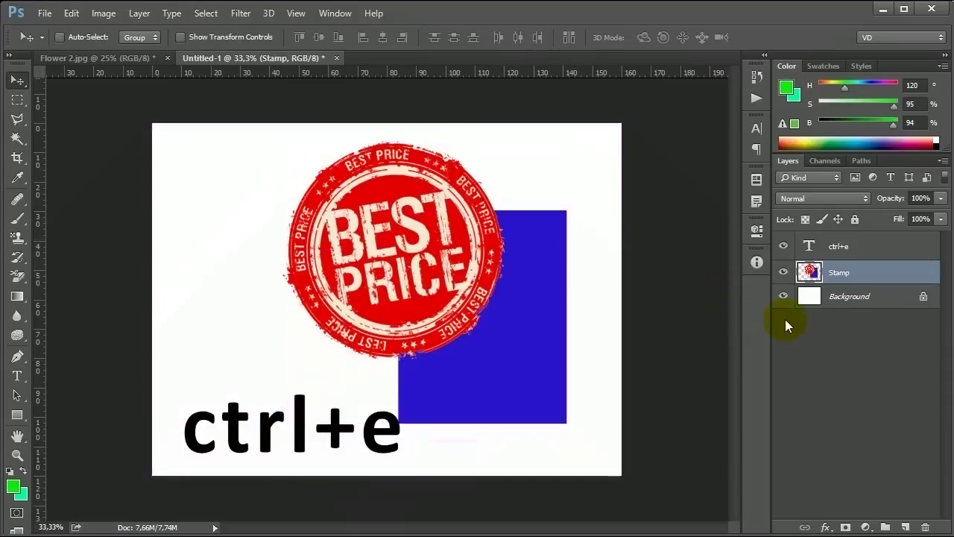
drag(482, 285, 478, 307)
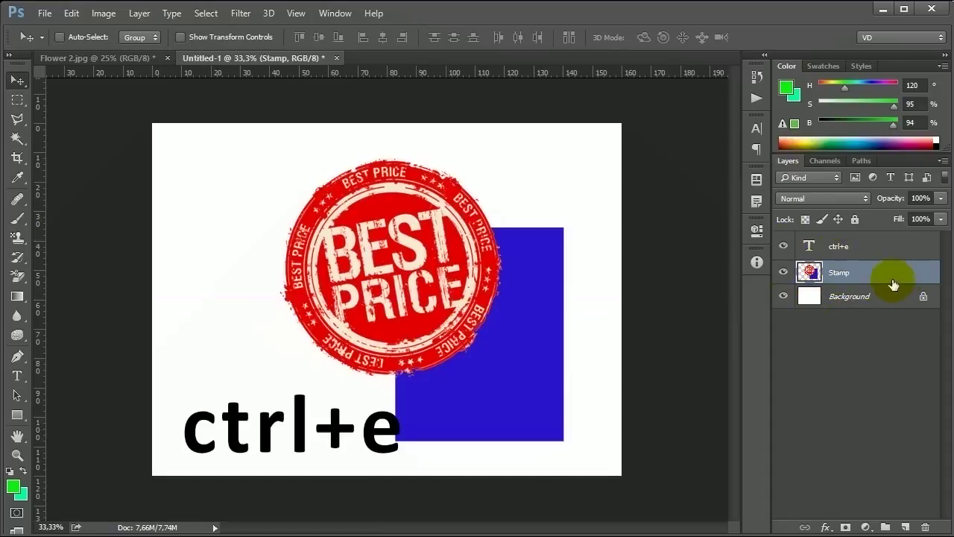
- Change the ctrl+e label to 'ctrl+shift+e' and move it up and right
key(t)
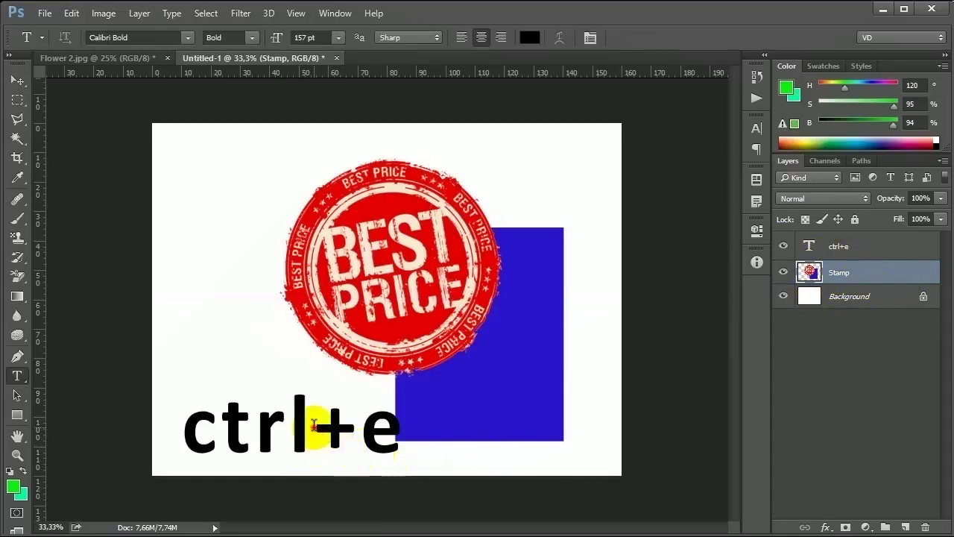
click(315, 424)
text(+shift)
click(18, 79)
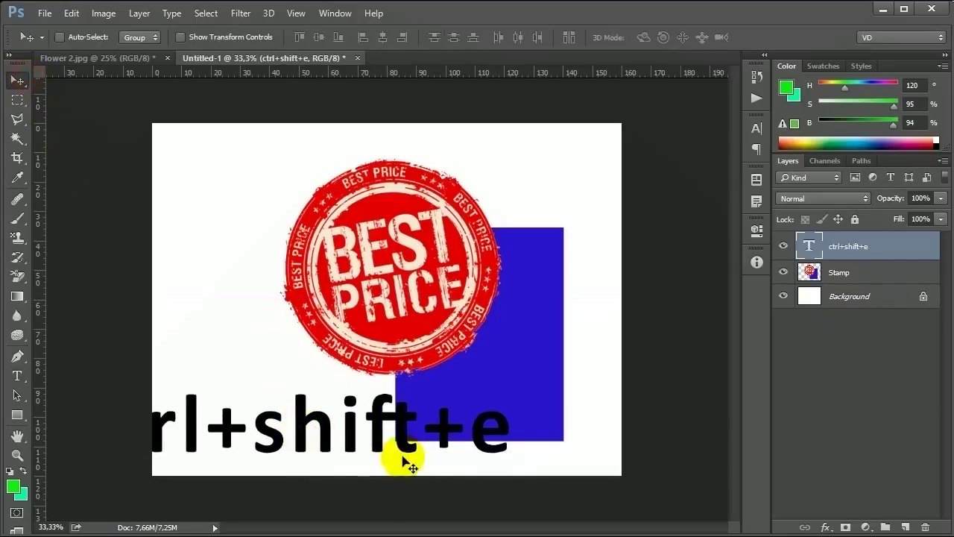
drag(383, 457, 504, 395)
- Merge all visible layers with Ctrl+Shift+E, undo the merge, and return to Flower 2.jpg
key(ctrl+shift+e)
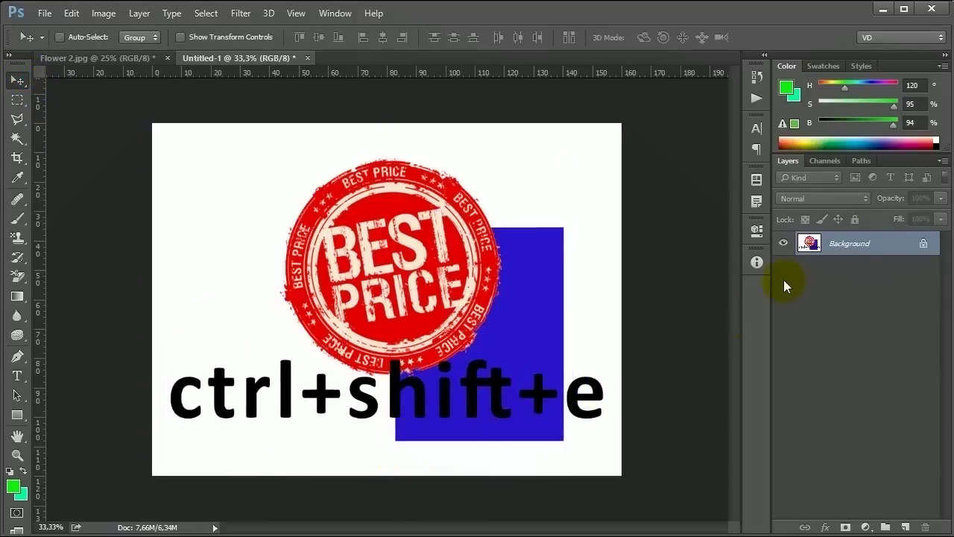
key(ctrl+z)
key(ctrl+z)
key(ctrl+z)
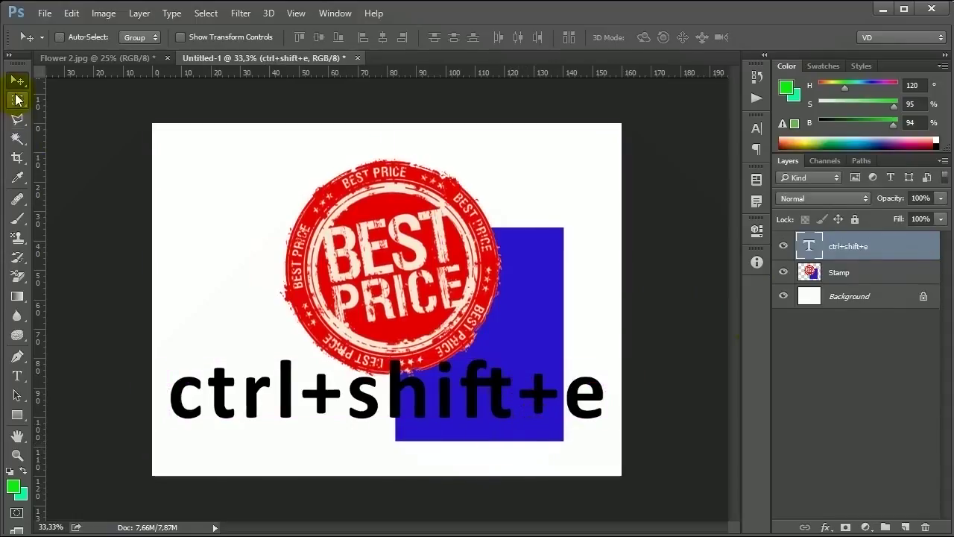
click(876, 366)
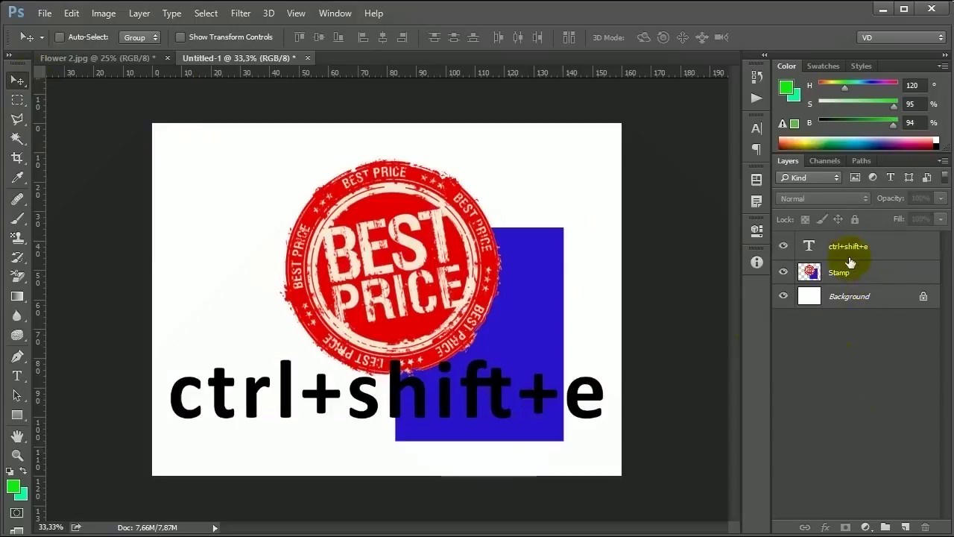
click(95, 60)
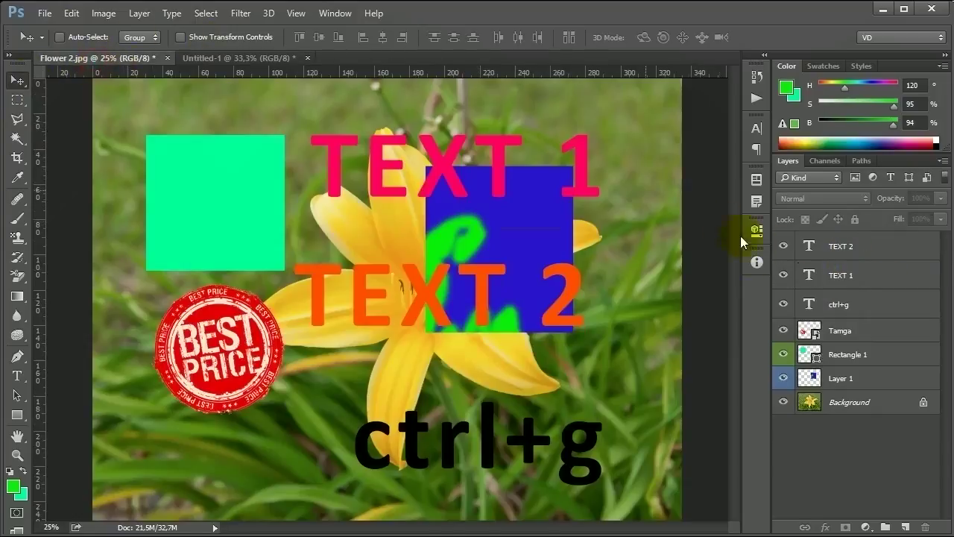
- Delete Layer 1 and Rectangle 1, and hide the Tamga, TEXT 1, TEXT 2 and ctrl+g layers
click(850, 336)
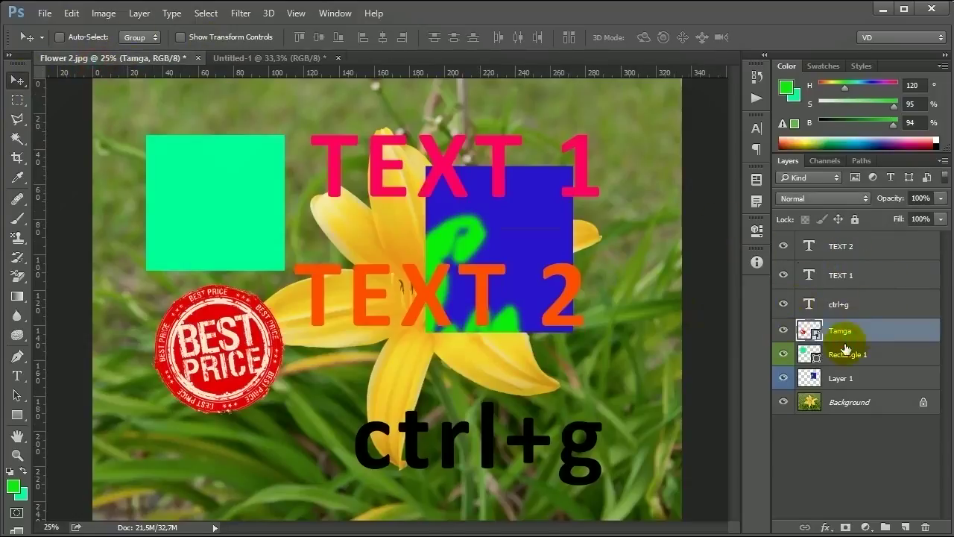
click(842, 361)
drag(840, 378, 924, 527)
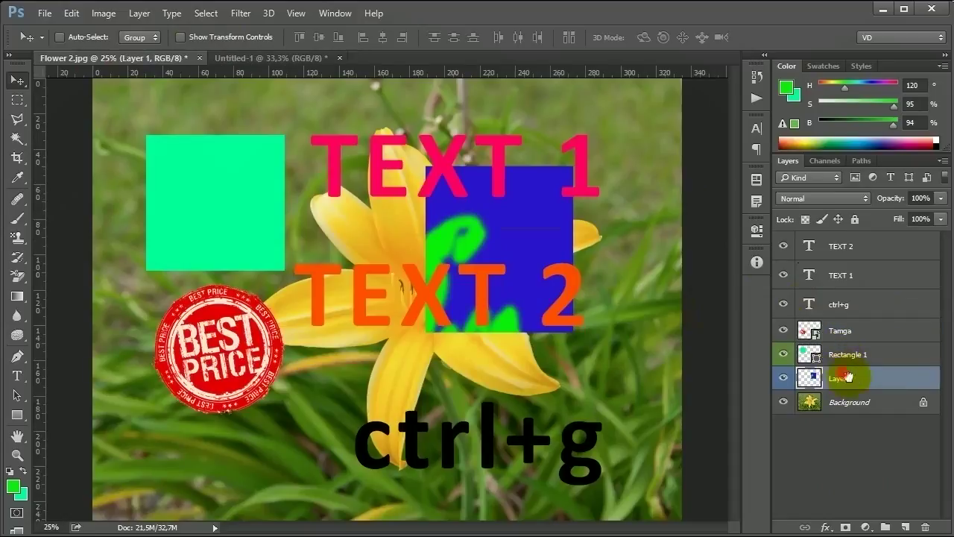
drag(854, 353, 925, 527)
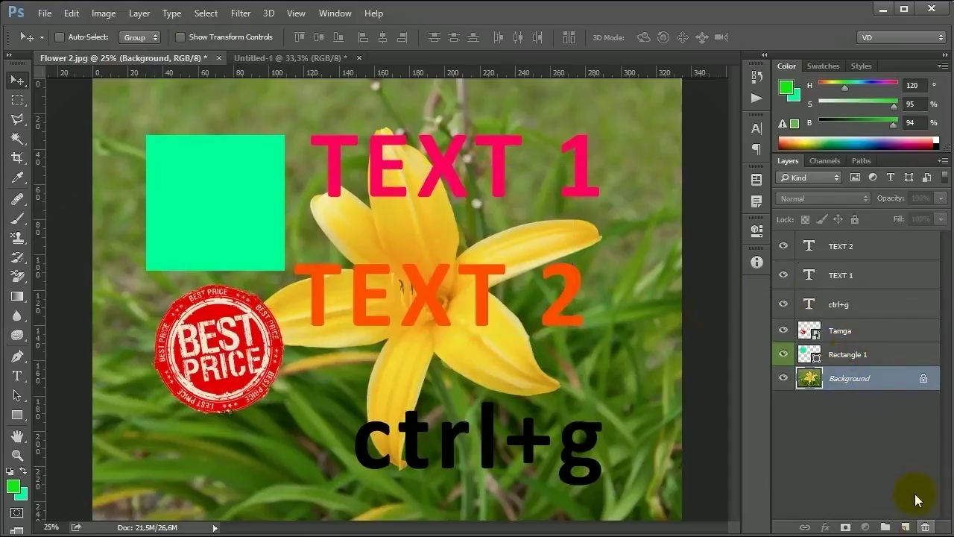
click(784, 330)
drag(784, 246, 783, 275)
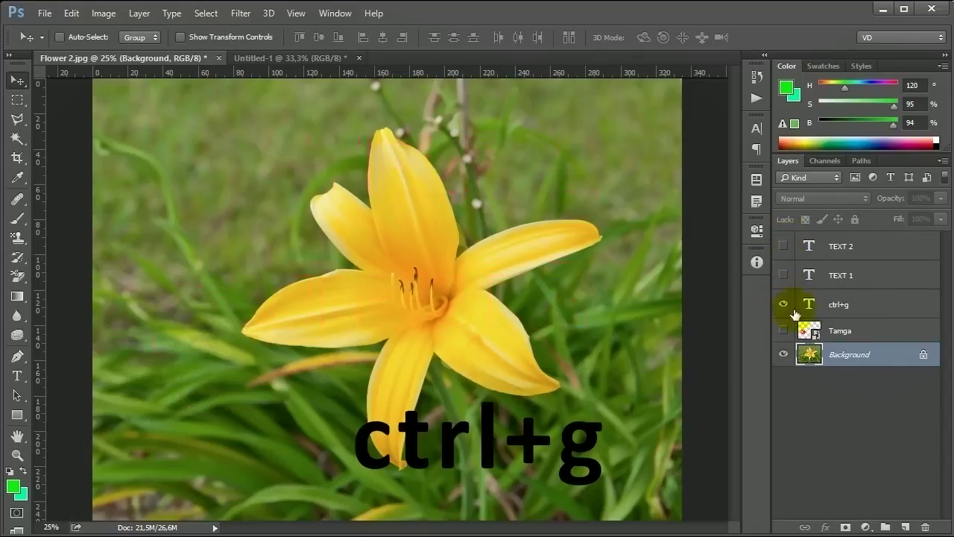
click(783, 305)
- Add a new layer above Tamga and fill a rectangle over the flower's centre with blue
click(798, 332)
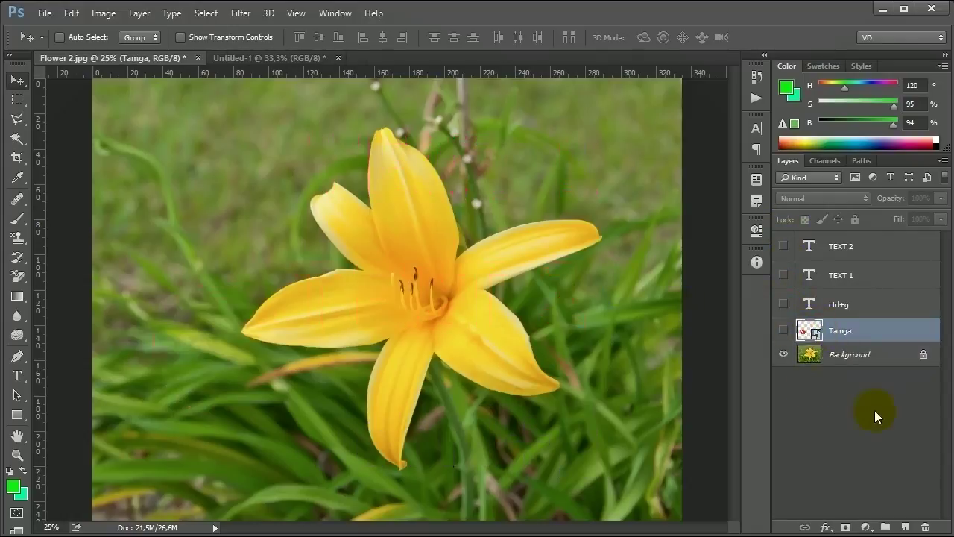
click(904, 527)
click(17, 100)
drag(278, 187, 490, 333)
right_click(491, 313)
click(505, 492)
click(596, 223)
click(596, 258)
click(744, 189)
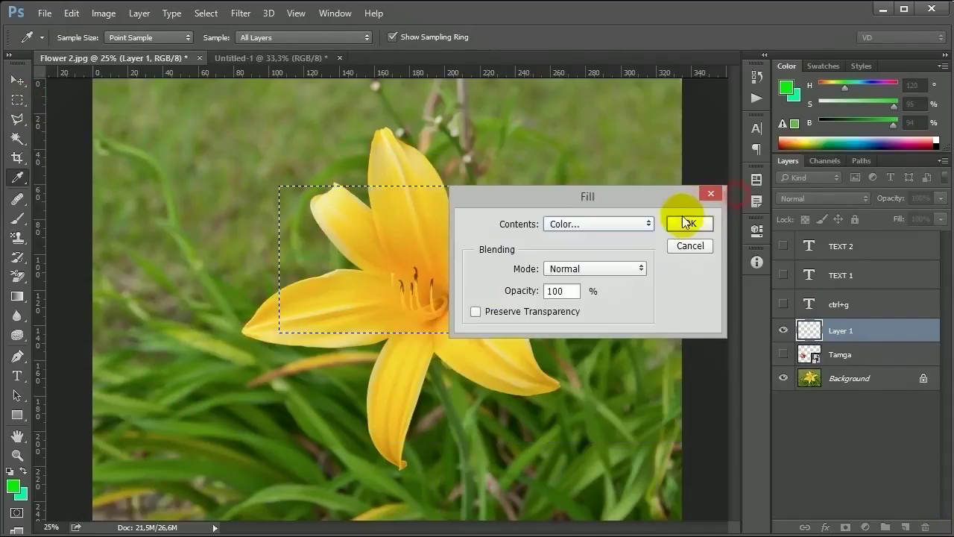
click(685, 219)
key(ctrl+d)
- Select the Background layer, then show and select the ctrl+g text layer
key(v)
click(848, 378)
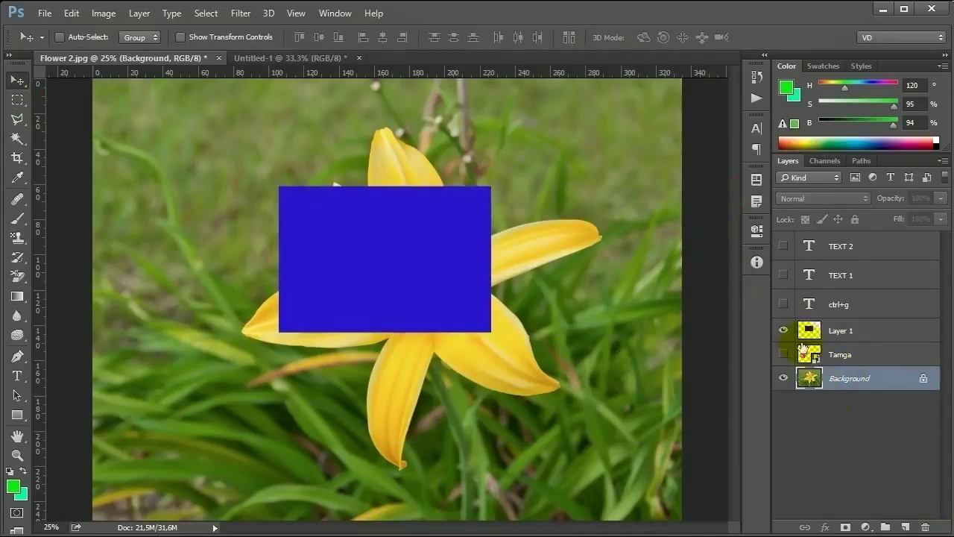
click(835, 311)
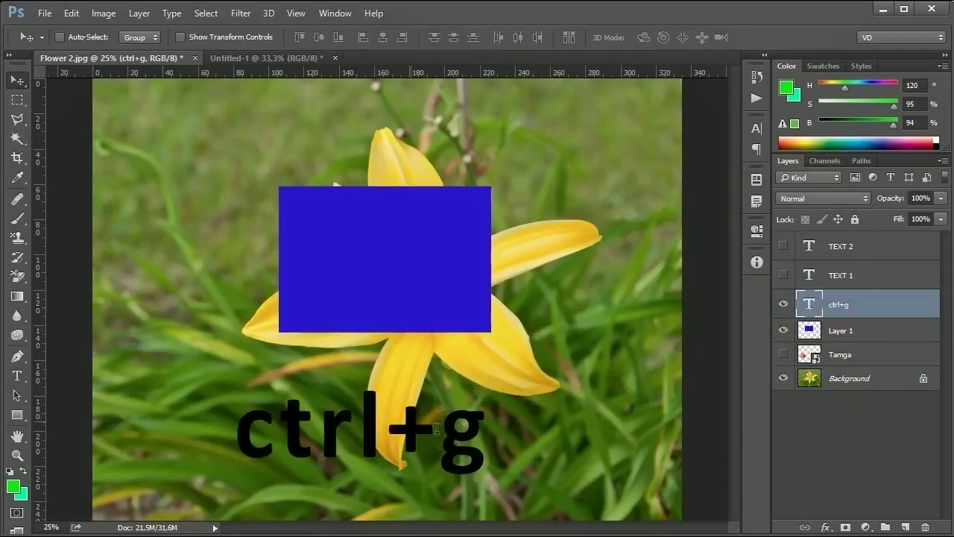
- Change the label to 'ctrl+j' and move it to the lower left
key(t)
drag(441, 429, 481, 427)
text(j)
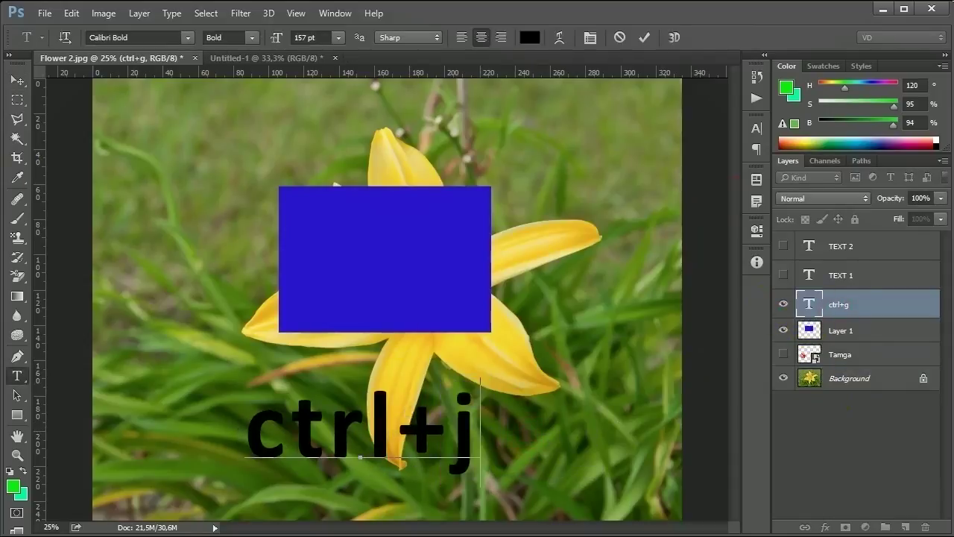
click(16, 80)
drag(407, 417, 290, 421)
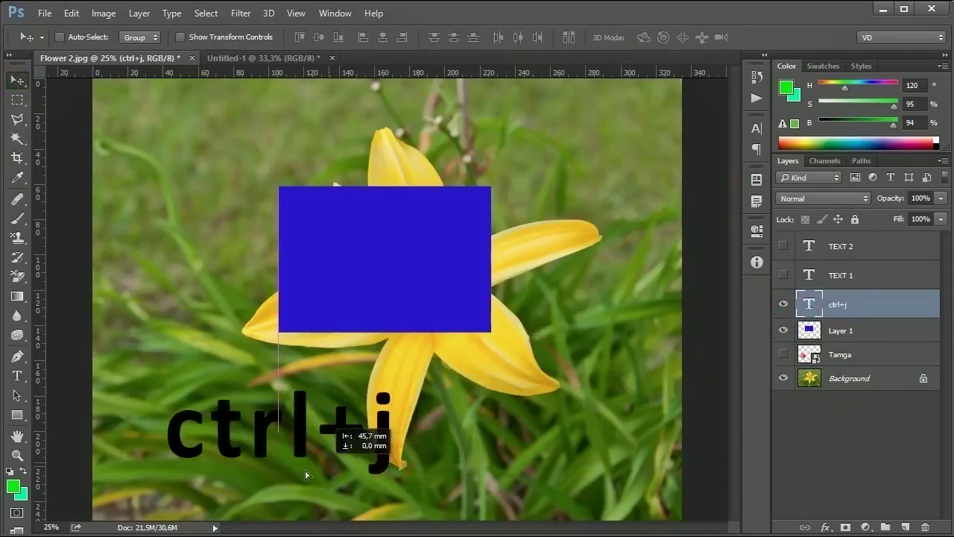
- Duplicate the Background layer and place Background copy above Layer 1
click(819, 383)
key(ctrl+j)
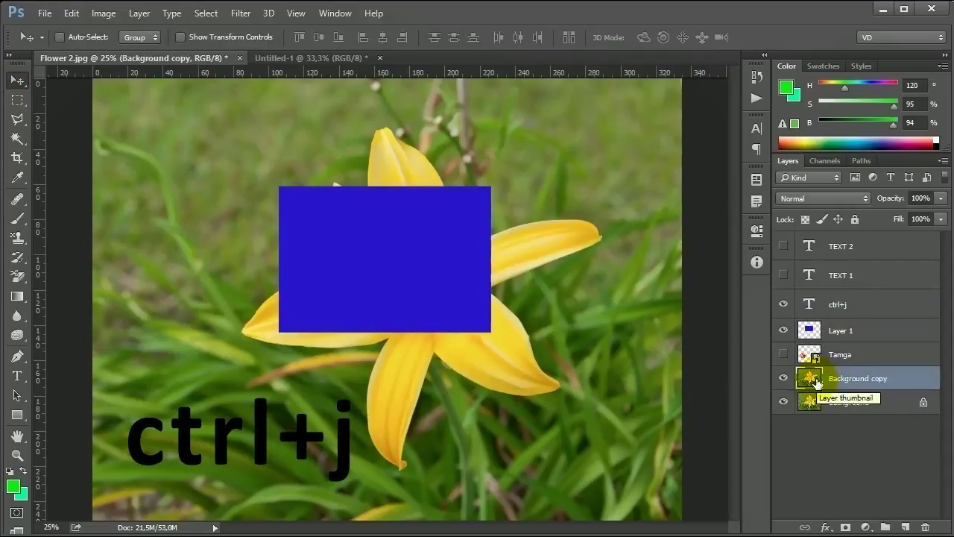
drag(824, 382, 869, 321)
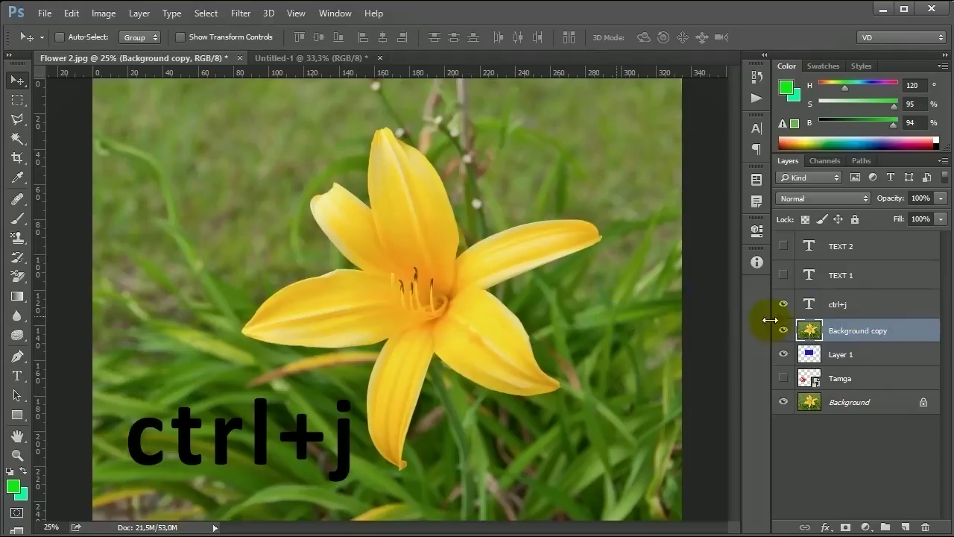
- Clip the Background copy flower photo into Layer 1's rectangle
click(809, 356)
click(782, 330)
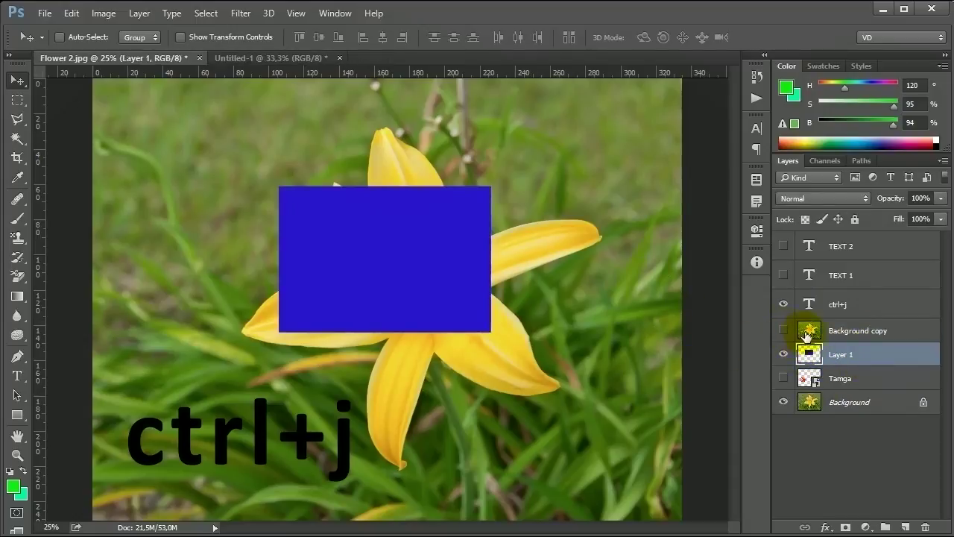
click(782, 330)
click(831, 334)
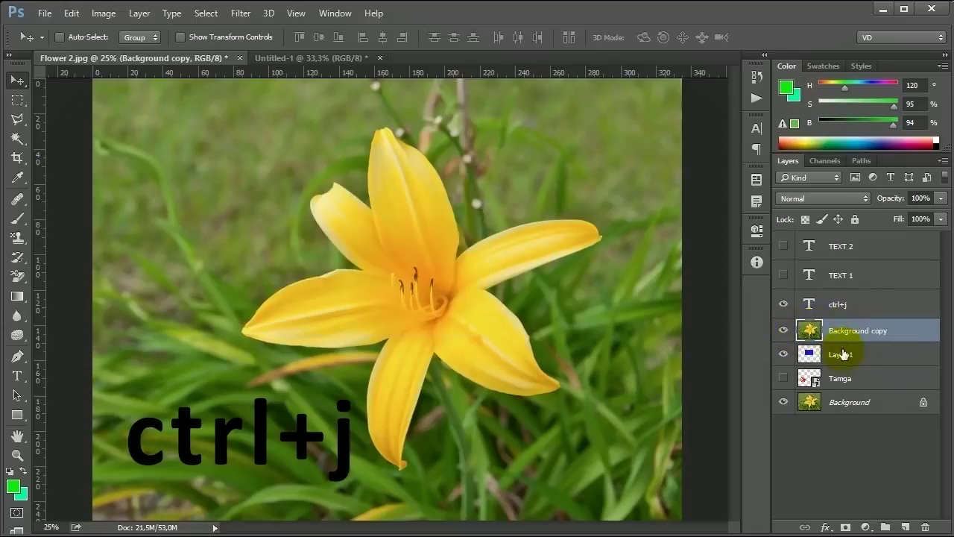
click(820, 357)
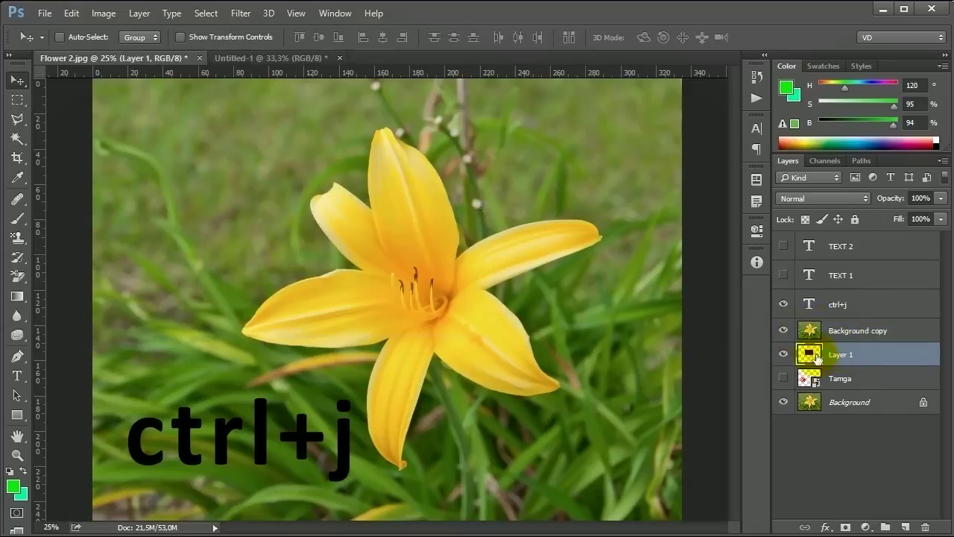
click(835, 337)
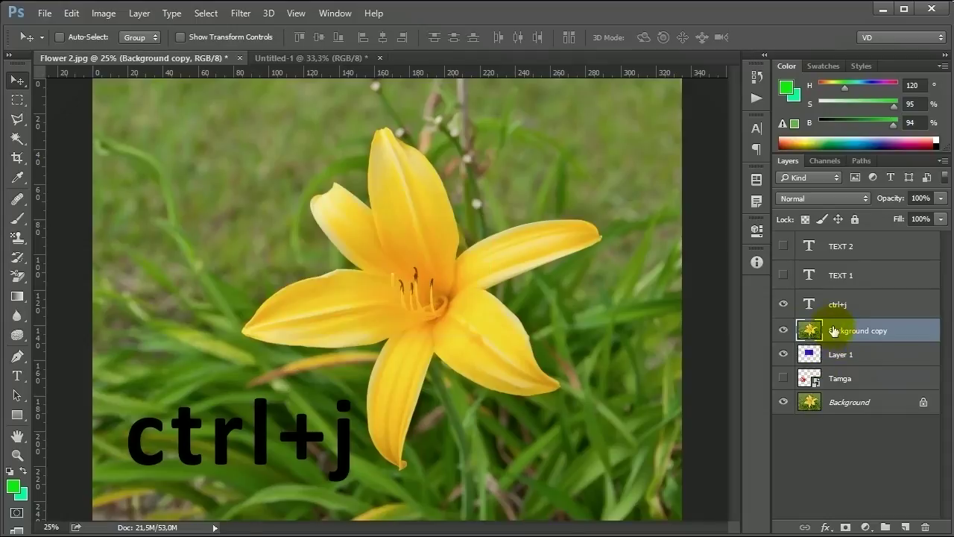
right_click(833, 332)
click(877, 269)
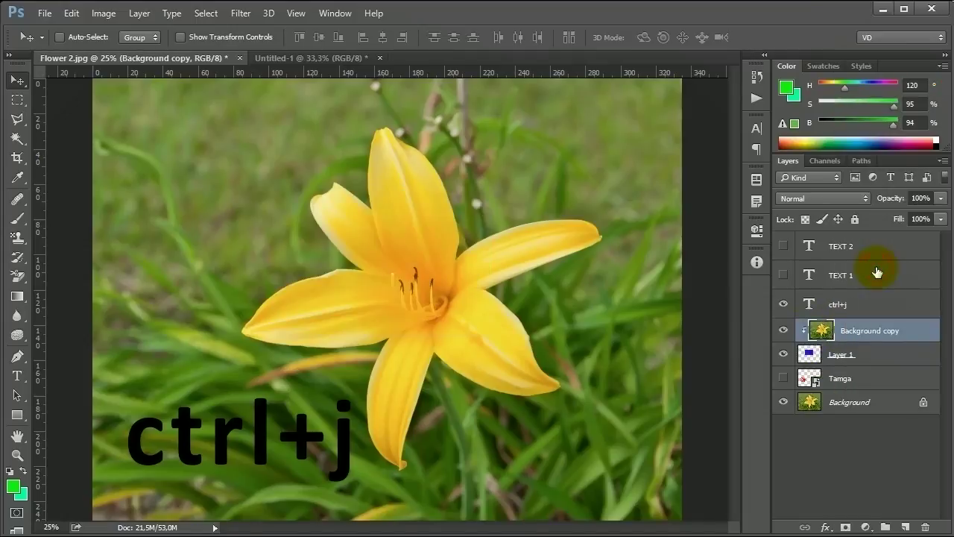
- Hide Background, center Layer 1's shape, shift the photo up-left, then release the clipping mask
click(816, 356)
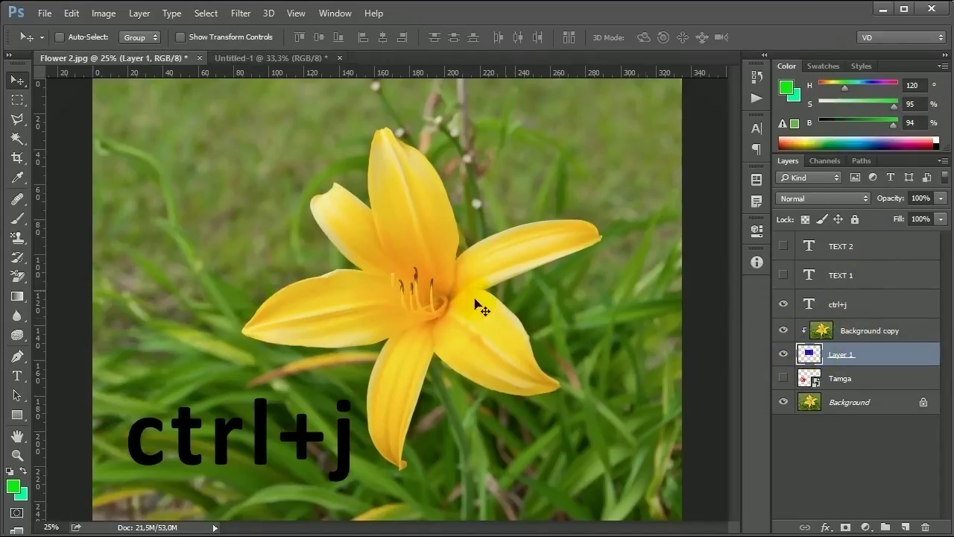
click(784, 402)
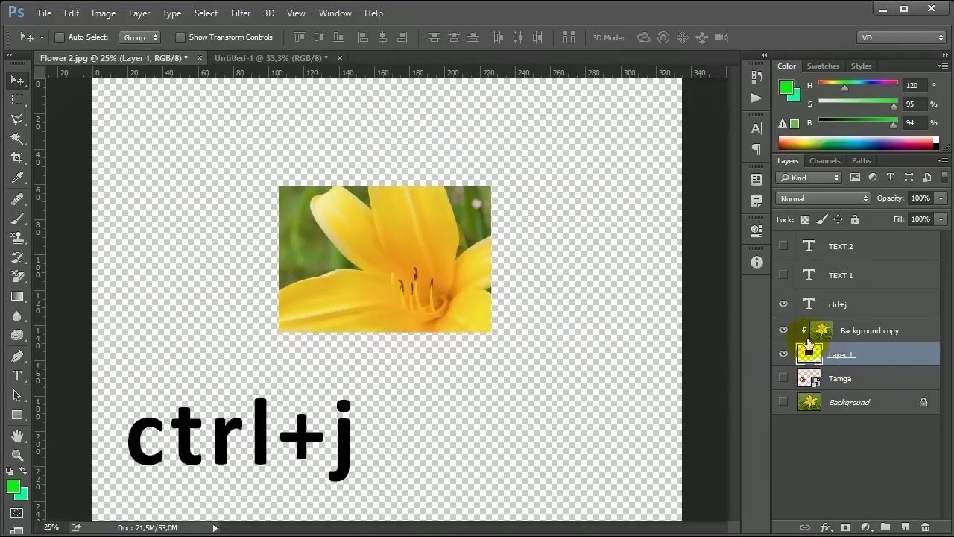
drag(460, 344, 509, 296)
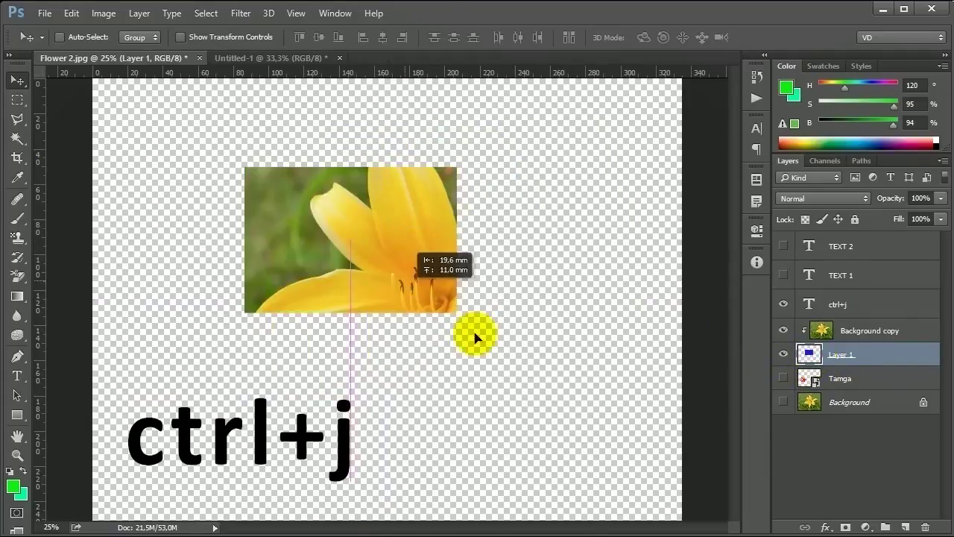
drag(509, 296, 532, 273)
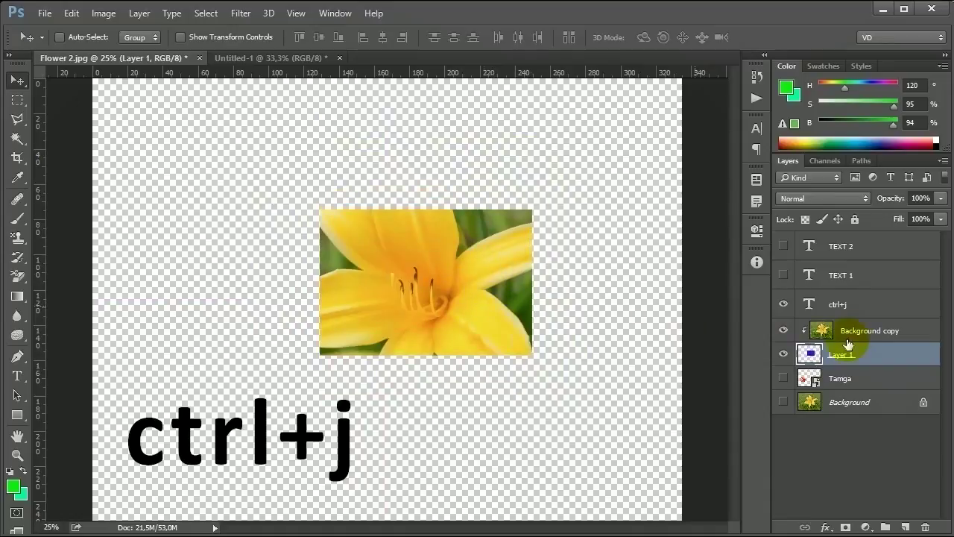
click(832, 331)
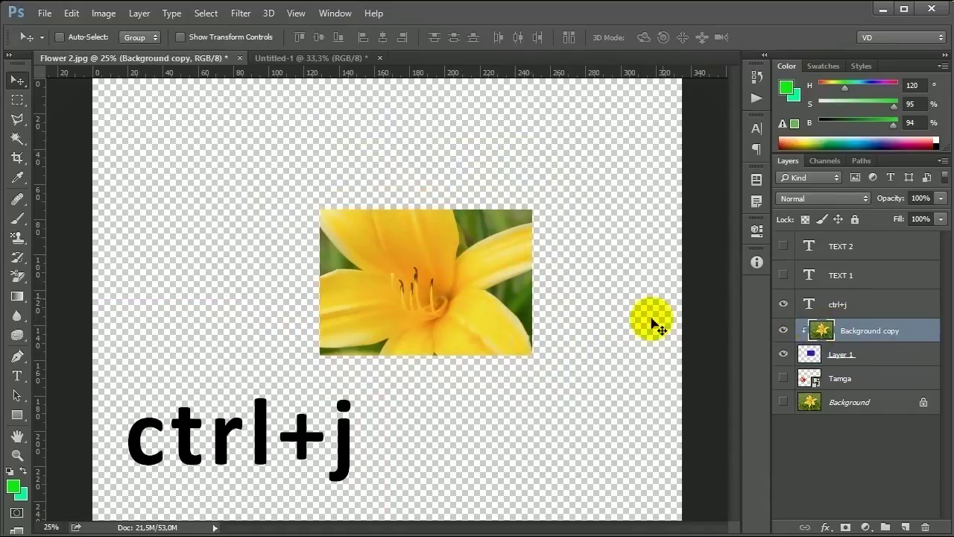
mouse_move(502, 277)
mouse_down()
mouse_move(416, 289)
mouse_move(582, 246)
mouse_move(521, 192)
mouse_move(404, 241)
mouse_move(437, 214)
mouse_move(413, 177)
mouse_up()
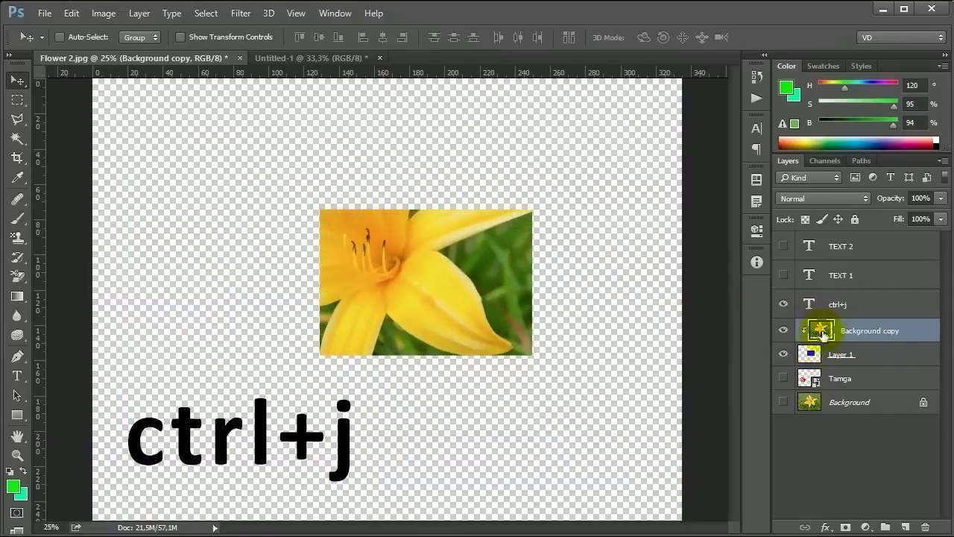
right_click(847, 332)
click(827, 268)
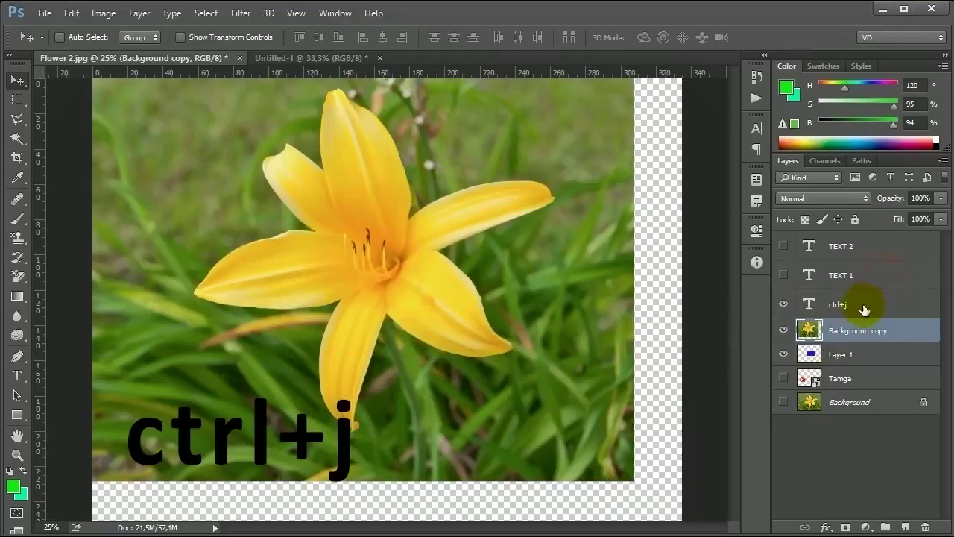
- Shift the flower photo, clip and nudge it in Layer 1, release it, and show TEXT 2
mouse_move(446, 353)
mouse_down()
mouse_move(485, 366)
mouse_move(462, 368)
mouse_move(485, 368)
mouse_up()
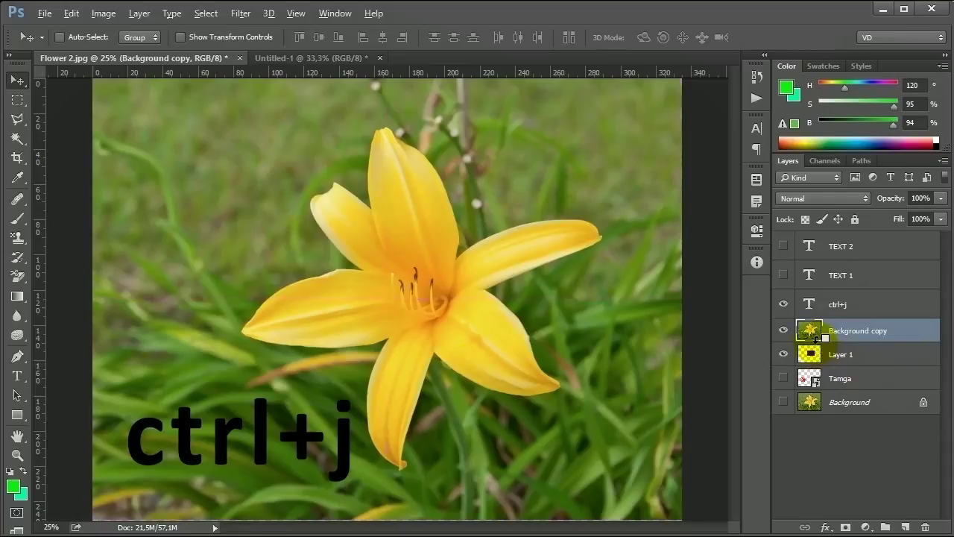
alt+click(816, 341)
mouse_move(395, 292)
mouse_down()
mouse_move(448, 293)
mouse_move(427, 253)
mouse_up()
alt+click(816, 342)
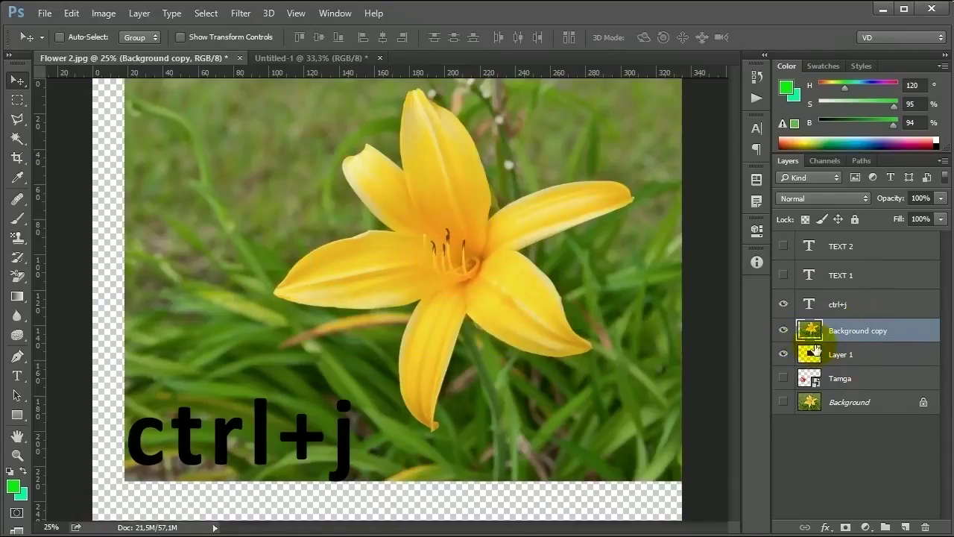
click(783, 247)
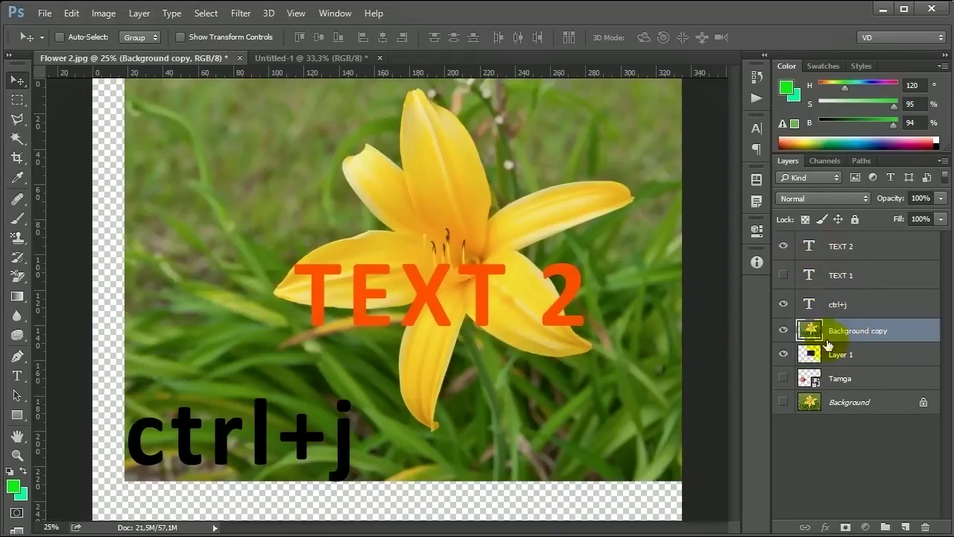
- Move TEXT 2 below Background copy and look through the type tool variants
drag(825, 282, 829, 332)
click(17, 376)
right_click(16, 375)
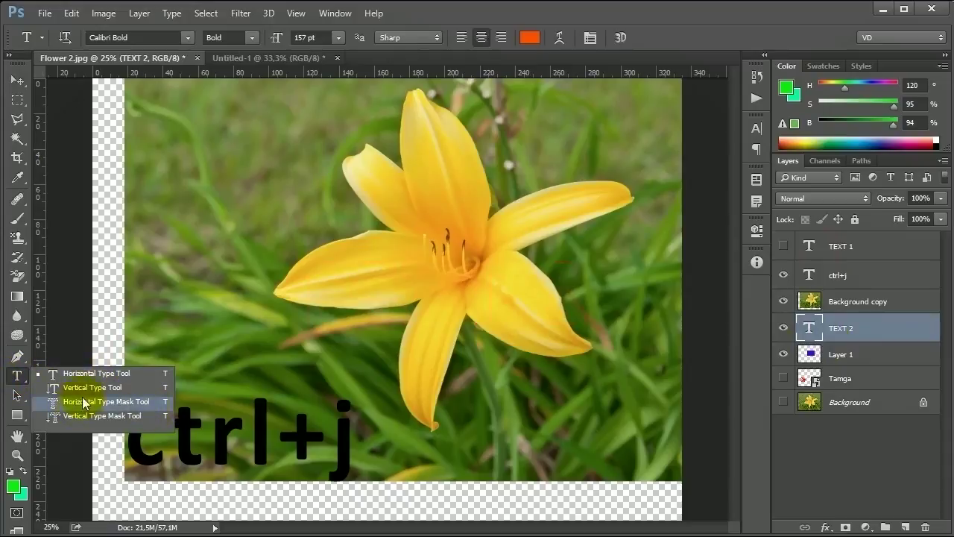
click(16, 381)
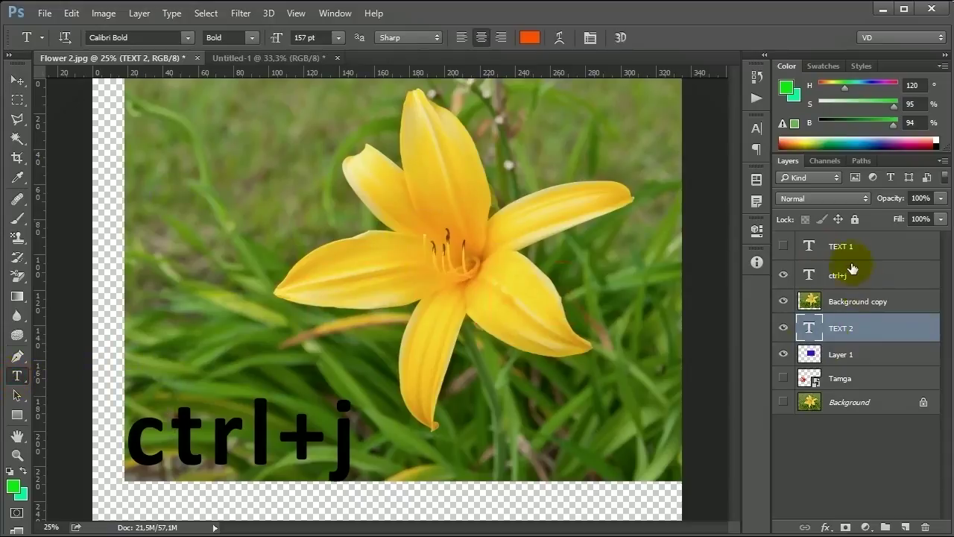
- Reorder TEXT 1 and TEXT 2, ending with Background copy directly above TEXT 2
click(828, 253)
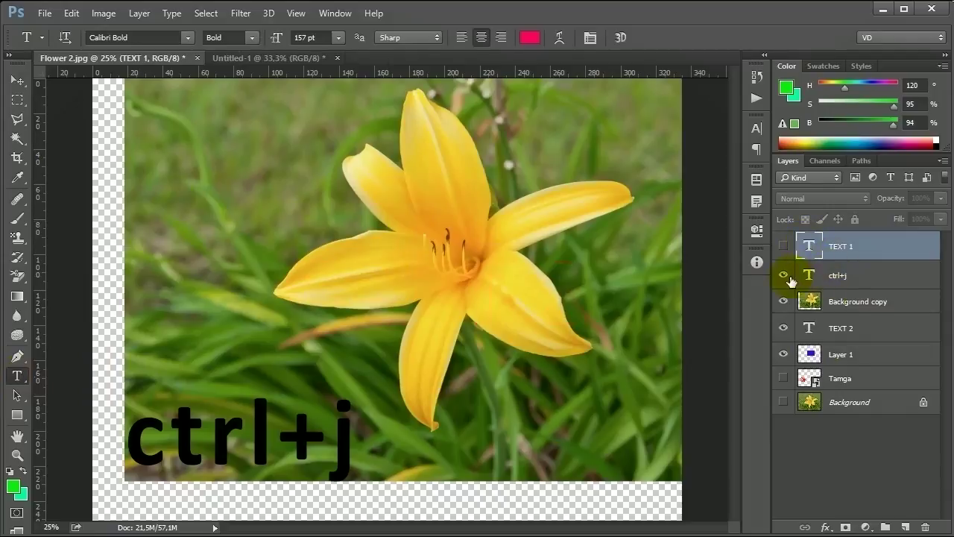
mouse_move(820, 244)
mouse_down()
mouse_move(831, 309)
mouse_move(841, 245)
mouse_up()
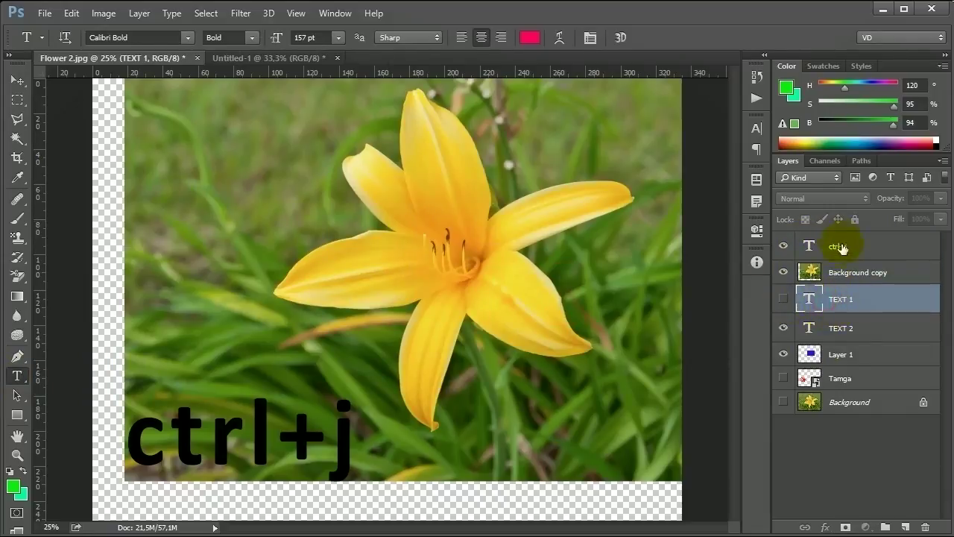
click(835, 332)
click(17, 80)
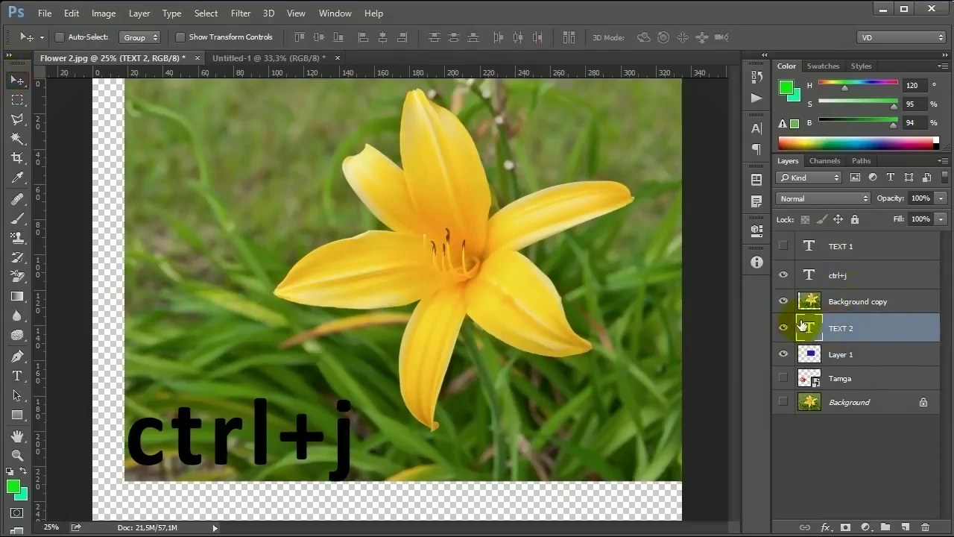
drag(824, 326, 827, 299)
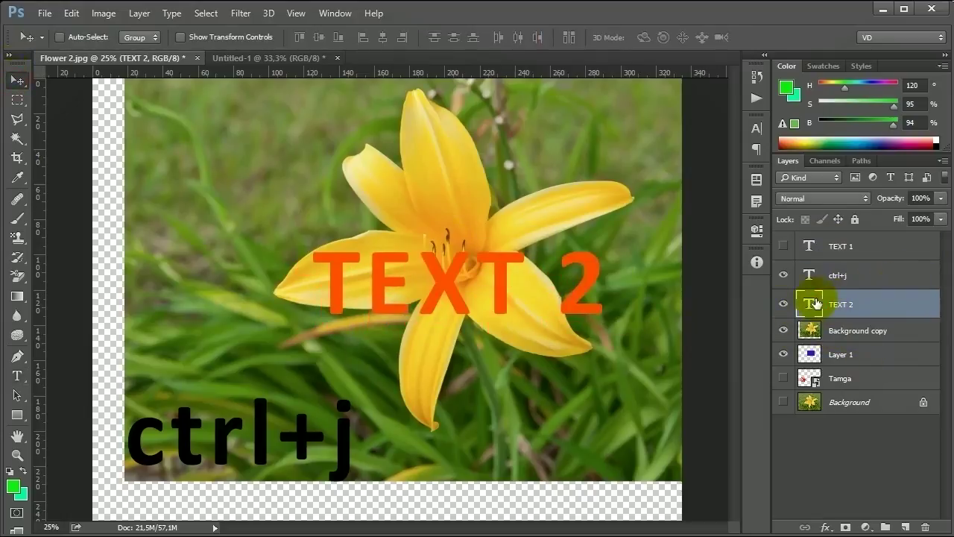
drag(834, 334, 820, 329)
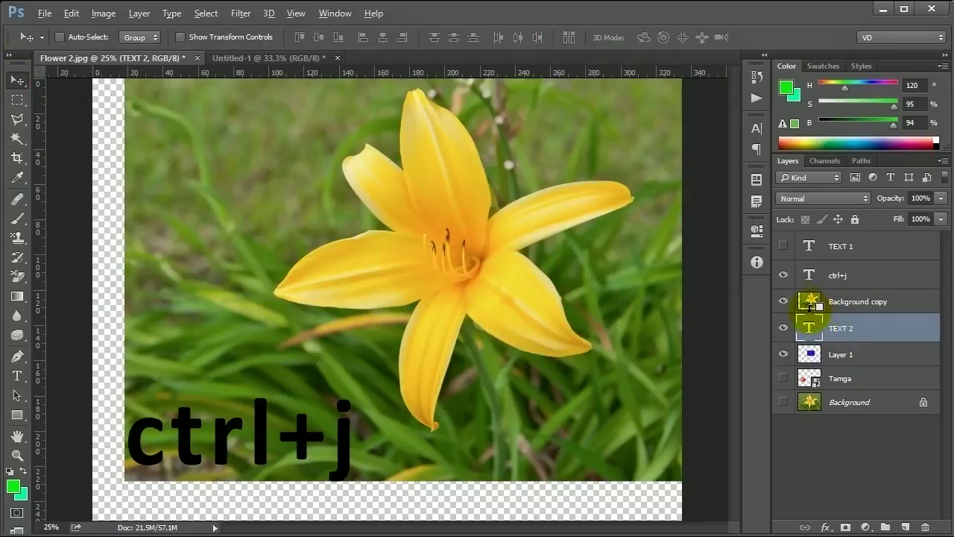
- Clip the flower photo into TEXT 2, move the blue box down-right, and reposition TEXT 2
alt+click(810, 314)
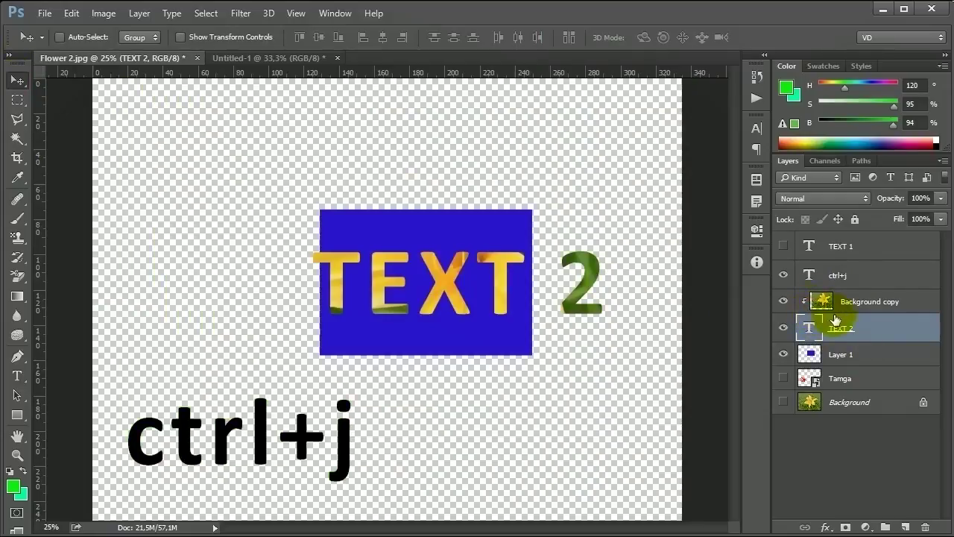
click(808, 354)
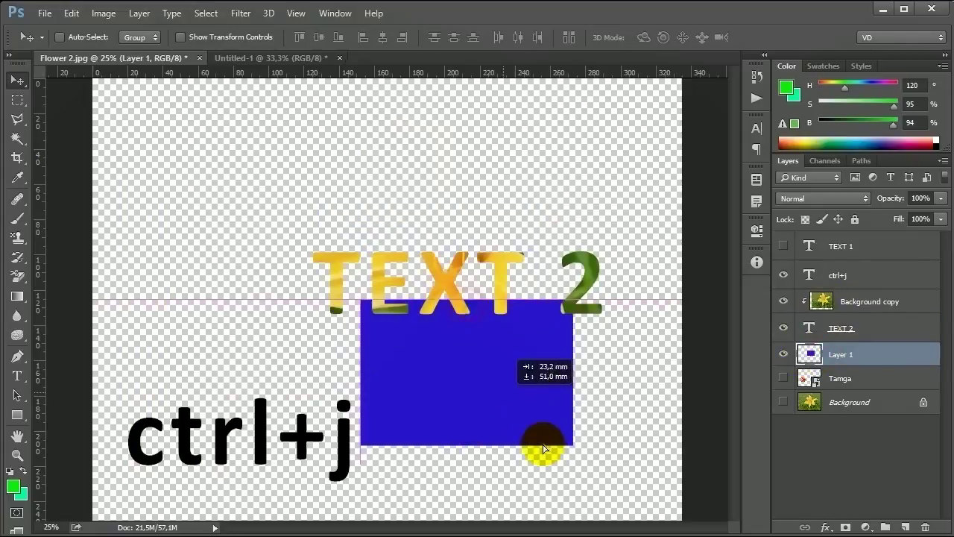
drag(562, 347, 641, 504)
click(827, 328)
drag(511, 291, 376, 319)
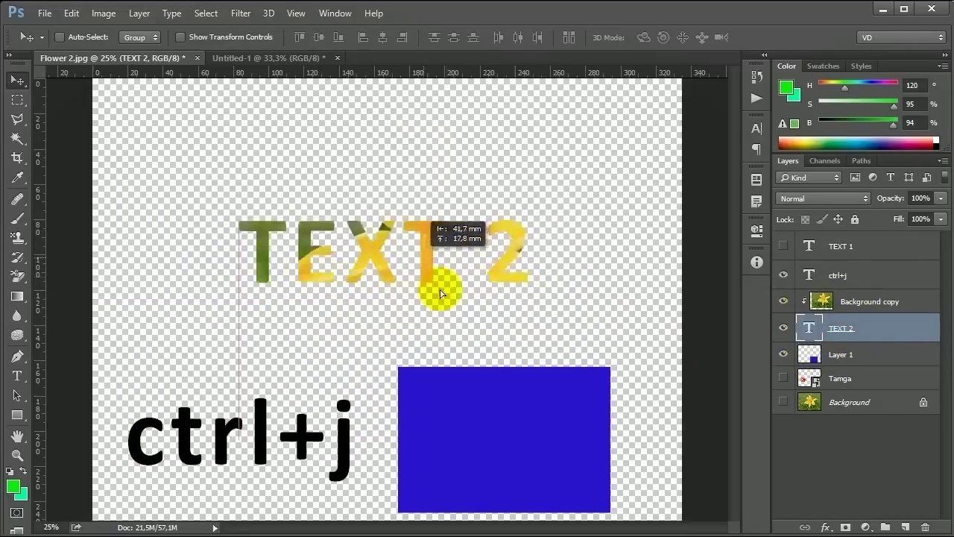
drag(376, 318, 459, 272)
- Shift the flower within the TEXT 2 letters, move both together, then release the clip
click(836, 300)
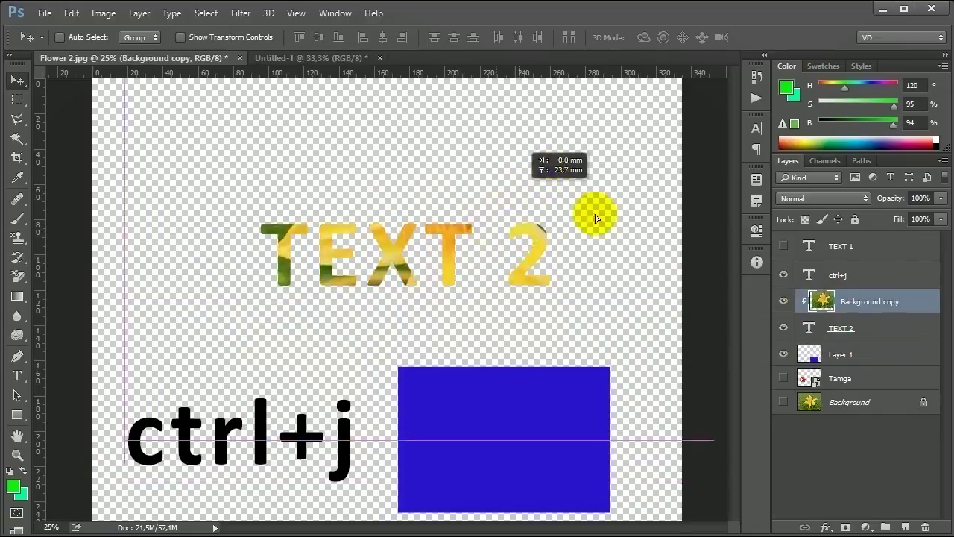
drag(494, 225, 511, 213)
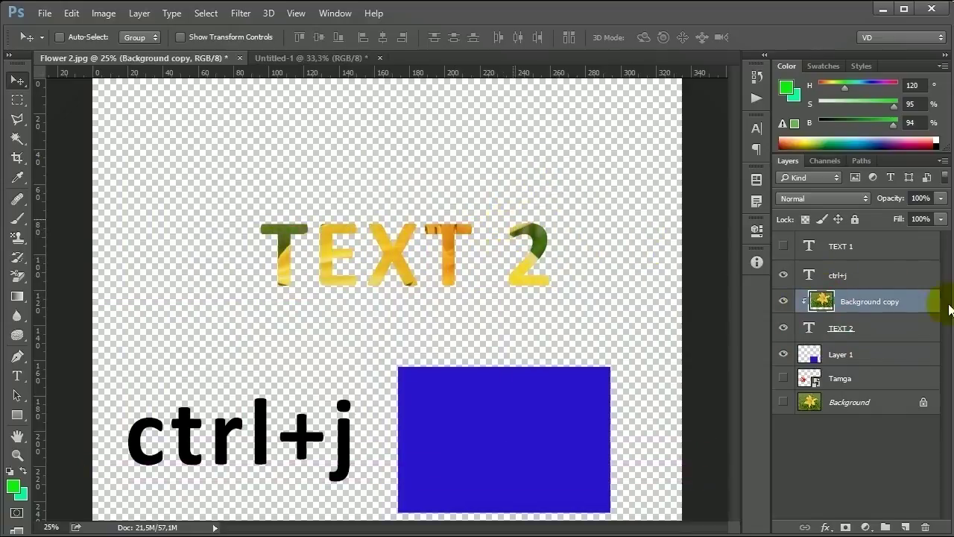
shift+click(874, 328)
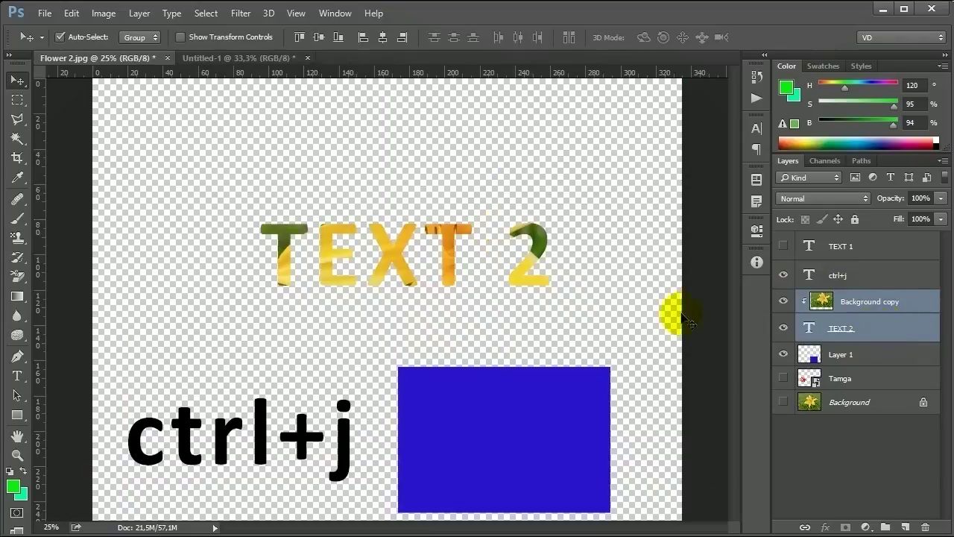
drag(449, 268, 460, 215)
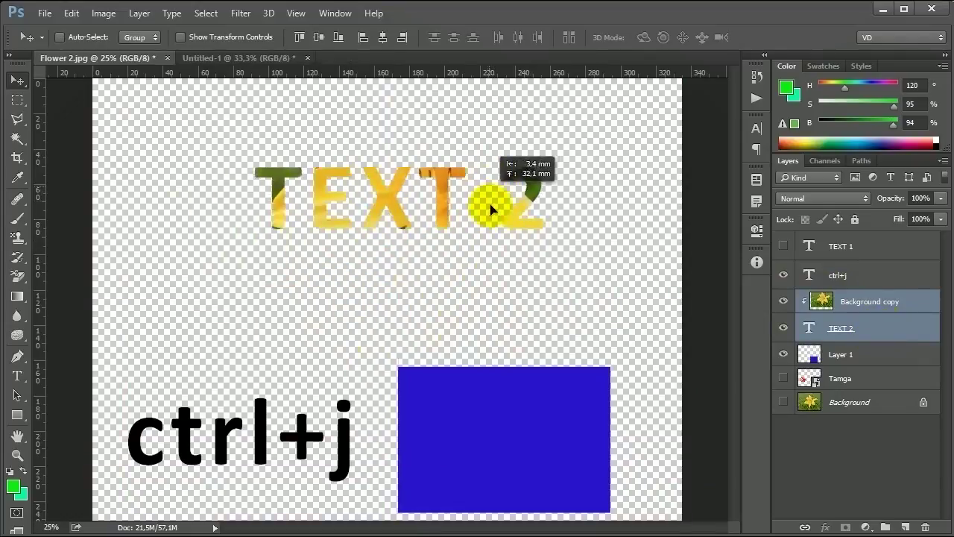
drag(460, 215, 462, 218)
click(812, 326)
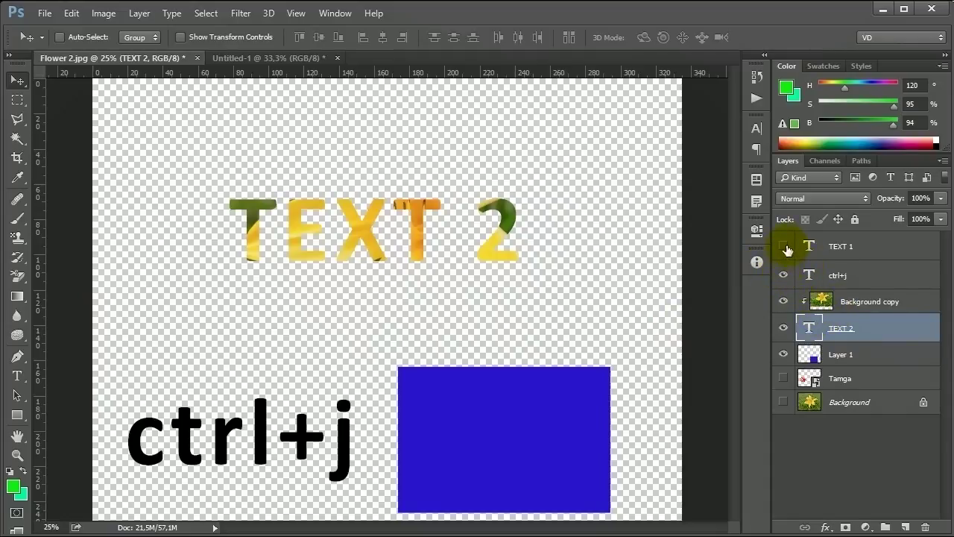
click(814, 307)
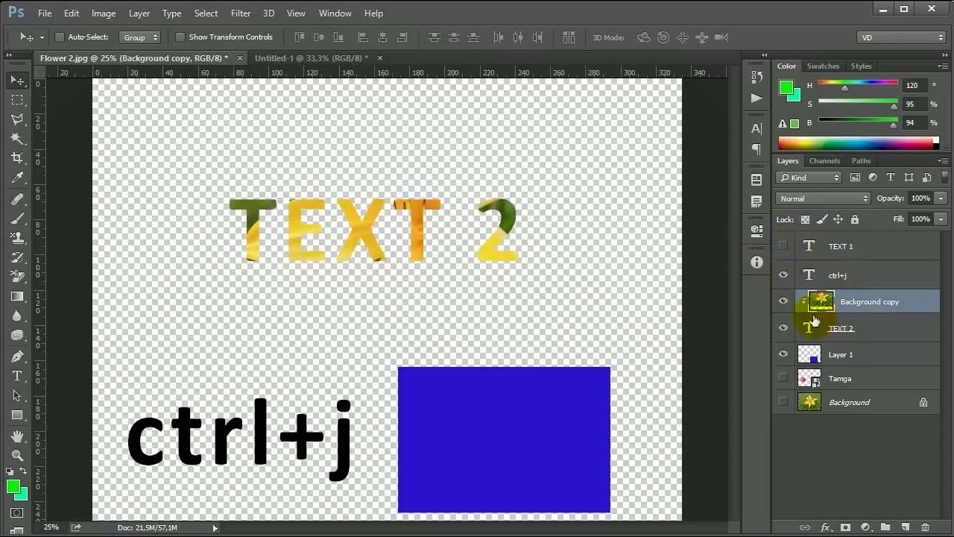
drag(820, 313, 819, 316)
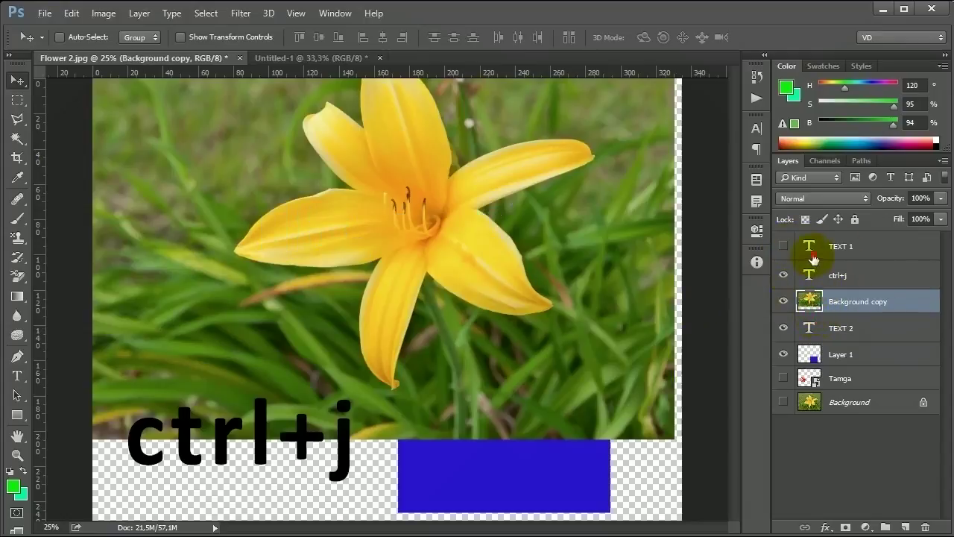
- Restack orange TEXT 2 above the flower photo, hide ctrl+j, and show TEXT 1
click(816, 275)
drag(823, 298, 820, 293)
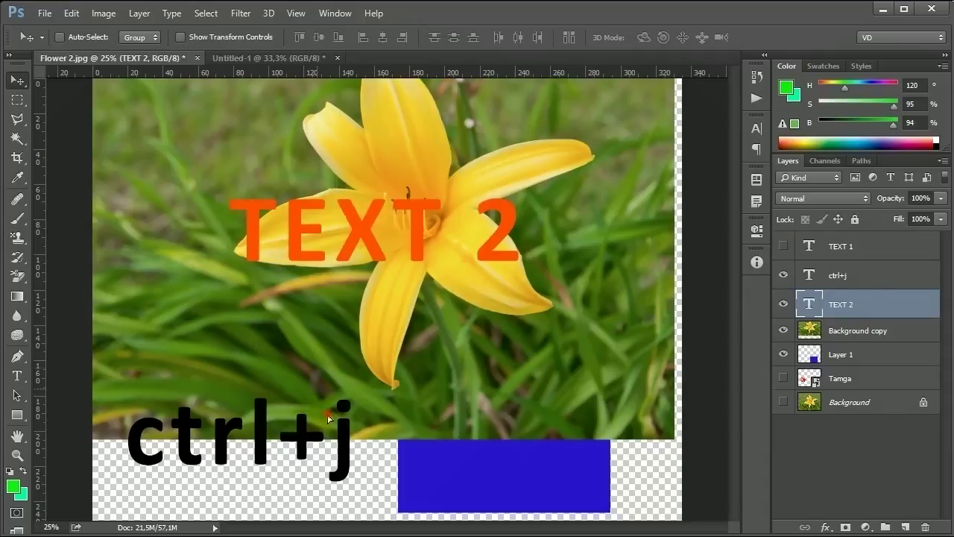
drag(324, 409, 365, 400)
click(782, 298)
click(782, 298)
click(782, 274)
click(782, 246)
- Move pink TEXT 1 below TEXT 2 and link the TEXT 1 and TEXT 2 layers
click(862, 258)
mouse_move(525, 171)
mouse_down()
mouse_move(485, 334)
mouse_move(474, 319)
mouse_up()
ctrl+click(879, 305)
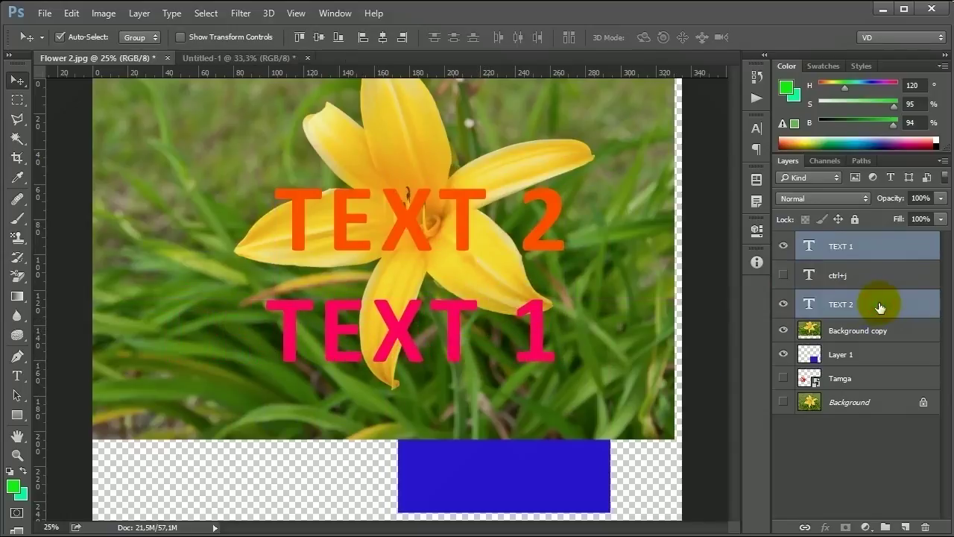
right_click(879, 305)
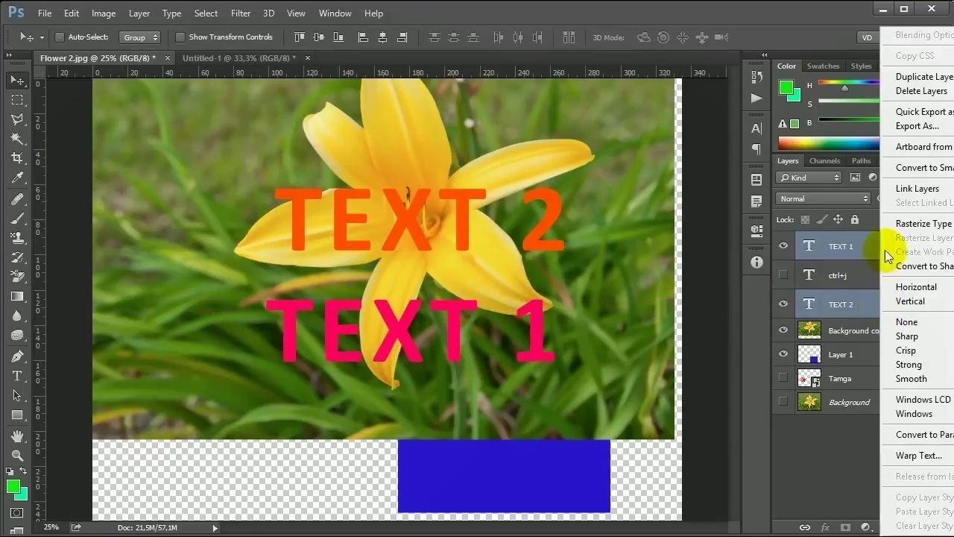
click(903, 196)
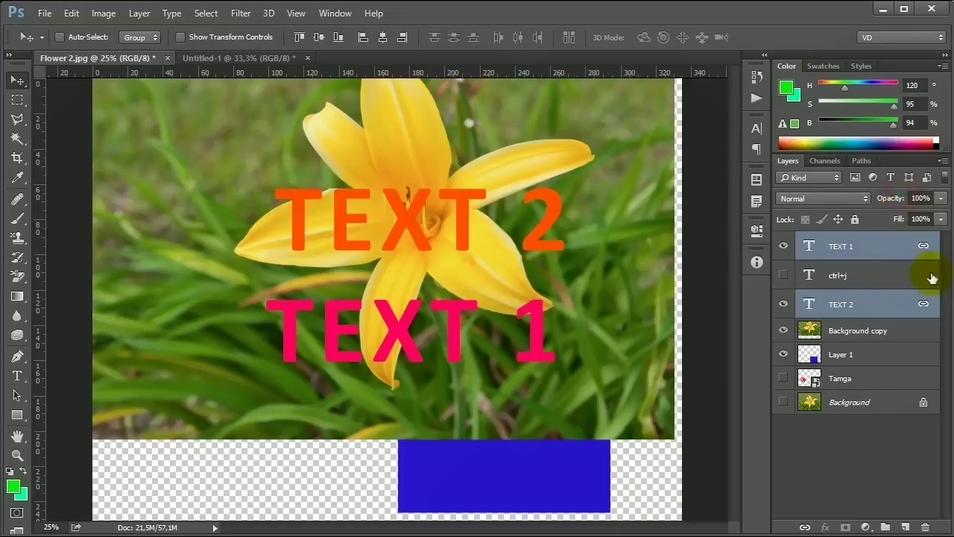
click(817, 450)
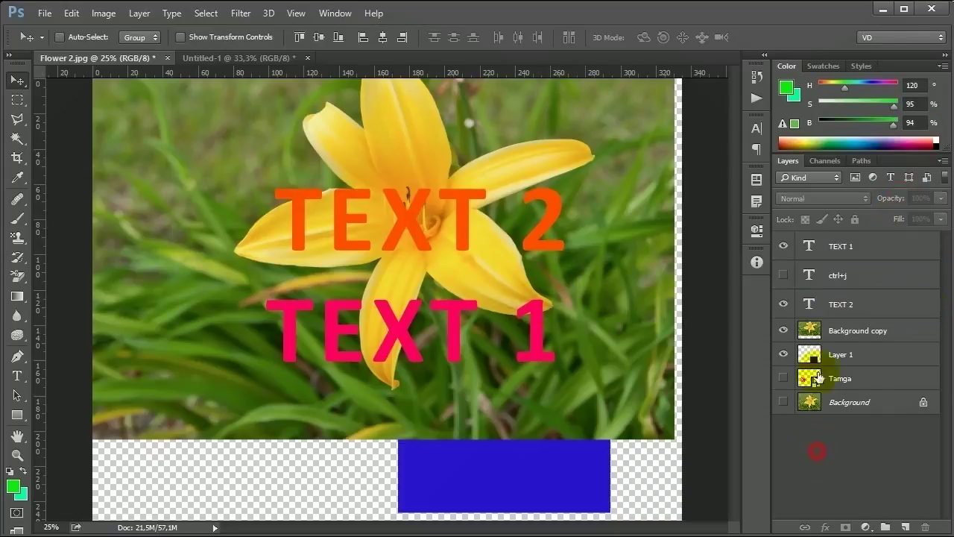
- Move the linked TEXT 1 and TEXT 2 together and back again
click(813, 246)
drag(489, 224, 388, 209)
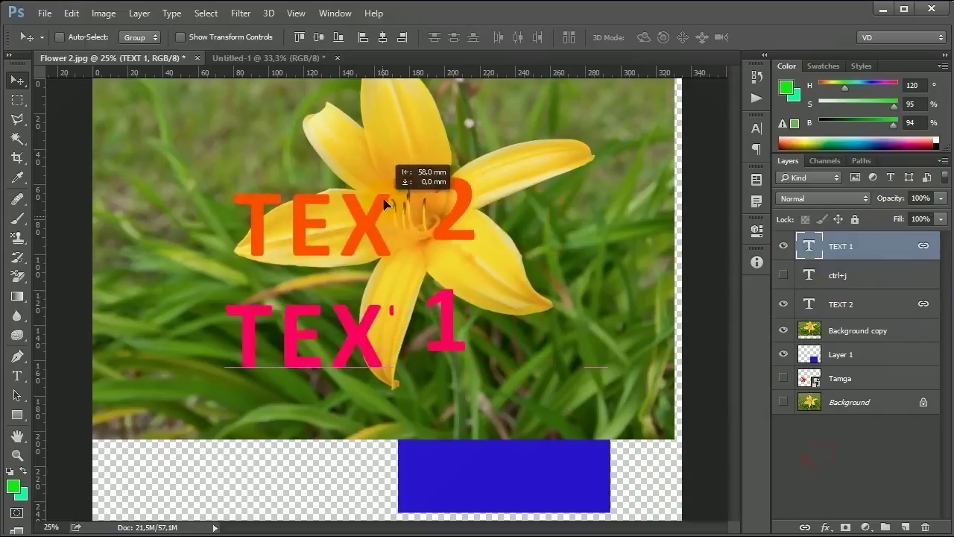
click(840, 304)
mouse_move(392, 284)
mouse_down()
mouse_move(406, 331)
mouse_move(480, 306)
mouse_up()
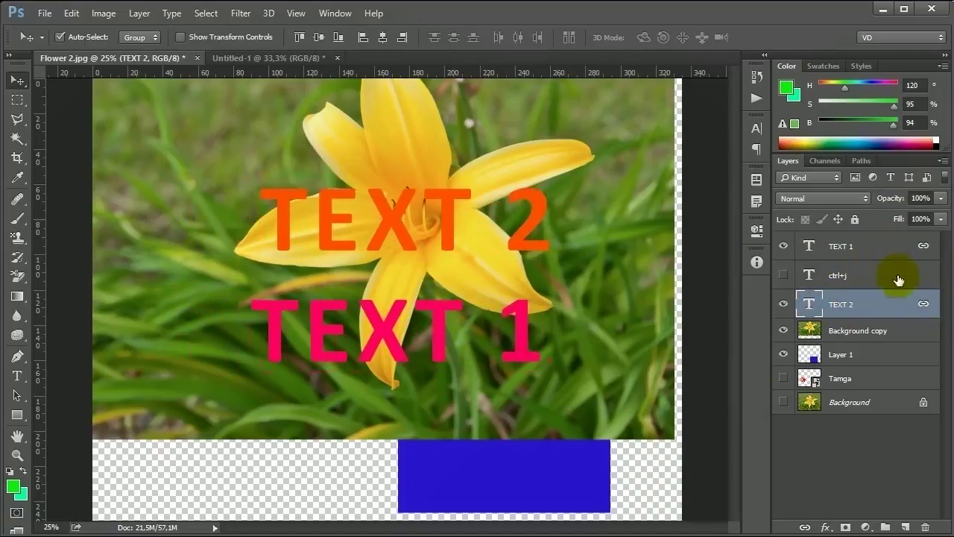
ctrl+click(859, 250)
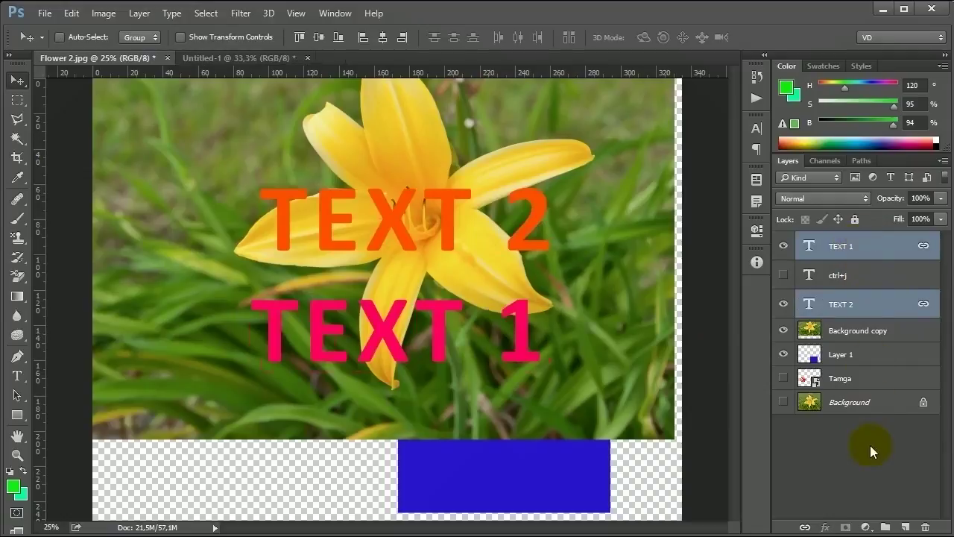
click(838, 304)
- Unlink TEXT 1 and TEXT 2, move each separately, and hide TEXT 1
right_click(839, 304)
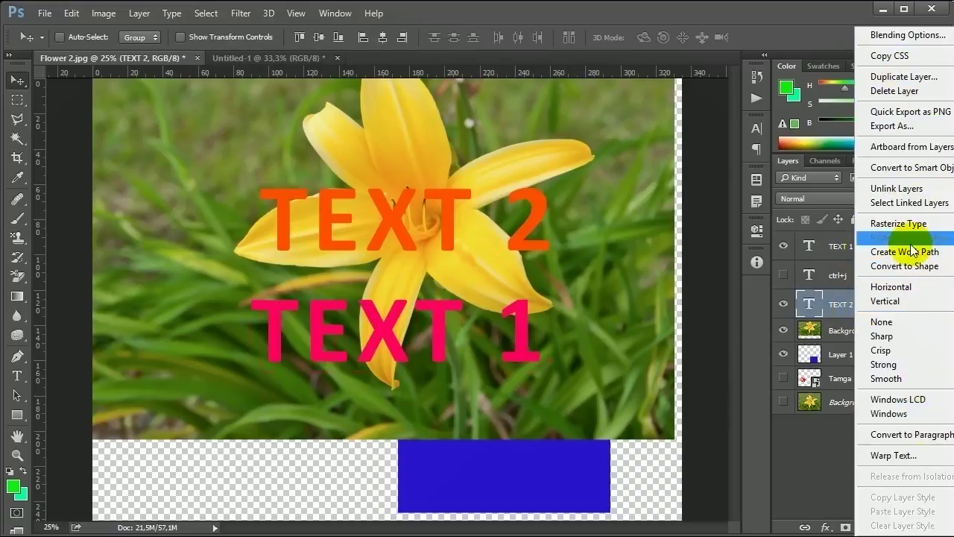
click(917, 190)
mouse_move(374, 341)
mouse_down()
mouse_move(401, 349)
mouse_move(367, 341)
mouse_up()
click(886, 249)
drag(424, 330, 395, 327)
click(782, 246)
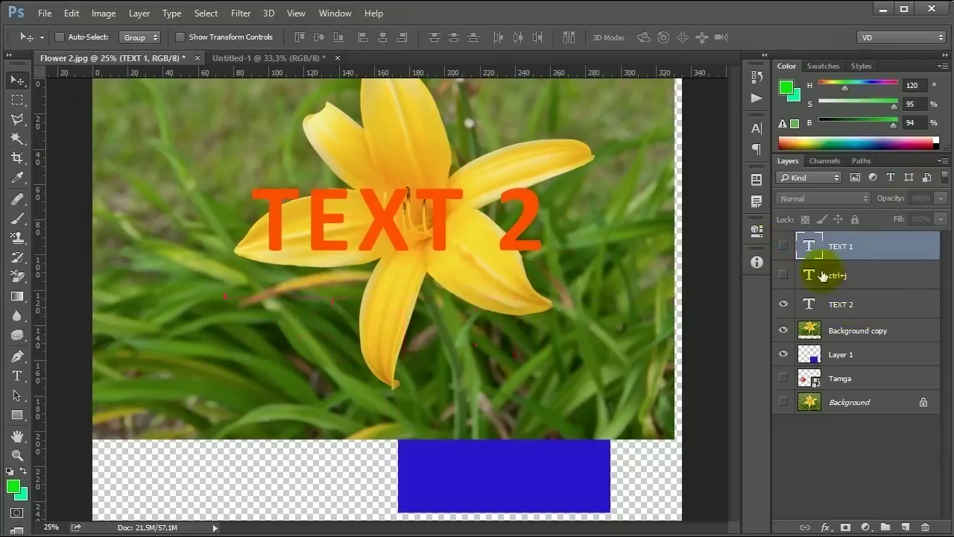
- Hide TEXT 2, show TEXT 1, and shift it slightly right and down
click(782, 304)
click(783, 246)
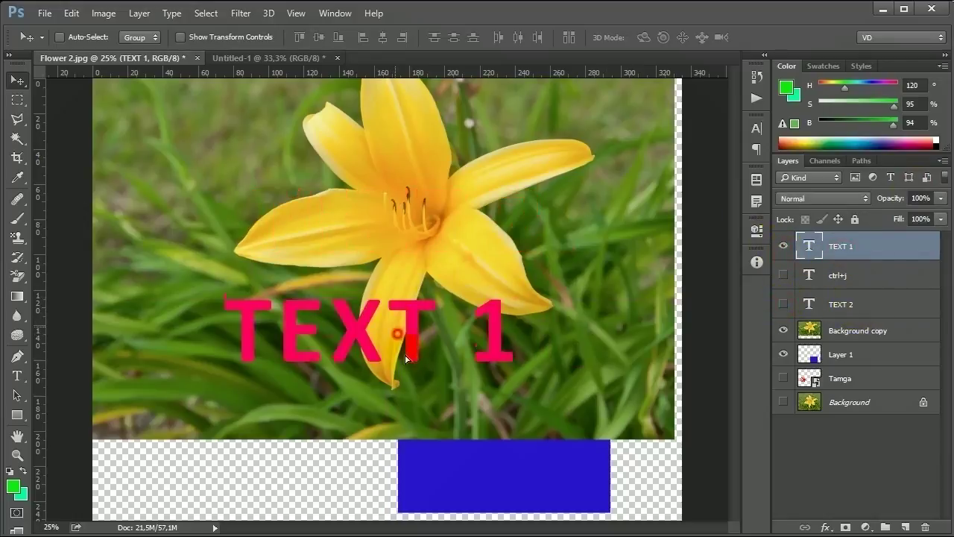
drag(398, 337, 417, 362)
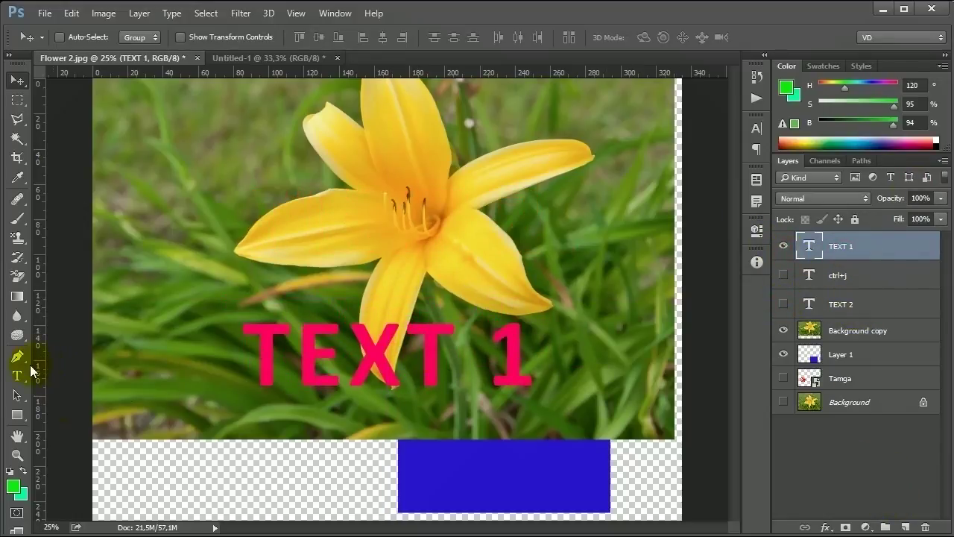
- Set up the Custom Shape Tool with the star shape and a pink fill
drag(31, 414, 90, 483)
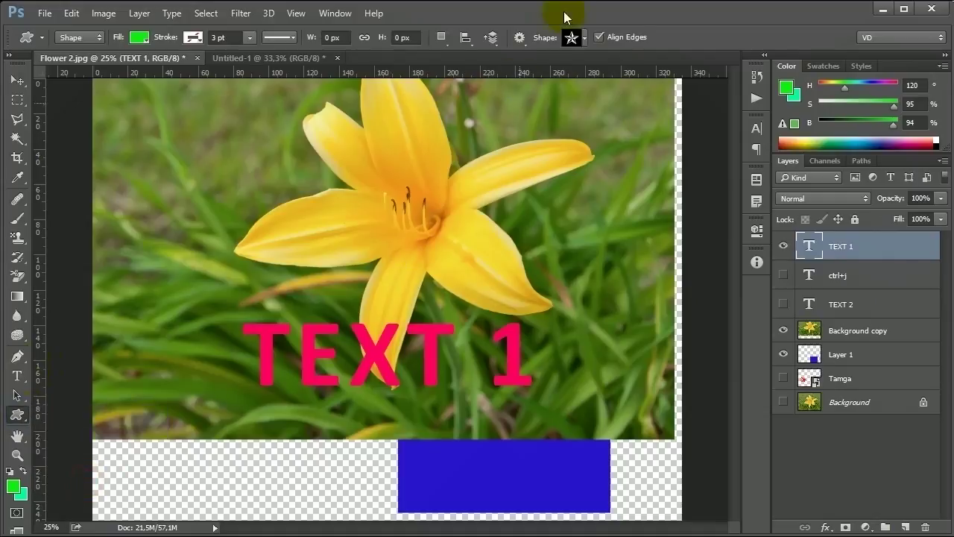
click(585, 44)
scroll(557, 181, down, 3)
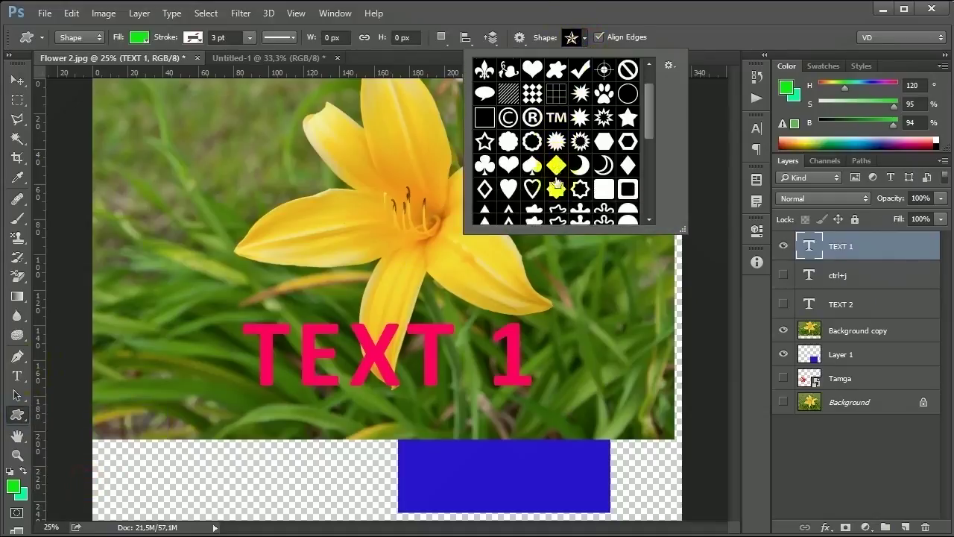
scroll(558, 175, down, 3)
scroll(558, 167, down, 3)
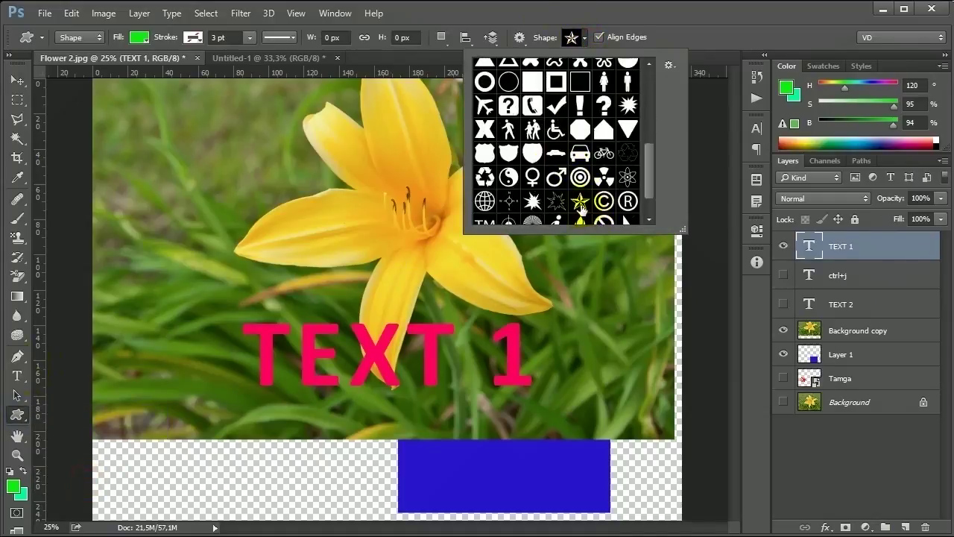
click(664, 23)
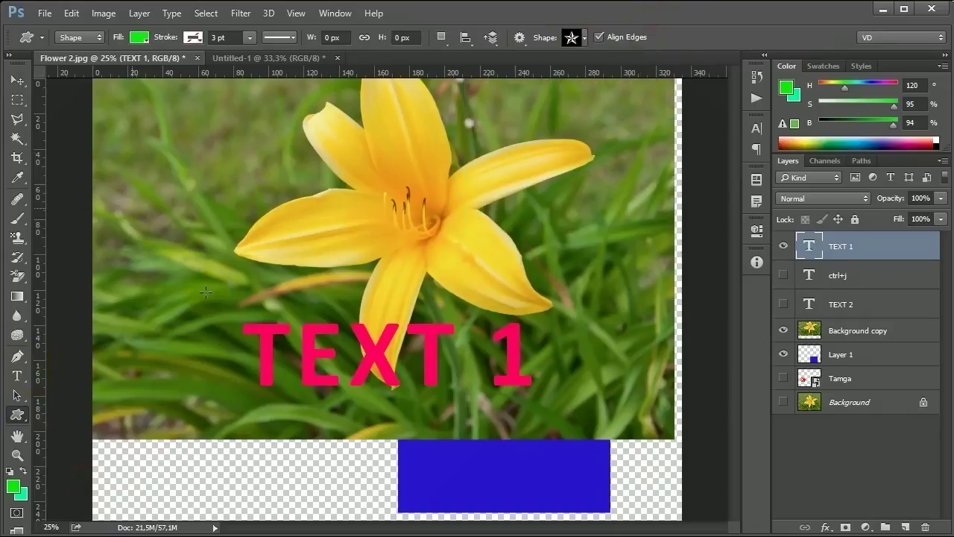
click(141, 37)
click(202, 158)
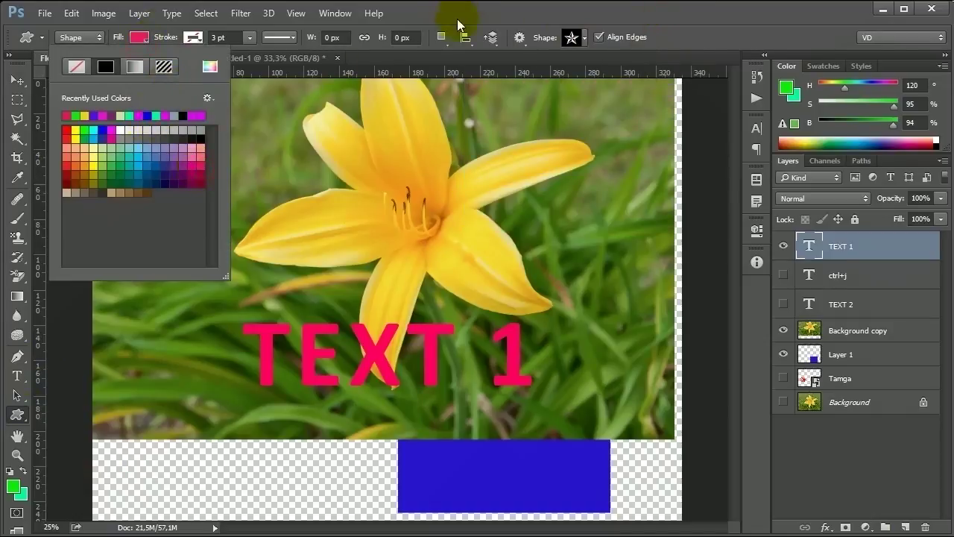
- Hide the flower photo, draw a star, and move it above-left of TEXT 1
click(783, 330)
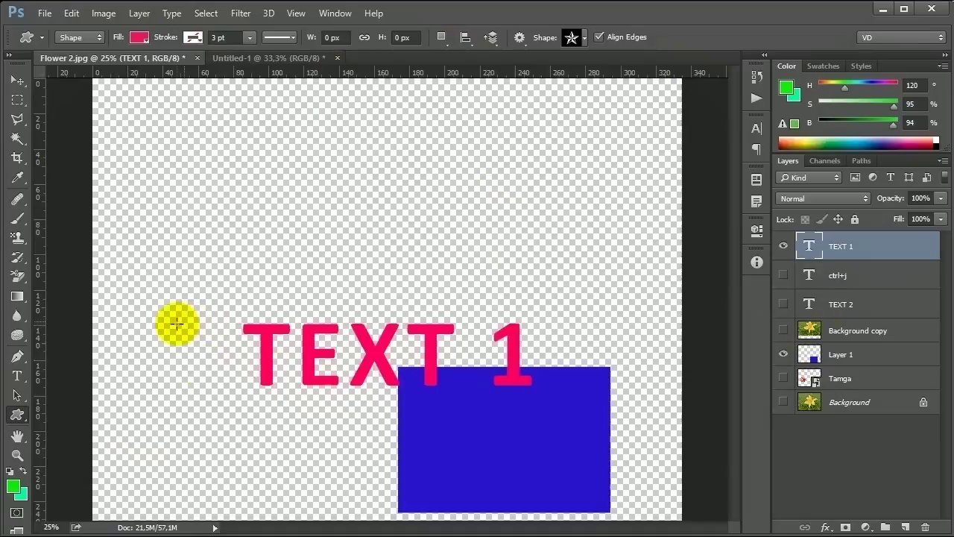
drag(176, 322, 250, 400)
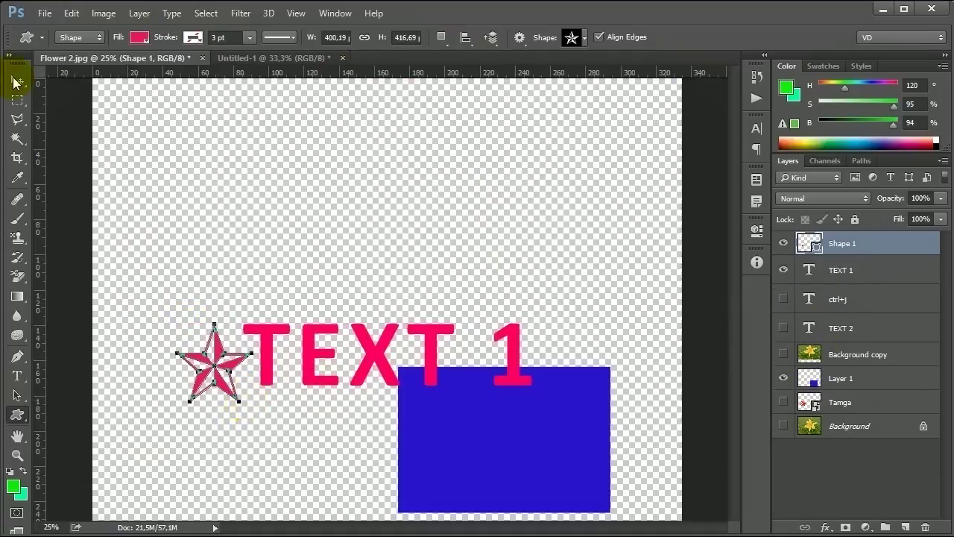
click(13, 79)
drag(214, 362, 192, 347)
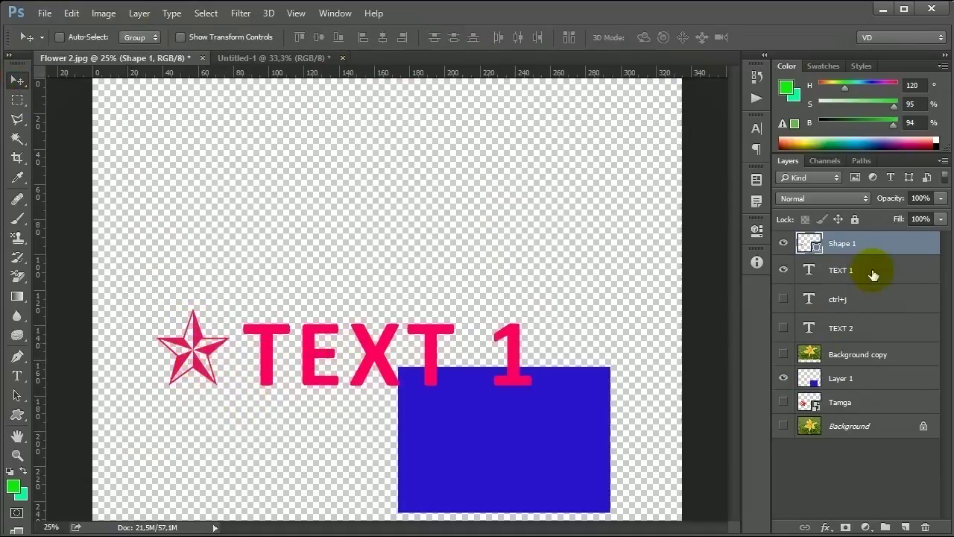
drag(360, 281, 403, 188)
click(841, 269)
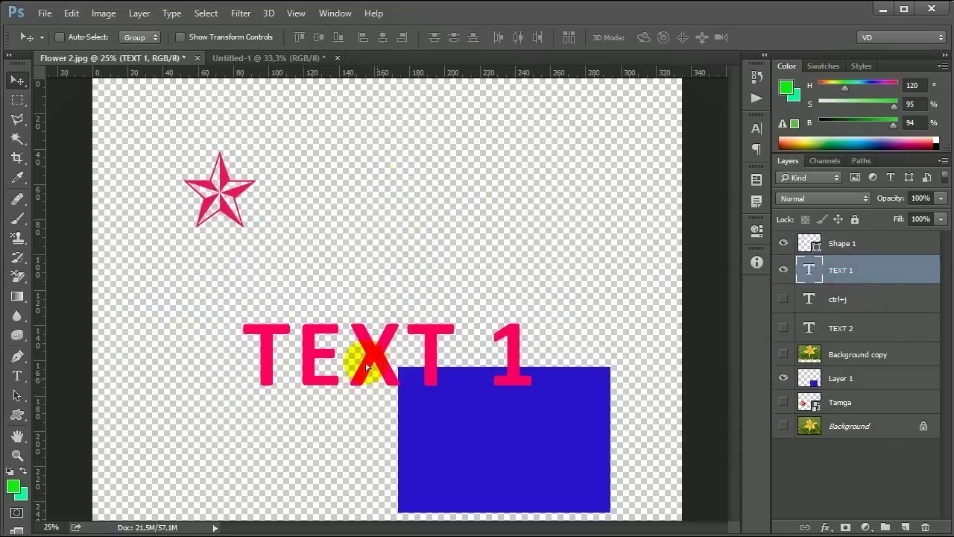
- Move TEXT 1 beside the star, link the two layers, and move them together
drag(362, 358, 394, 224)
ctrl+click(842, 243)
right_click(847, 245)
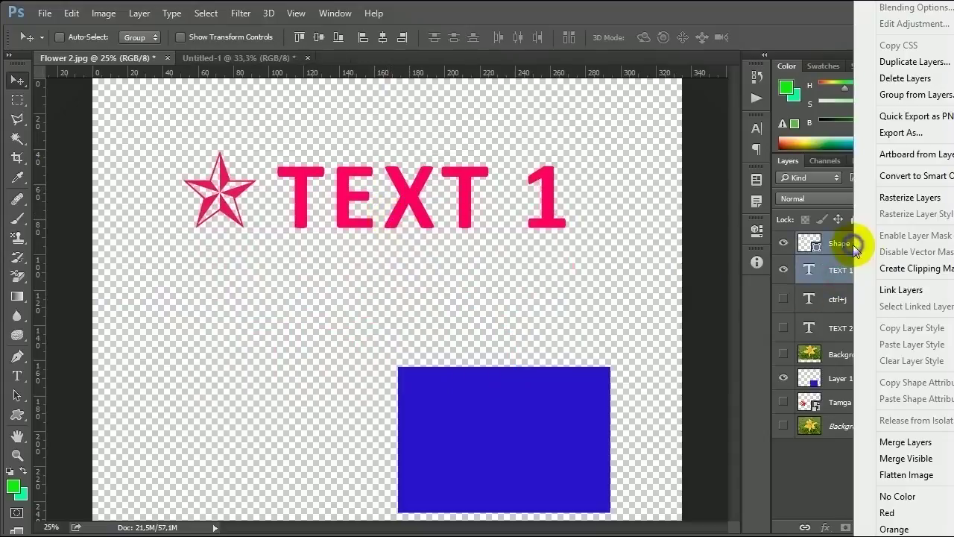
key(Escape)
mouse_move(415, 202)
mouse_down()
mouse_move(285, 252)
mouse_move(272, 219)
mouse_up()
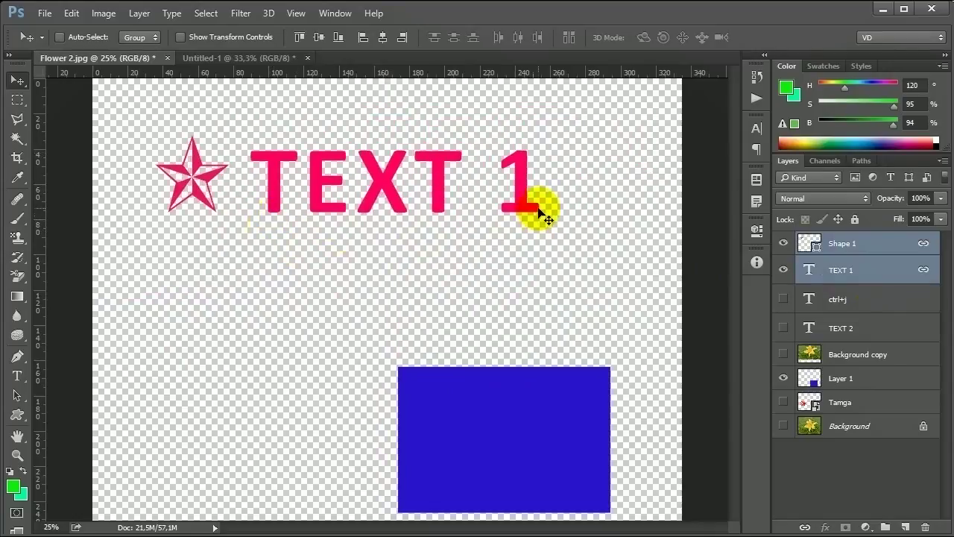
- Delete the star's Shape 1 layer, then select TEXT 1
click(836, 470)
click(838, 241)
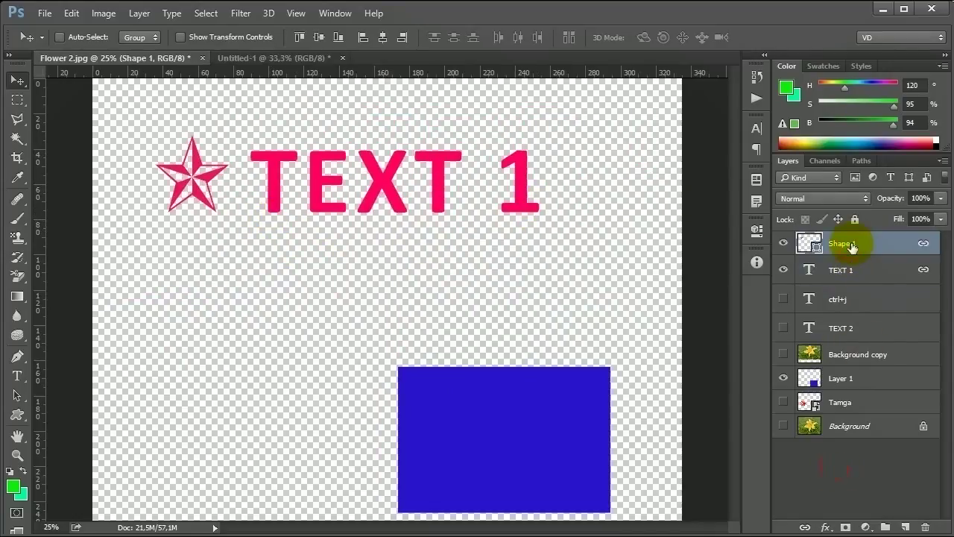
key(Delete)
key(ctrl+z)
drag(842, 246, 924, 527)
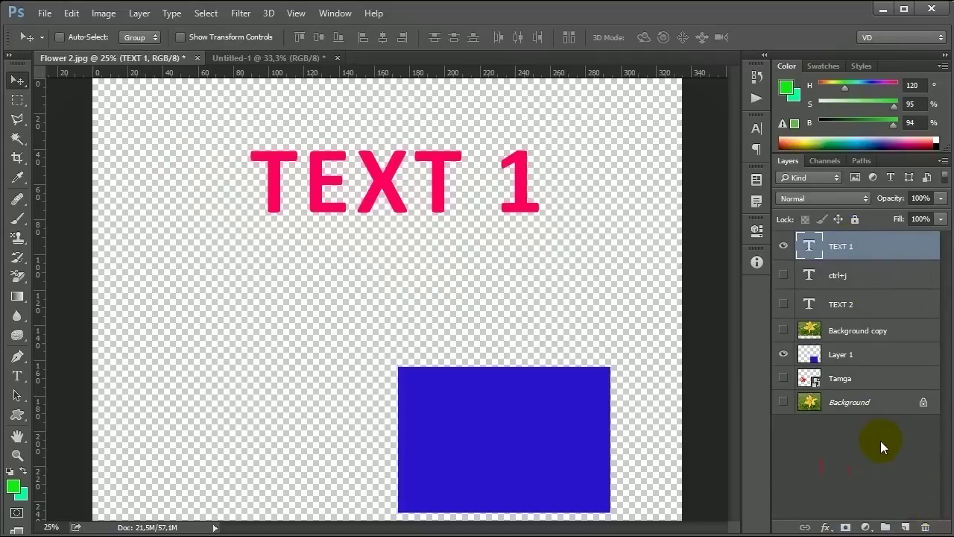
click(876, 464)
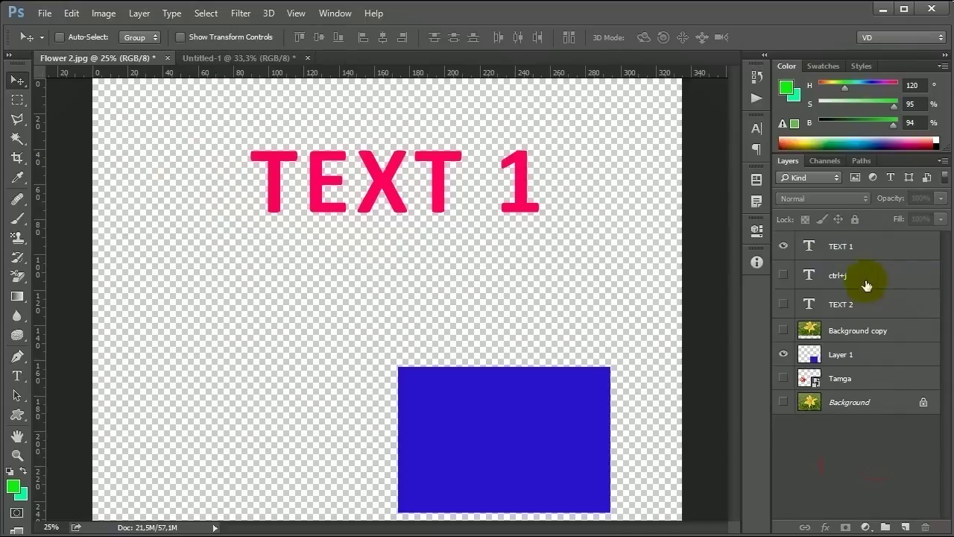
click(848, 251)
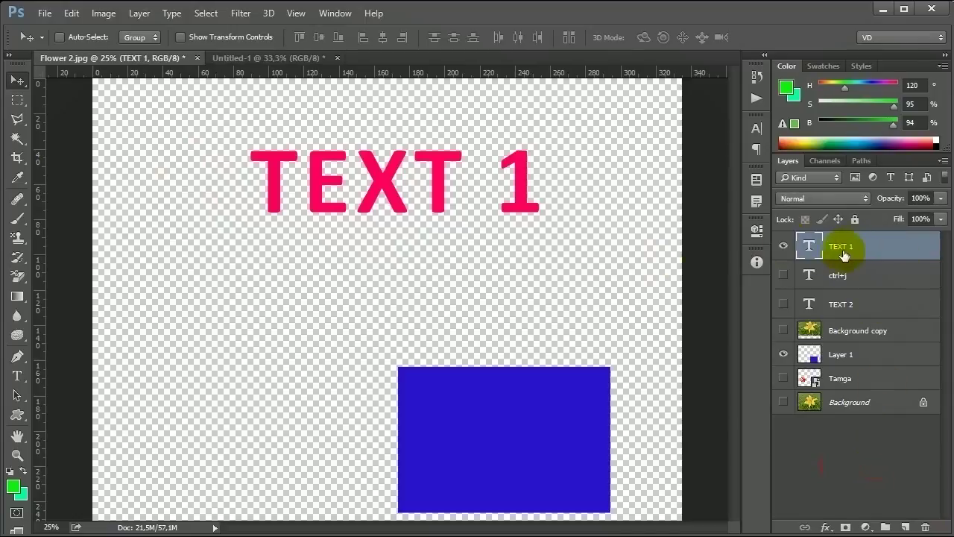
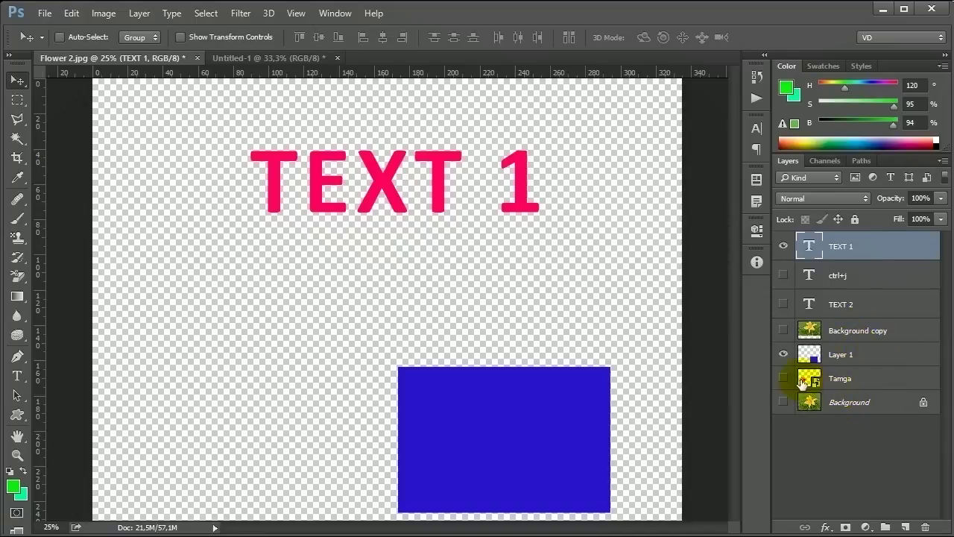
- Make the TEXT 1, ctrl+j and TEXT 2 layers visible and link them together
shift+click(847, 405)
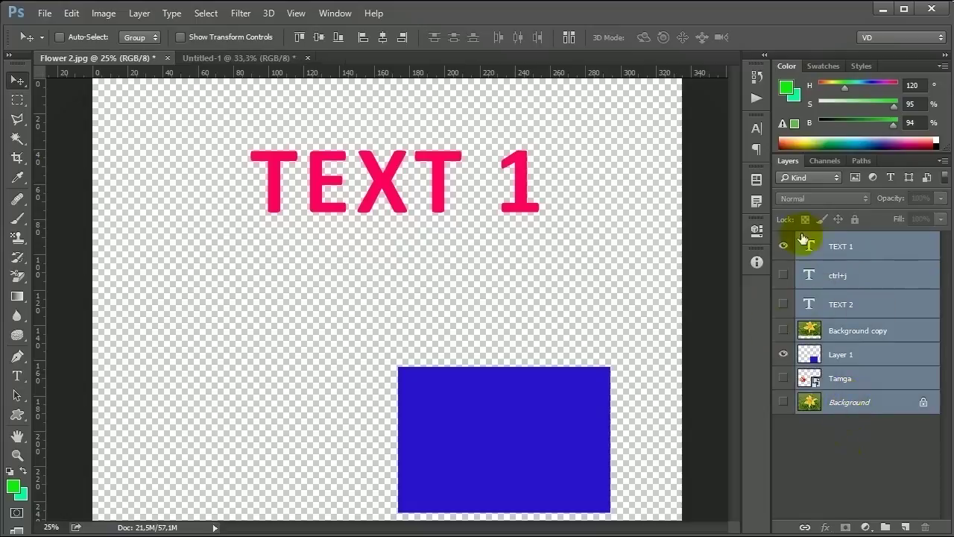
click(860, 469)
click(848, 247)
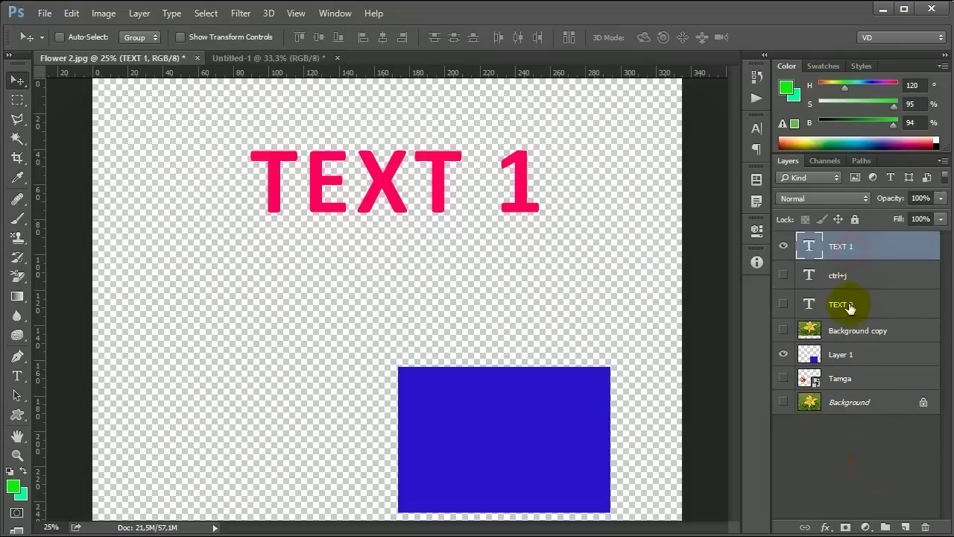
shift+click(843, 306)
click(782, 274)
click(782, 303)
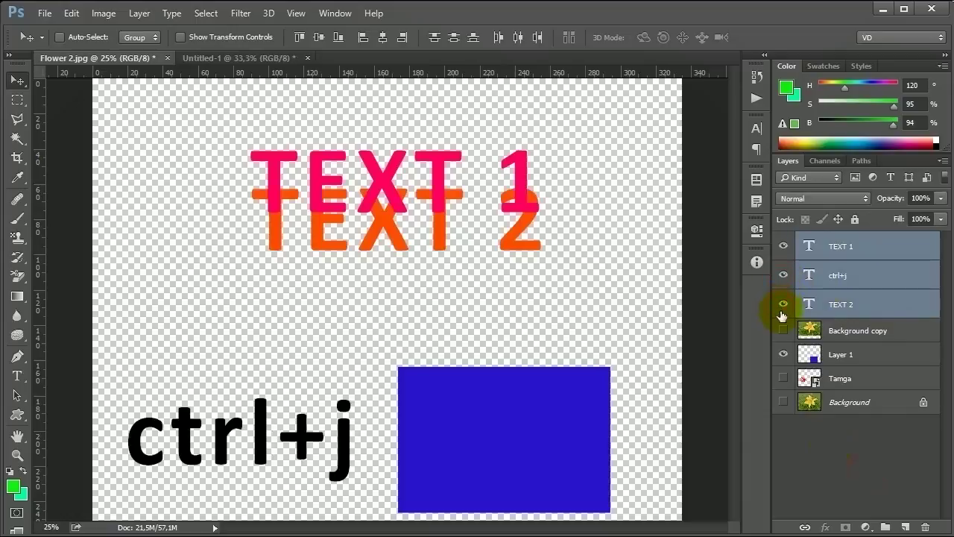
click(804, 527)
- Shift the linked texts right, then move orange TEXT 2 left and below pink TEXT 1
drag(541, 253, 566, 237)
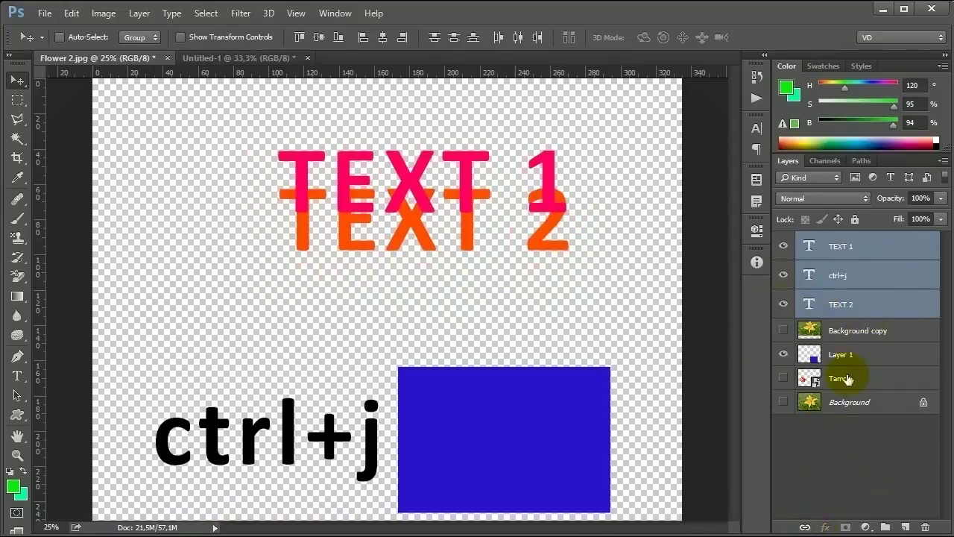
click(846, 303)
drag(522, 268, 477, 316)
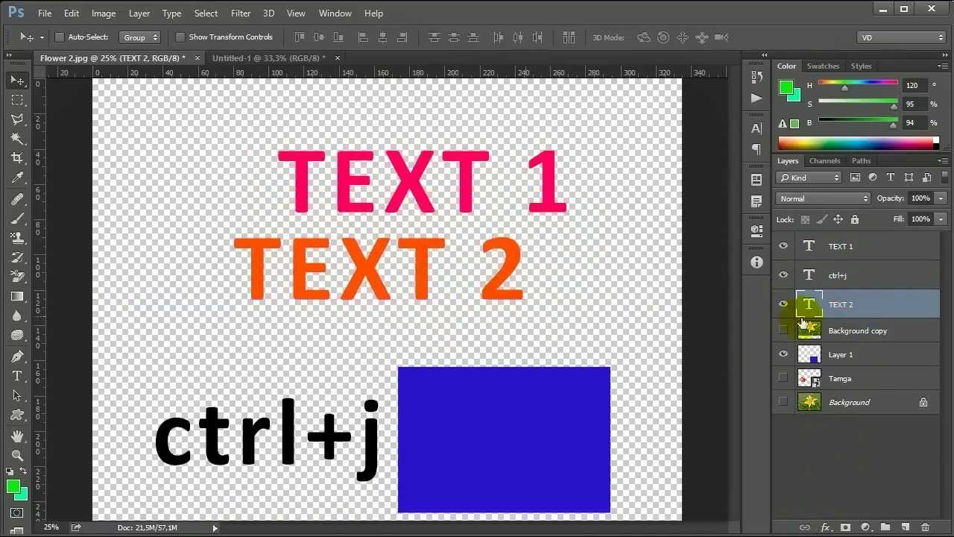
shift+click(860, 252)
click(867, 451)
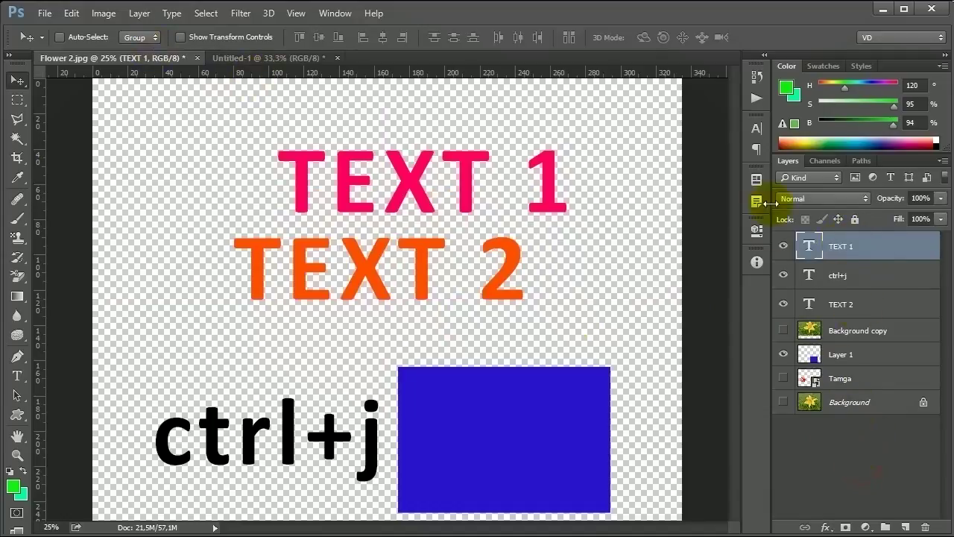
- Rename the pink TEXT 1 layer to NER and nudge its text slightly down
click(141, 13)
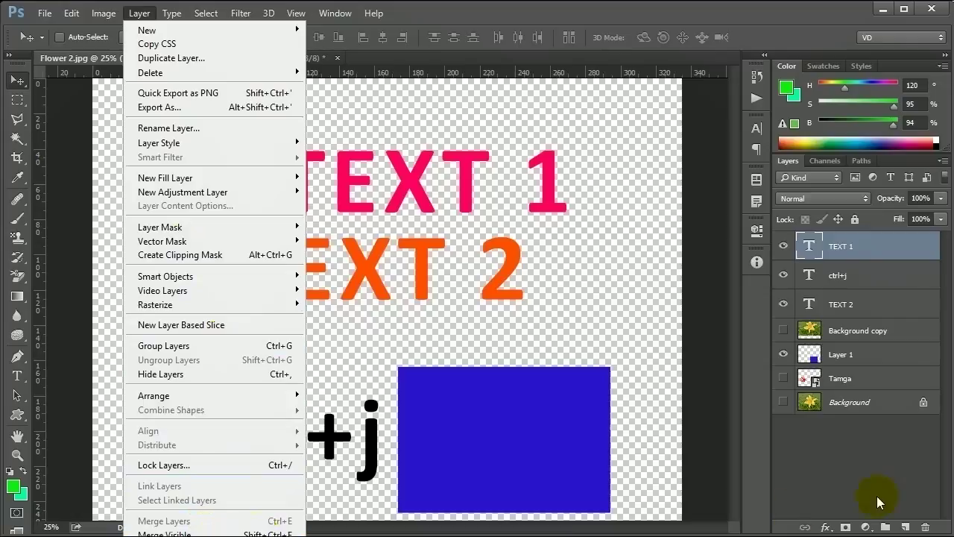
click(824, 454)
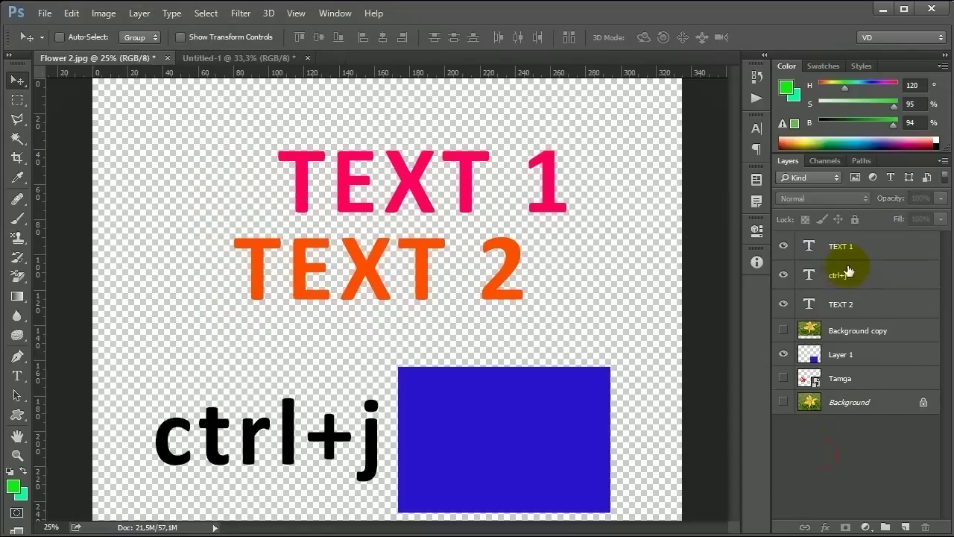
click(139, 14)
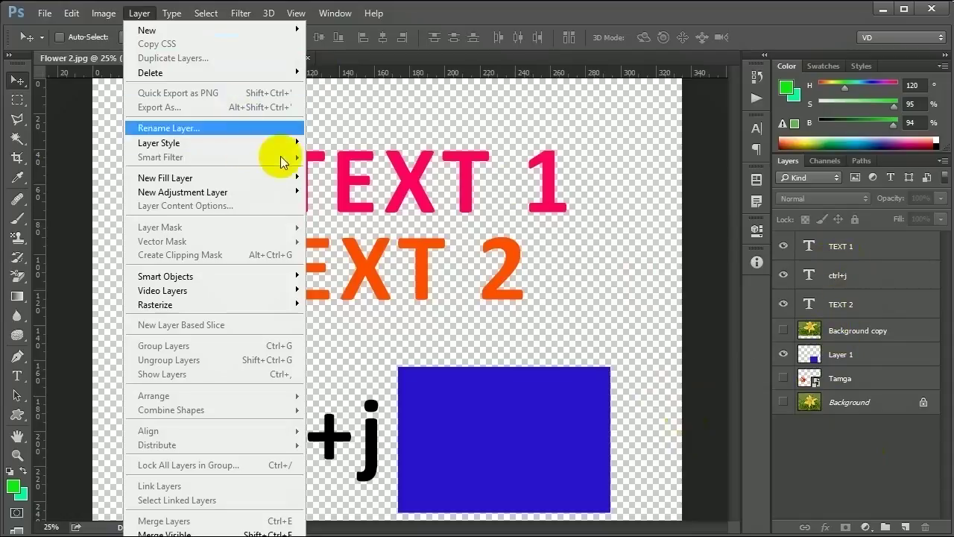
click(813, 246)
click(140, 14)
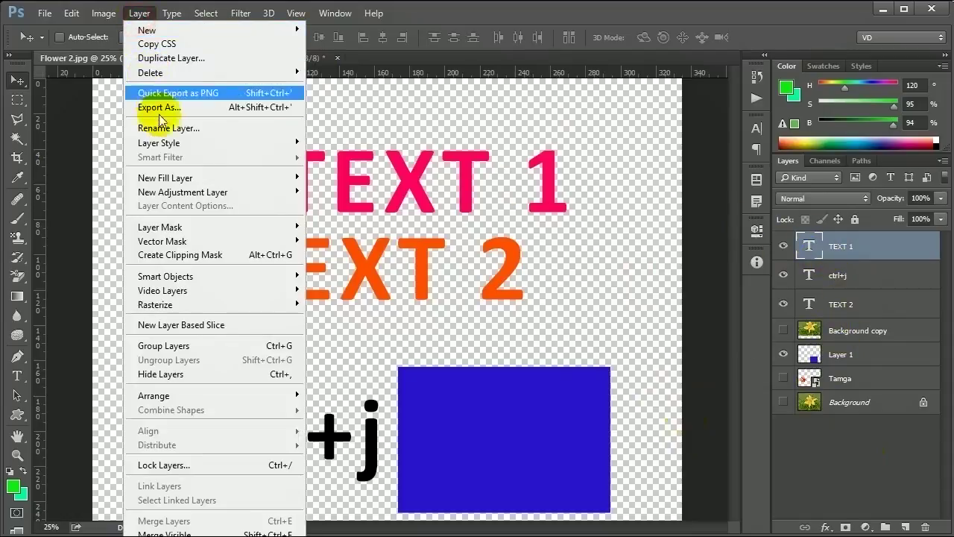
click(160, 119)
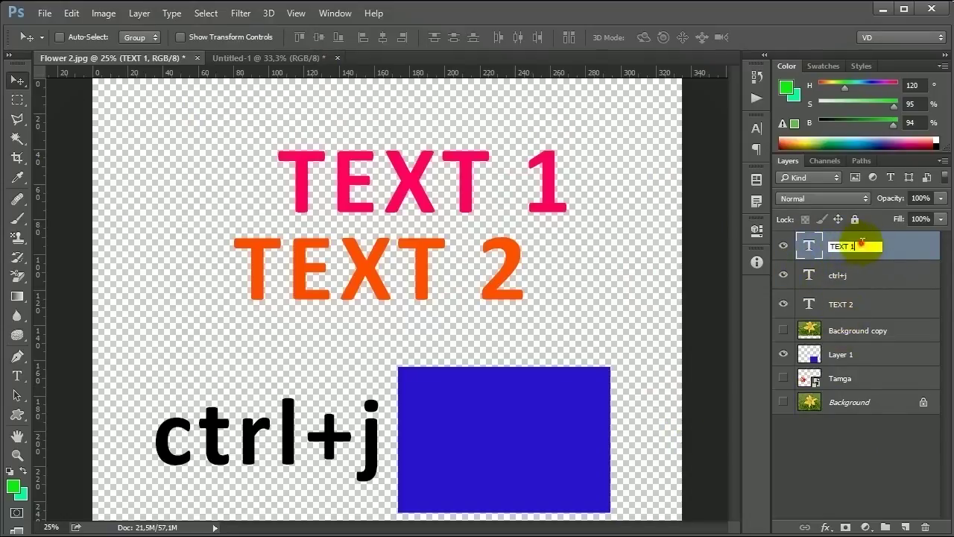
drag(862, 242, 815, 240)
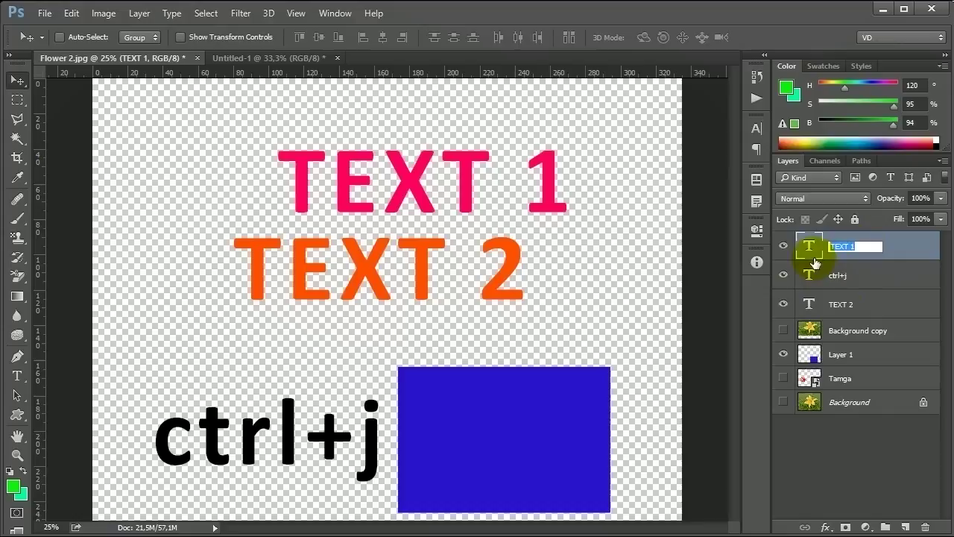
text(NER)
key(Return)
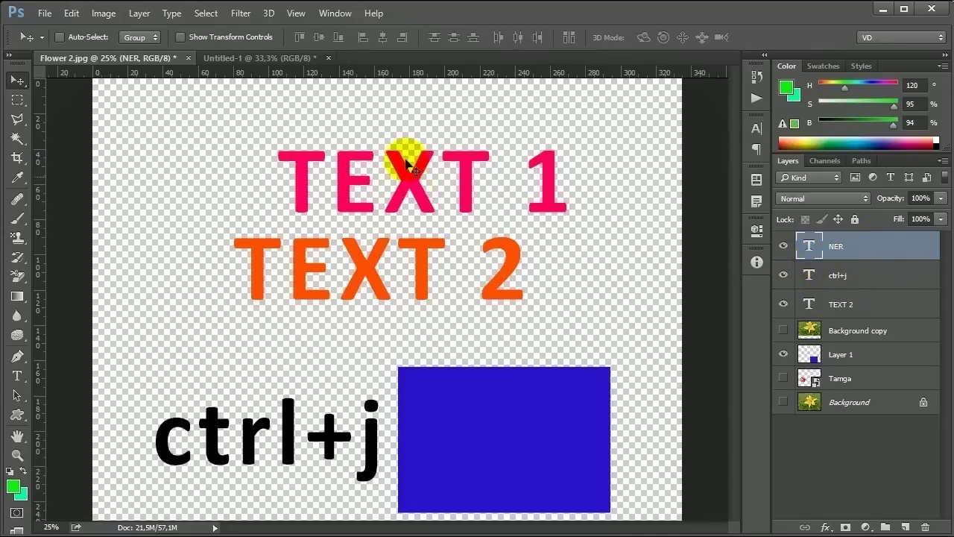
drag(544, 205, 542, 216)
double_click(483, 176)
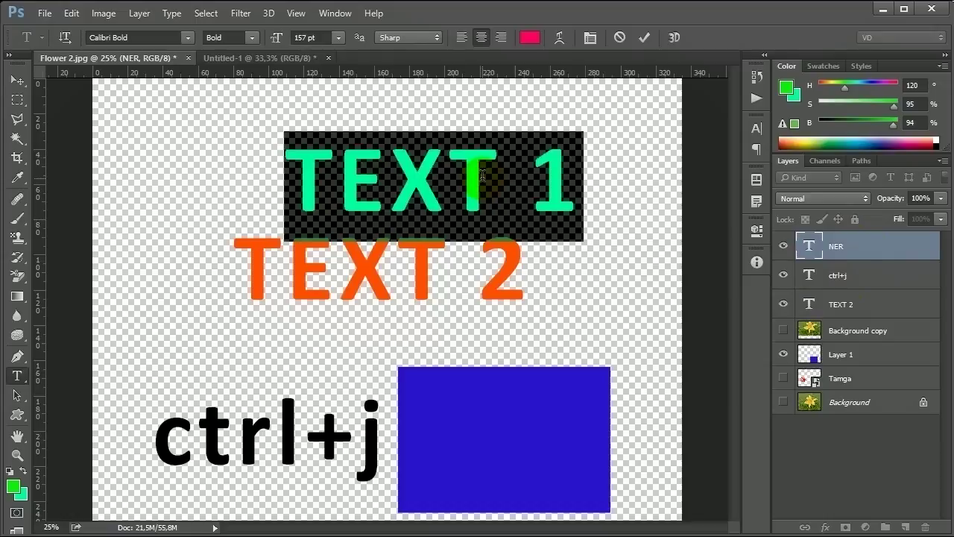
- Change the pink text to BOLD and move it about 63 px left above orange TEXT 2
text(BOLD)
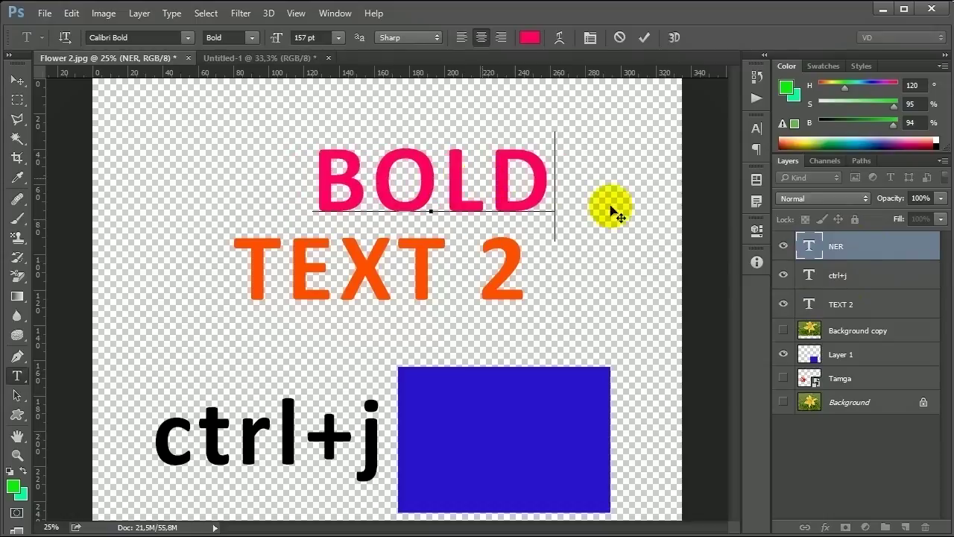
click(808, 246)
click(12, 84)
mouse_move(524, 181)
mouse_down()
mouse_move(477, 188)
mouse_move(457, 177)
mouse_up()
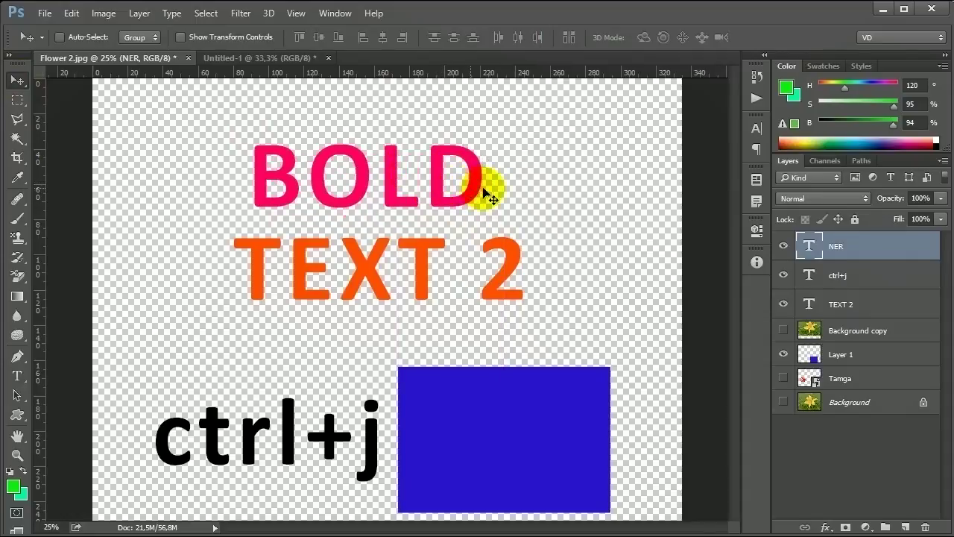